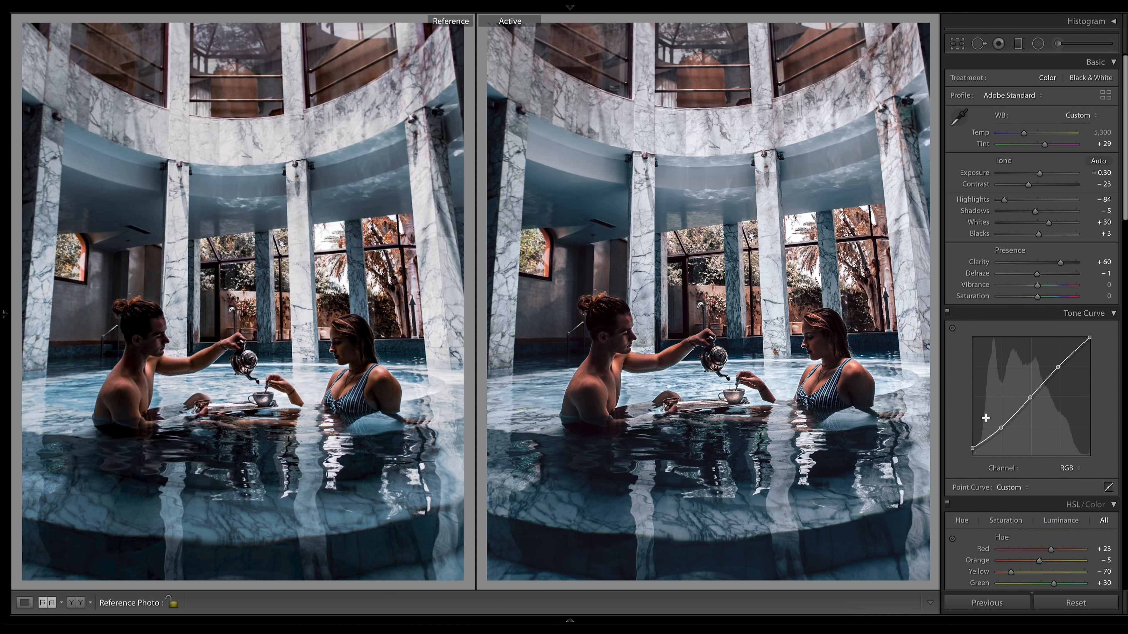
Step: Compare the edited pool photo with its unedited version, both beside the reference photo and on its own in the single view
{"action": "scroll", "coordinate": [1094, 227], "scroll_direction": "down", "scroll_amount": 10}
{"action": "scroll", "coordinate": [1090, 231], "scroll_direction": "up", "scroll_amount": 10}
{"action": "key", "text": "backslash"}
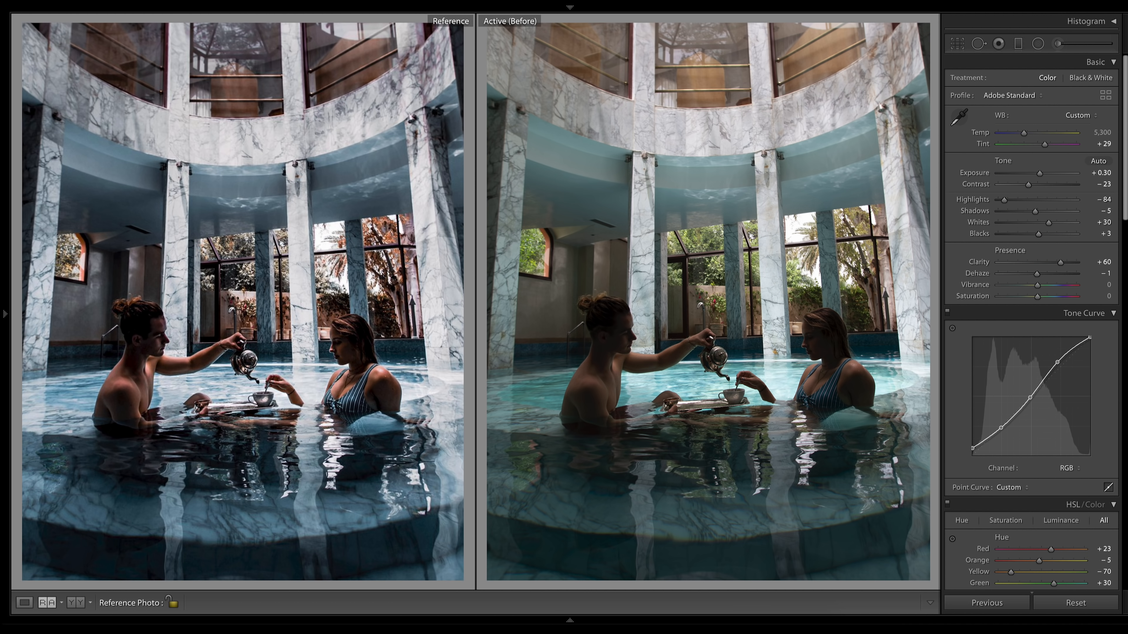
{"action": "key", "text": "backslash"}
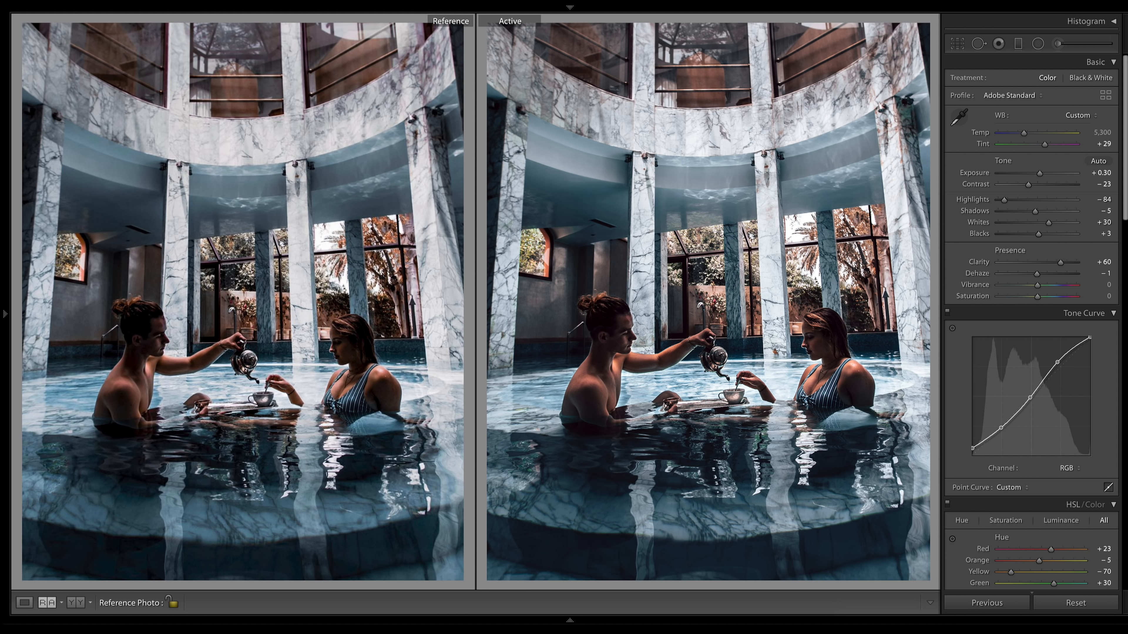
{"action": "key", "text": "shift+r"}
{"action": "key", "text": "backslash"}
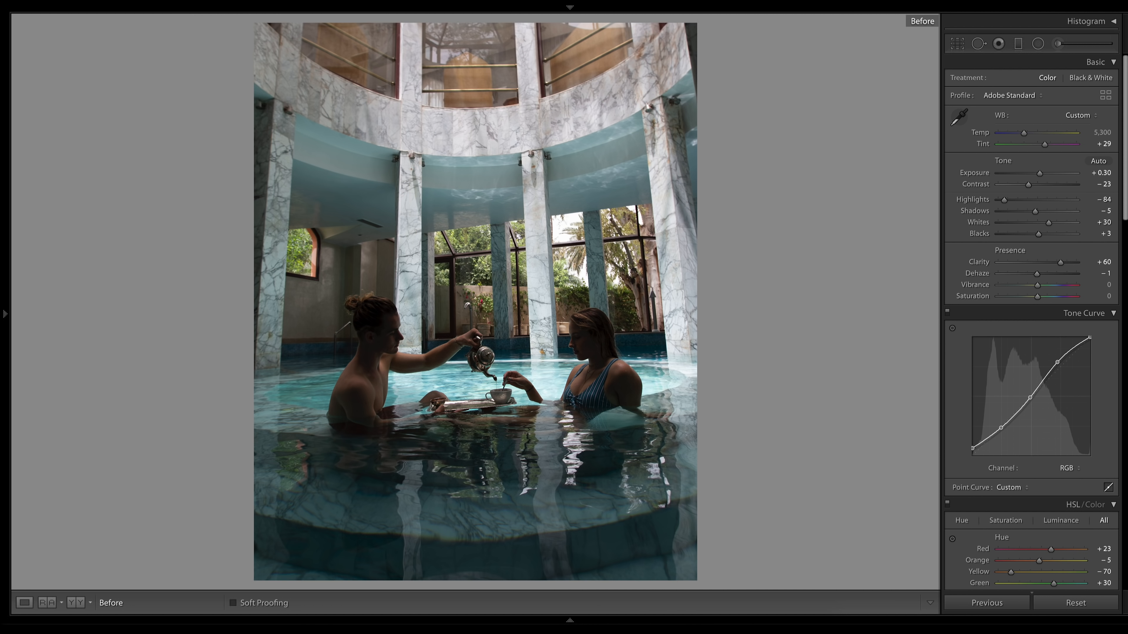
{"action": "key", "text": "backslash"}
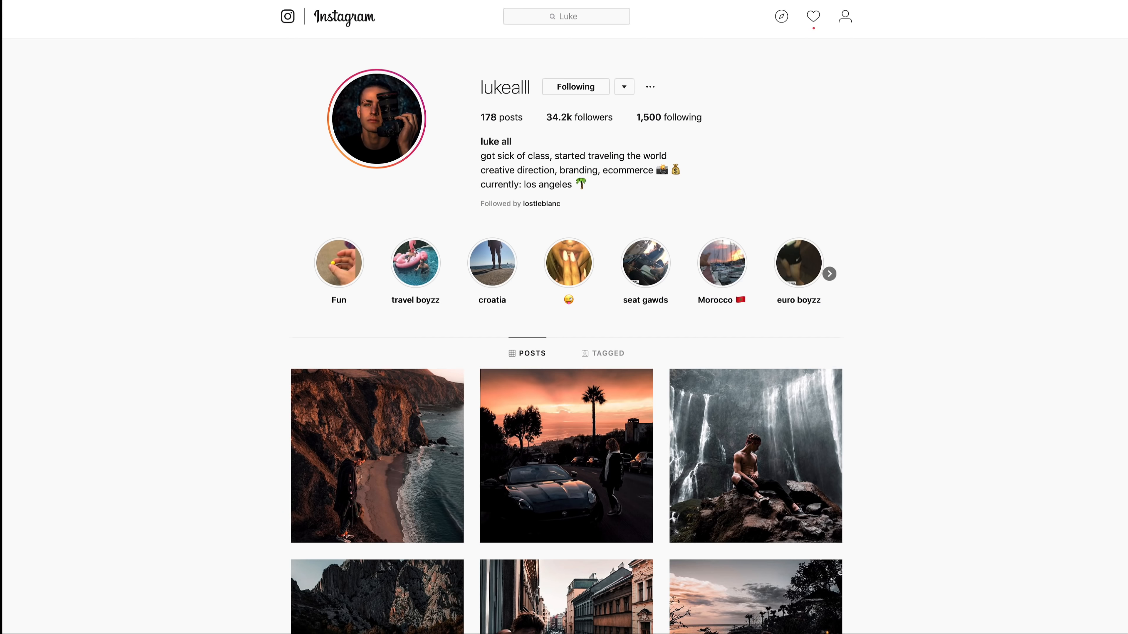
Step: Switch to the photographer's Instagram profile in the browser, view the Marrakech pool photo post and close it again
{"action": "scroll", "coordinate": [566, 329], "scroll_direction": "down", "scroll_amount": 15}
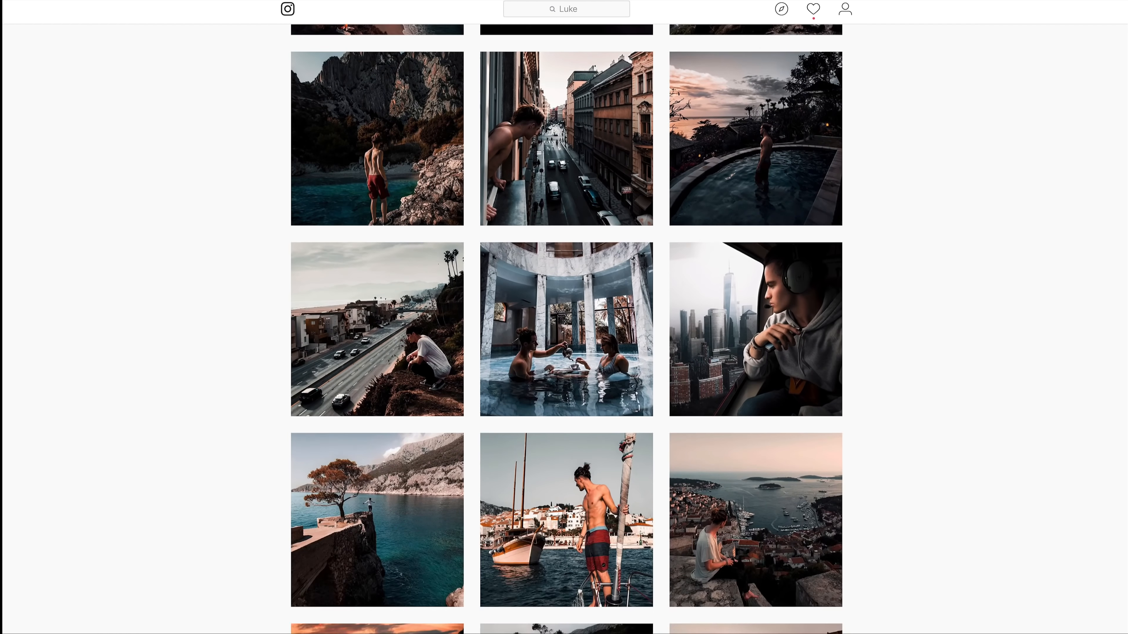
{"action": "scroll", "coordinate": [518, 142], "scroll_direction": "up", "scroll_amount": 15}
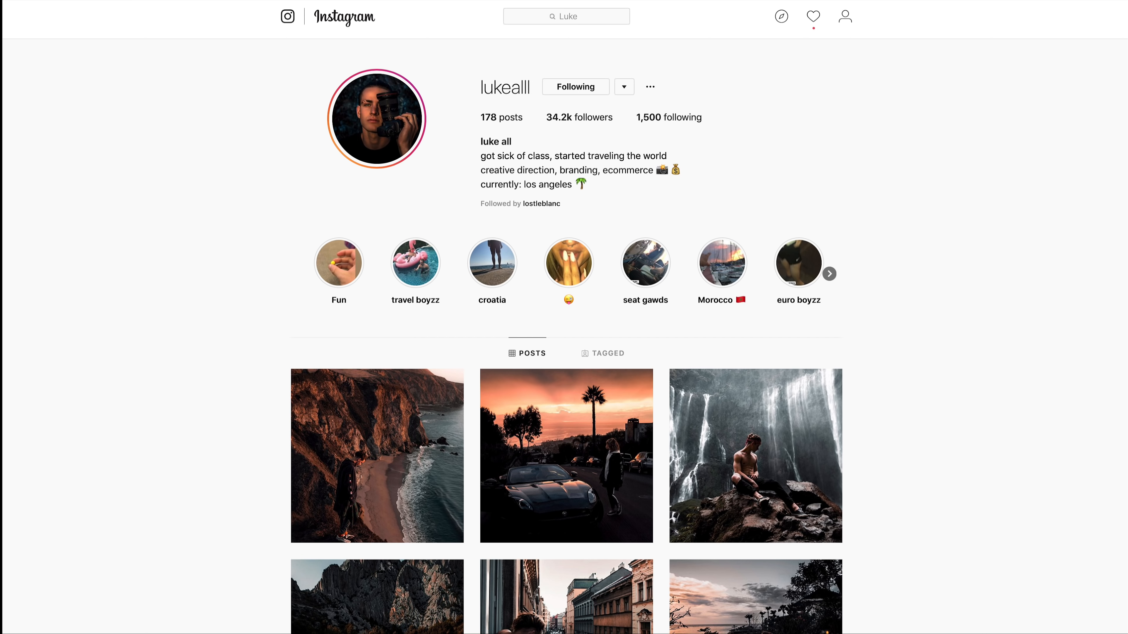
{"action": "scroll", "coordinate": [566, 400], "scroll_direction": "down", "scroll_amount": 8}
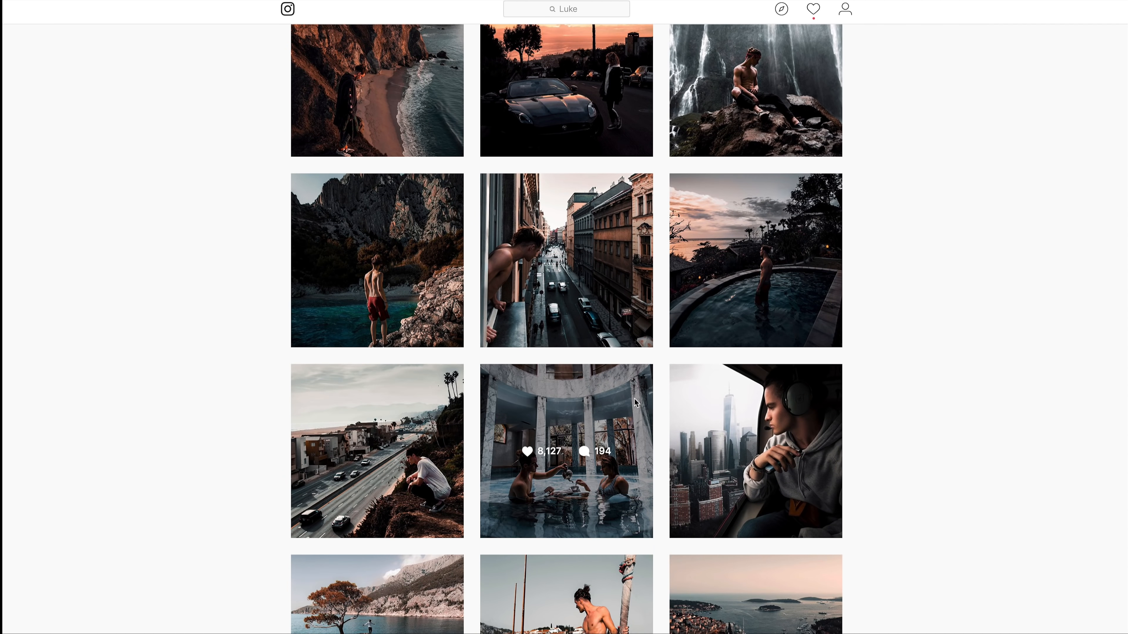
{"action": "left_click", "coordinate": [566, 449]}
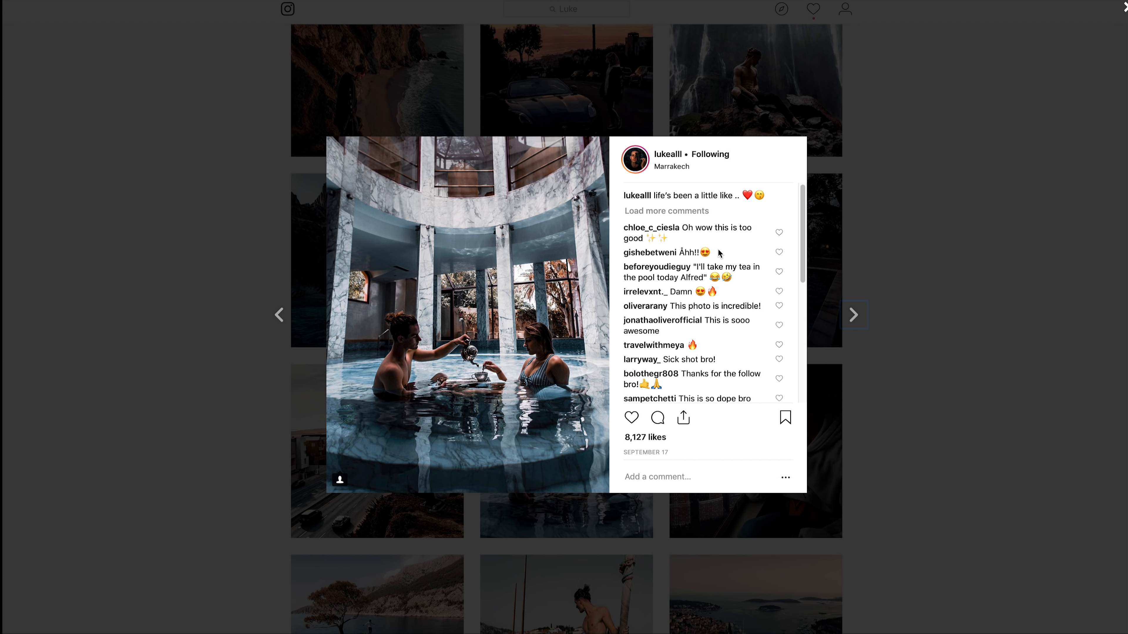
{"action": "left_click", "coordinate": [1108, 147]}
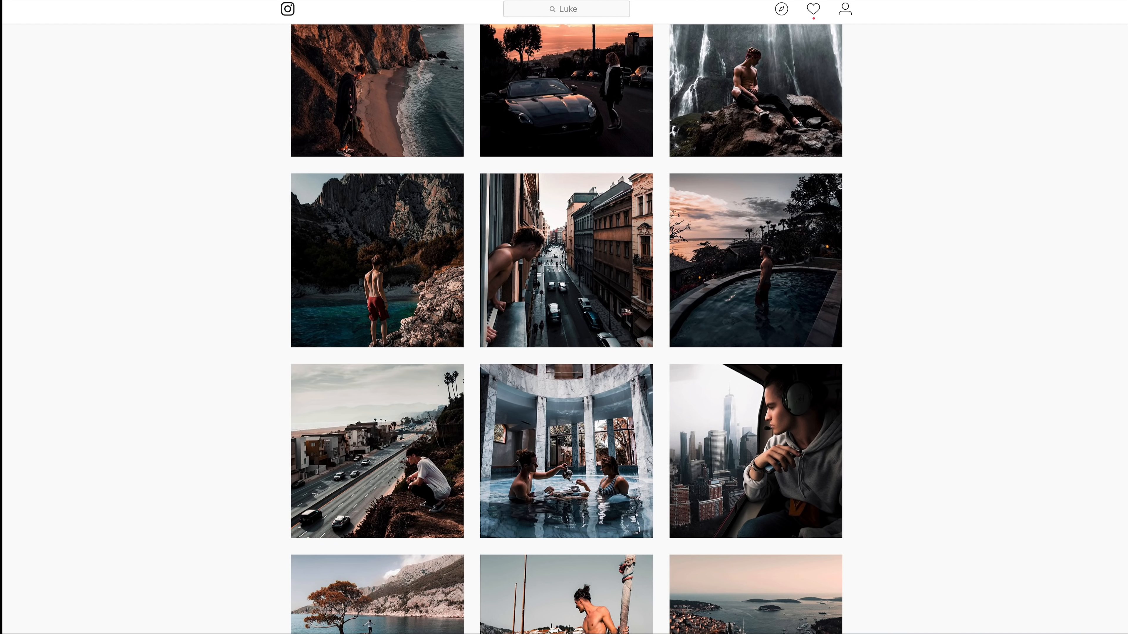
Step: Examine the colours and tones of the photos in the Instagram profile's post grid
{"action": "scroll", "coordinate": [566, 328], "scroll_direction": "up", "scroll_amount": 3}
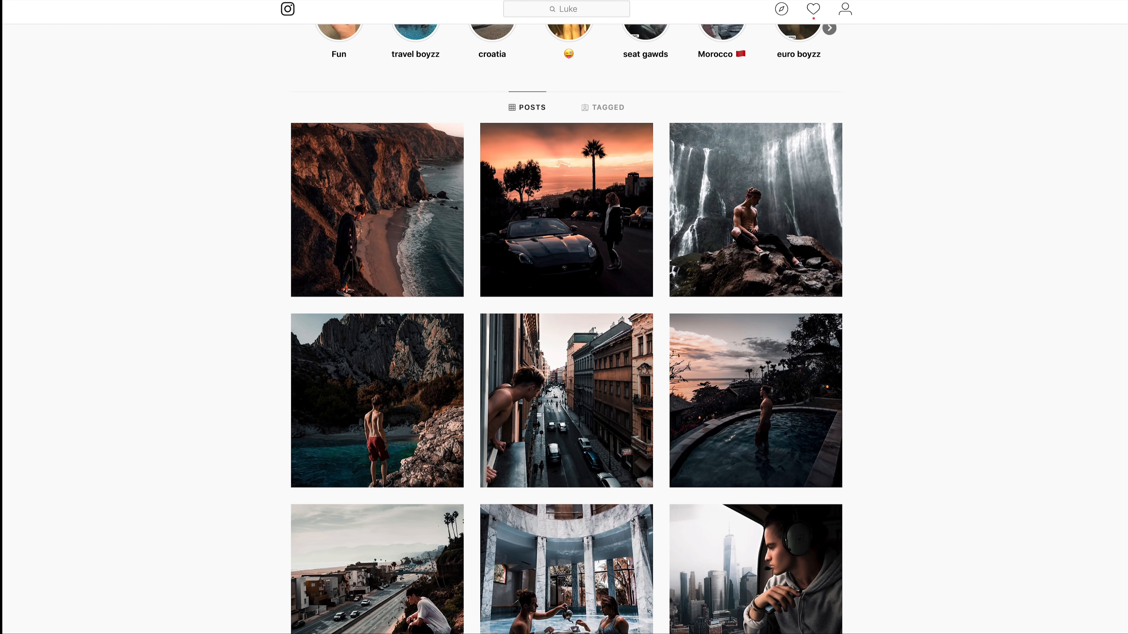
{"action": "scroll", "coordinate": [567, 328], "scroll_direction": "up", "scroll_amount": 4}
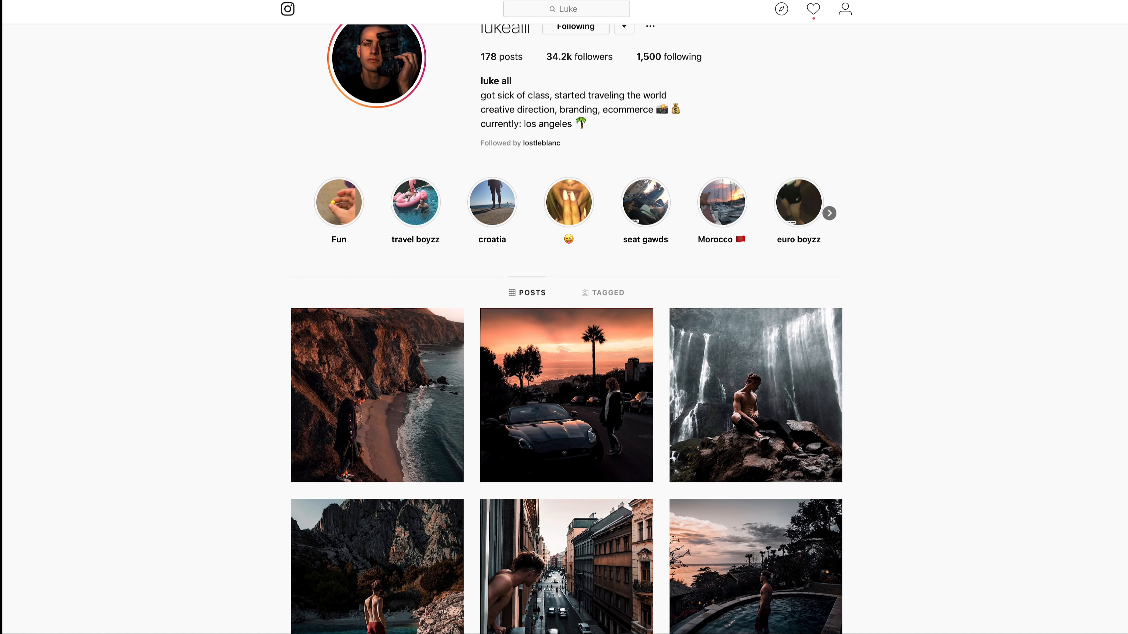
{"action": "scroll", "coordinate": [567, 329], "scroll_direction": "up", "scroll_amount": 2}
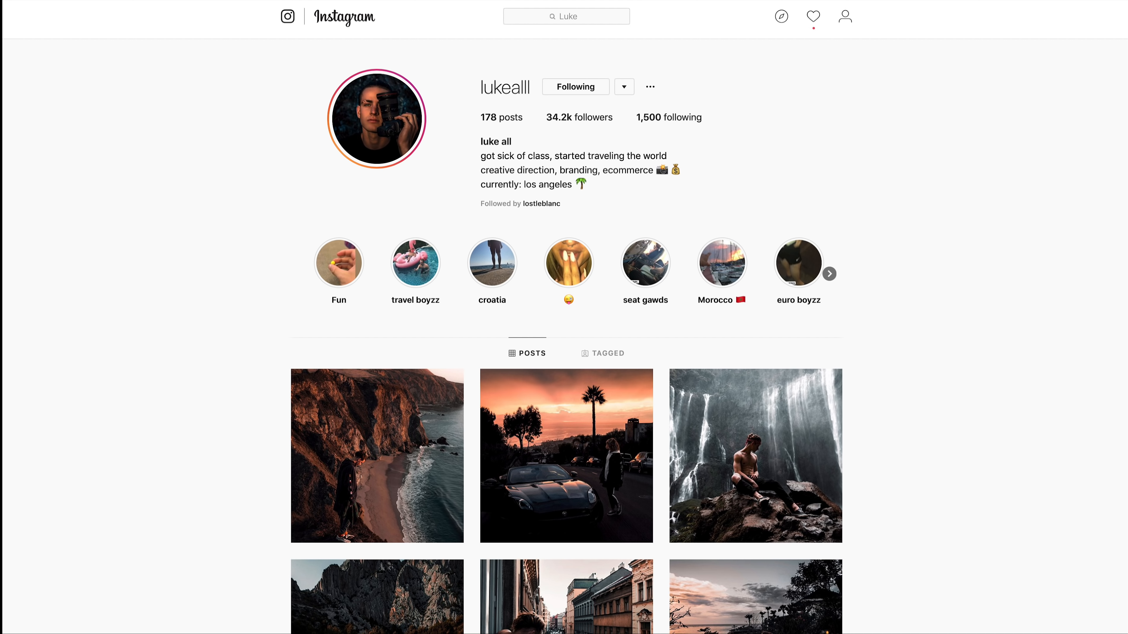
{"action": "scroll", "coordinate": [566, 343], "scroll_direction": "down", "scroll_amount": 1}
{"action": "scroll", "coordinate": [566, 343], "scroll_direction": "up", "scroll_amount": 1}
{"action": "scroll", "coordinate": [566, 337], "scroll_direction": "down", "scroll_amount": 2}
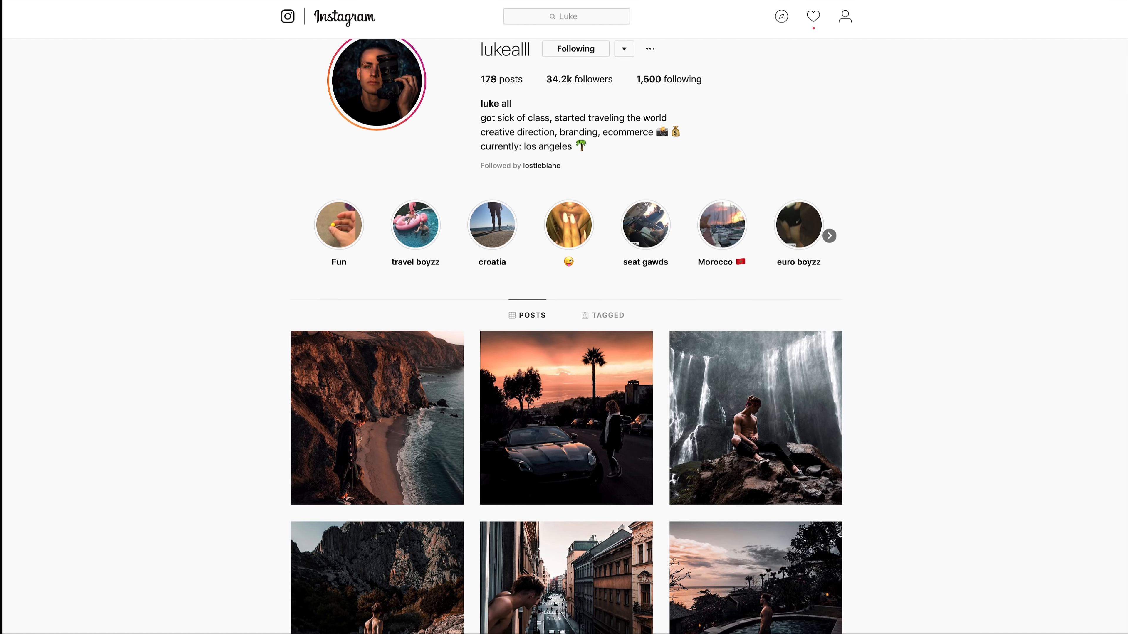
{"action": "scroll", "coordinate": [566, 329], "scroll_direction": "up", "scroll_amount": 1}
{"action": "scroll", "coordinate": [566, 328], "scroll_direction": "down", "scroll_amount": 5}
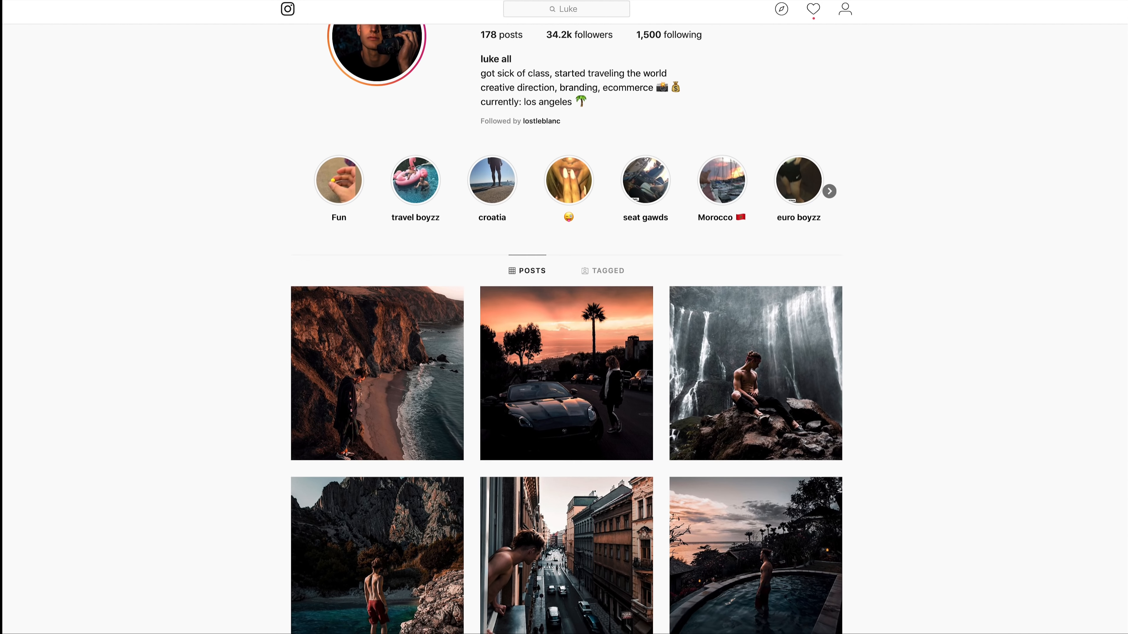
{"action": "scroll", "coordinate": [566, 329], "scroll_direction": "down", "scroll_amount": 2}
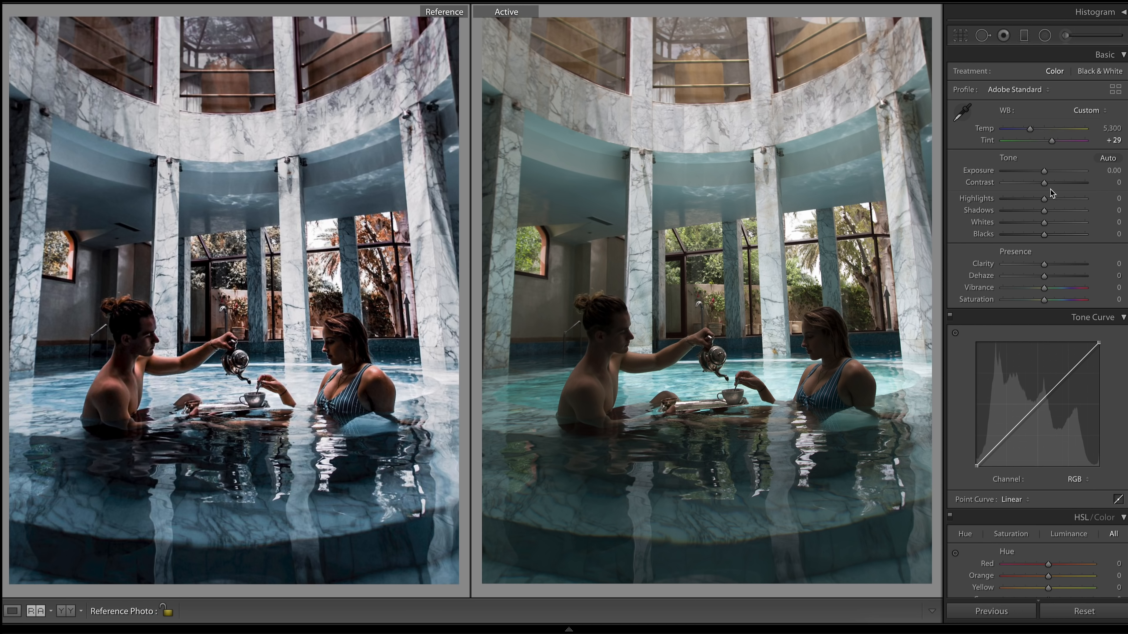
Step: Switch to Lightroom and set Exposure +0.30, Contrast −23, Highlights −64, Shadows −27, Whites +10, Blacks +3 and Clarity +60
{"action": "left_click_drag", "start_coordinate": [1044, 171], "coordinate": [1047, 174]}
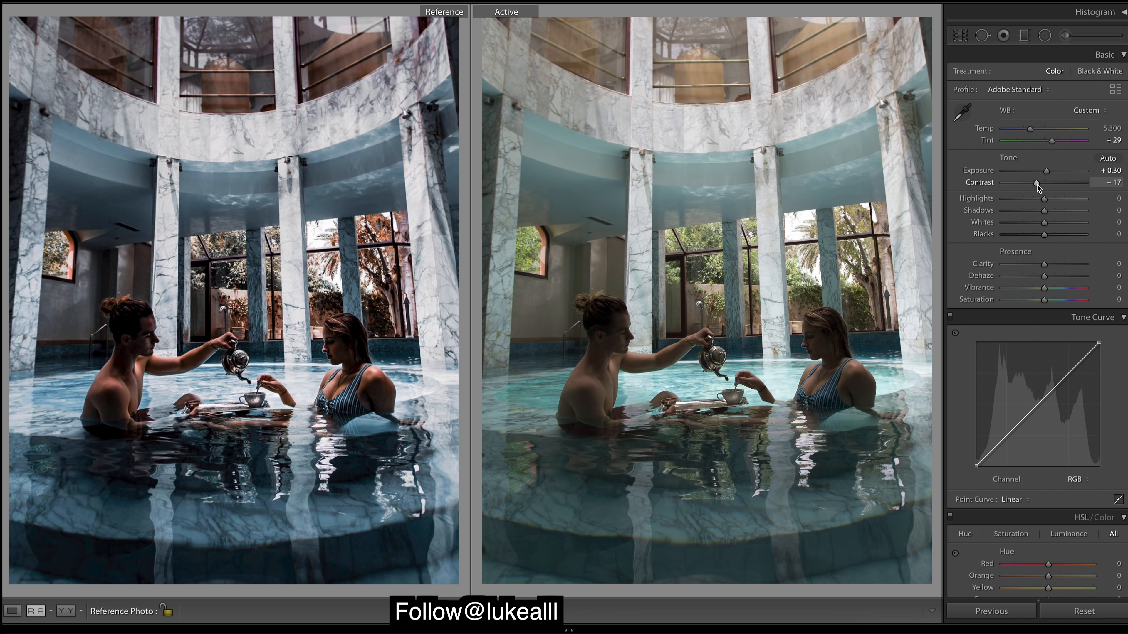
{"action": "left_click_drag", "start_coordinate": [1038, 184], "coordinate": [1035, 184]}
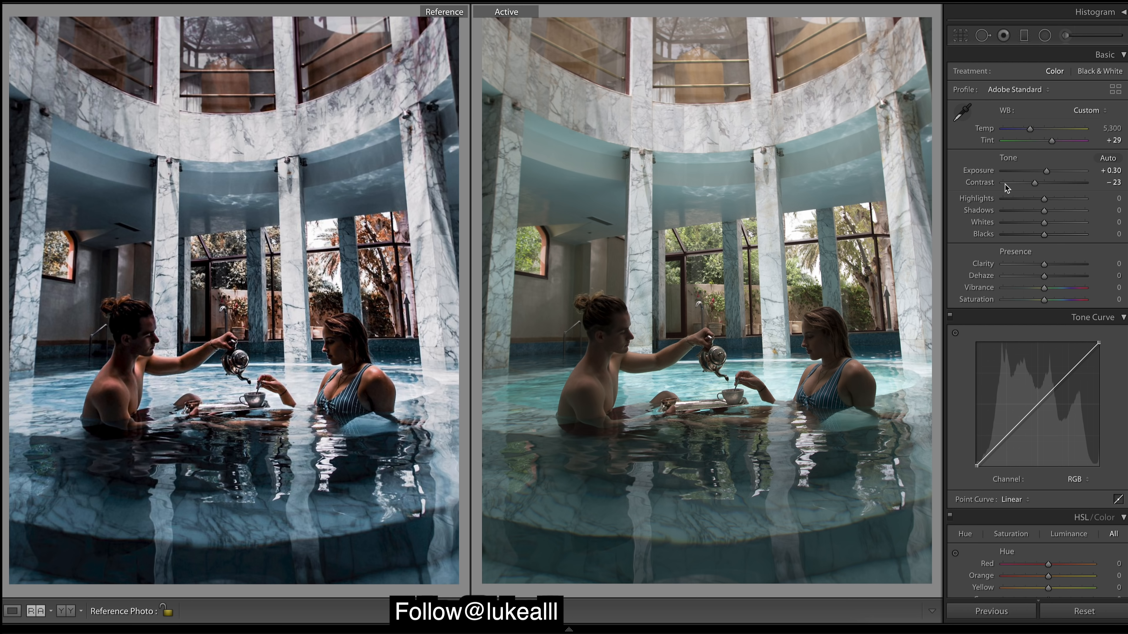
{"action": "left_click_drag", "start_coordinate": [1044, 198], "coordinate": [1017, 200]}
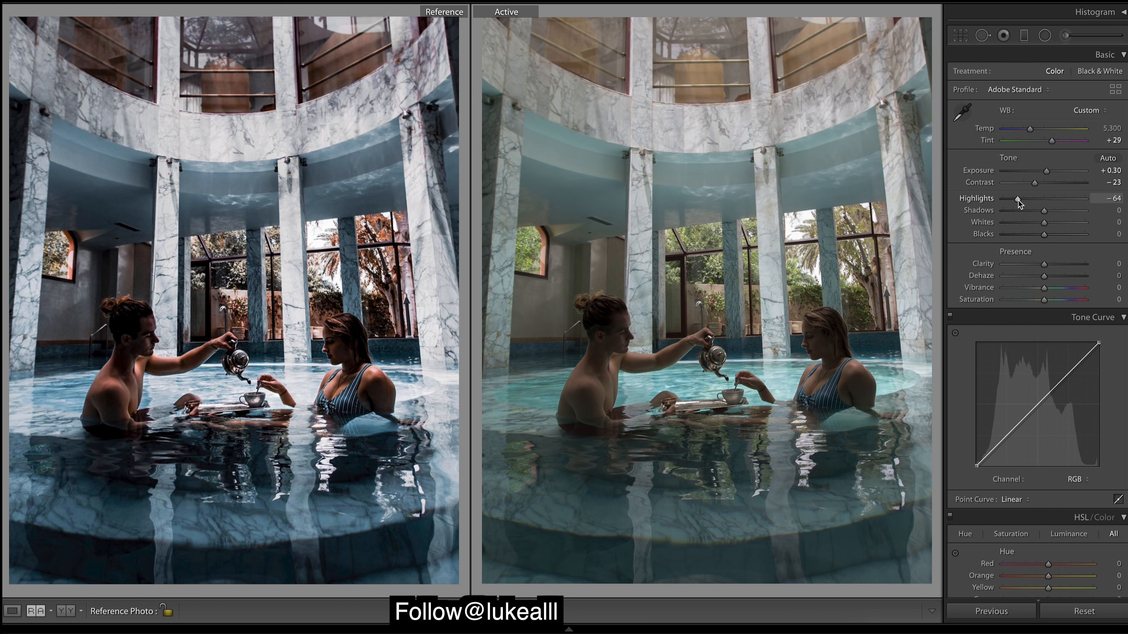
{"action": "mouse_move", "coordinate": [1044, 211]}
{"action": "left_mouse_down"}
{"action": "mouse_move", "coordinate": [1033, 211]}
{"action": "mouse_move", "coordinate": [1049, 223]}
{"action": "left_mouse_up"}
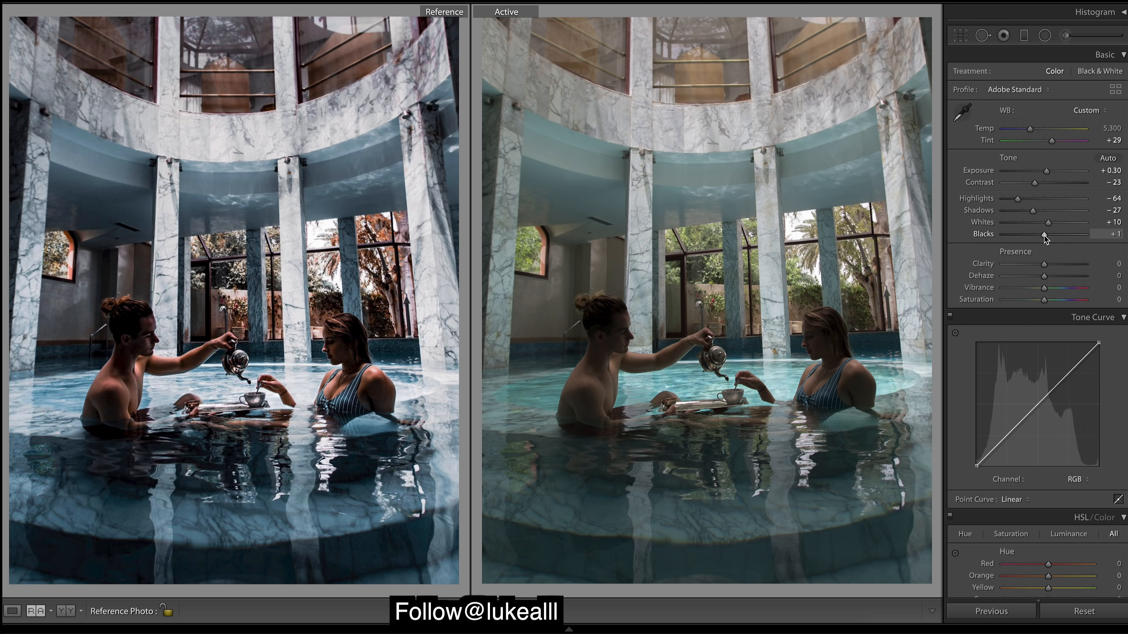
{"action": "left_click_drag", "start_coordinate": [1044, 236], "coordinate": [1045, 237]}
{"action": "left_click", "coordinate": [1064, 263]}
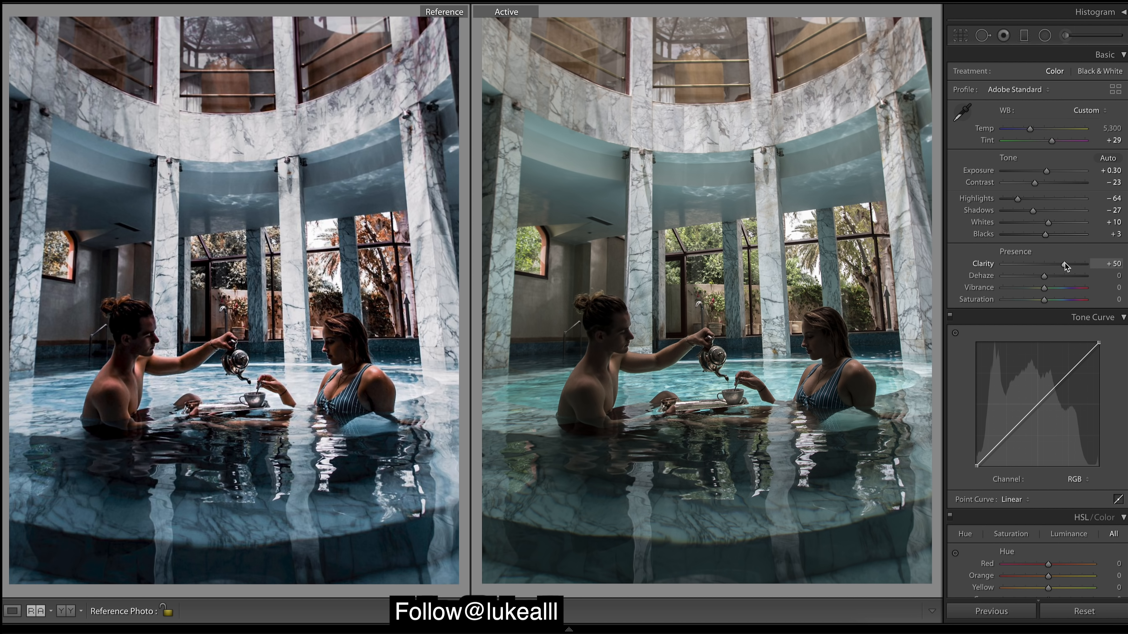
{"action": "left_click_drag", "start_coordinate": [1069, 263], "coordinate": [1069, 263]}
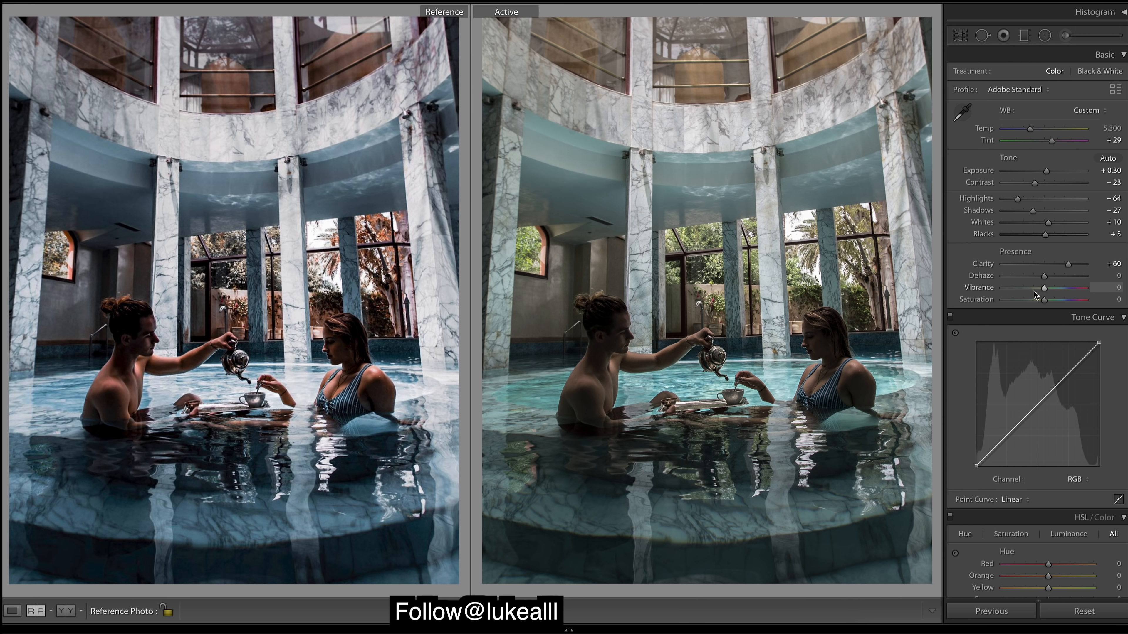
Step: Shape the Red channel's tone curve into an S-curve with darker shadows and brighter highlights
{"action": "left_click", "coordinate": [1079, 479]}
{"action": "left_click", "coordinate": [1083, 490]}
{"action": "left_click_drag", "start_coordinate": [995, 448], "coordinate": [1033, 406]}
{"action": "left_click_drag", "start_coordinate": [1065, 369], "coordinate": [1061, 373]}
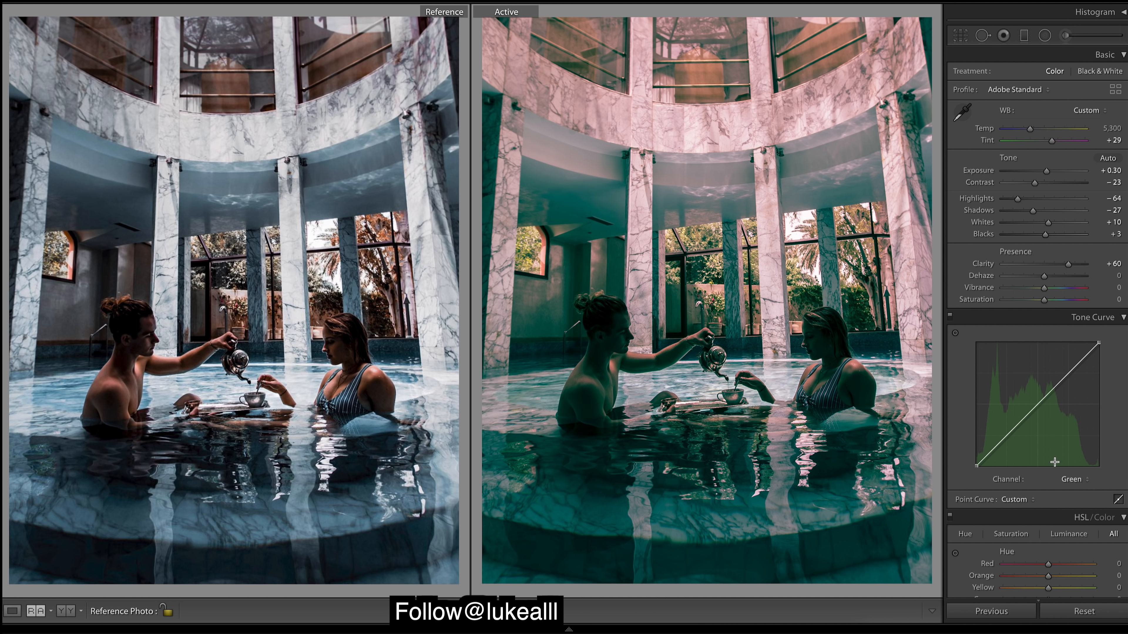
Step: Shape the Green and Blue channel tone curves with points from the shadows through the midtones to the highlights
{"action": "left_click_drag", "start_coordinate": [992, 450], "coordinate": [1030, 414]}
{"action": "left_click_drag", "start_coordinate": [1060, 375], "coordinate": [1062, 375]}
{"action": "left_click", "coordinate": [1072, 479]}
{"action": "left_click", "coordinate": [1075, 489]}
{"action": "left_click_drag", "start_coordinate": [992, 450], "coordinate": [1059, 374]}
Step: Raise the RGB tone curve's black point and add shadow, midtone and highlight points, undoing stray changes
{"action": "left_click", "coordinate": [1075, 480]}
{"action": "left_click", "coordinate": [1075, 448]}
{"action": "left_click_drag", "start_coordinate": [976, 465], "coordinate": [1036, 407]}
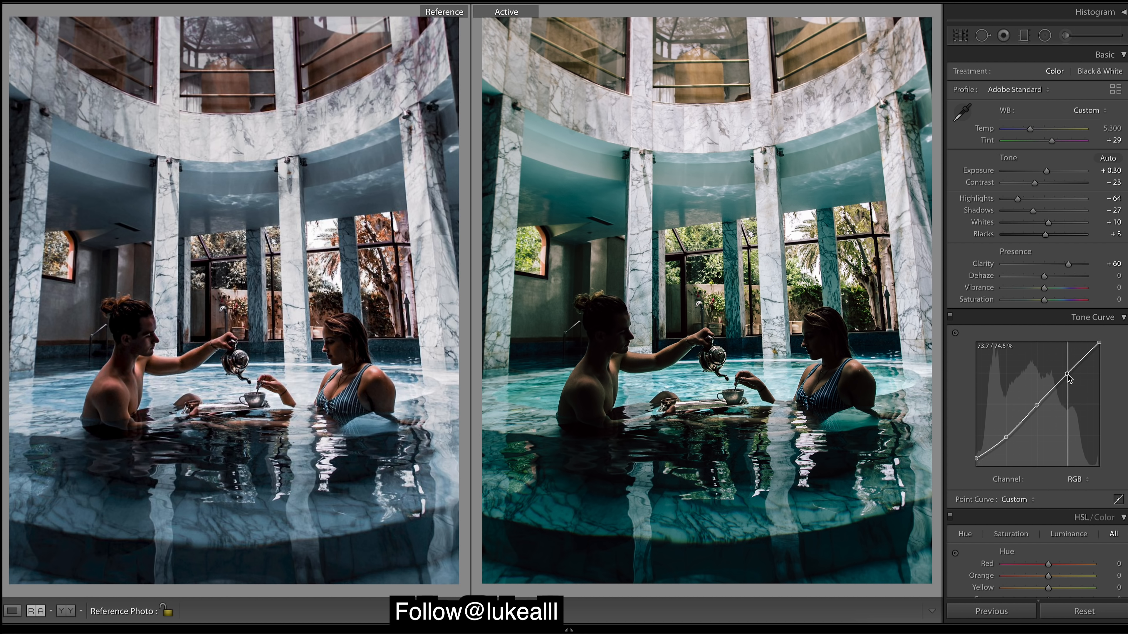
{"action": "left_click", "coordinate": [1066, 373]}
{"action": "key", "text": "ctrl+z"}
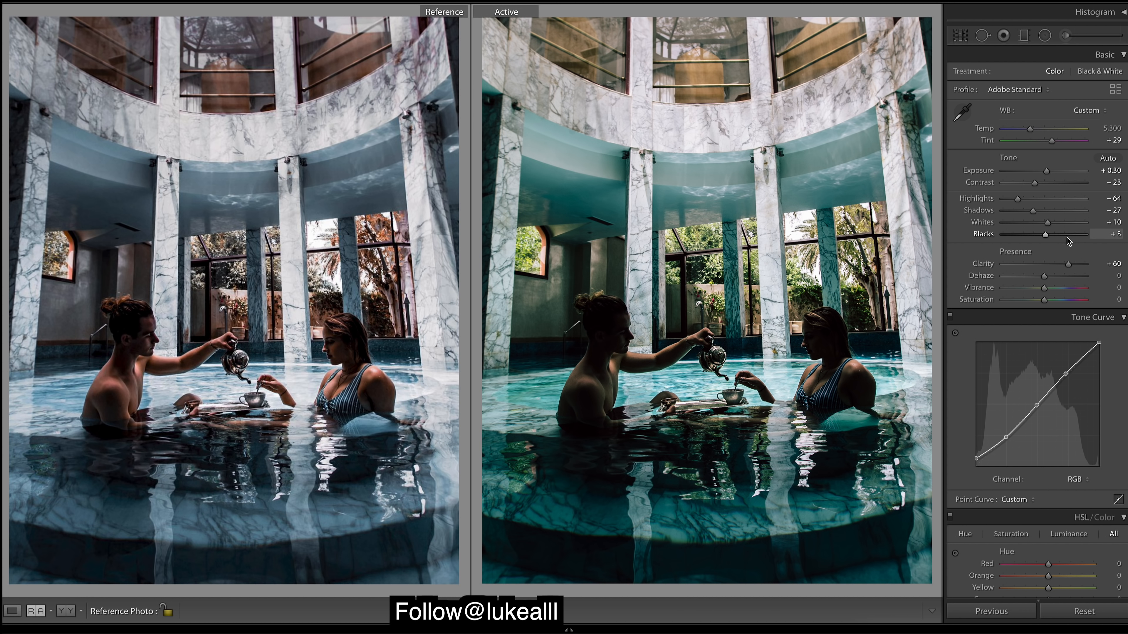
{"action": "key", "text": "ctrl+z"}
Step: Review the Red channel's tone curve and return to the RGB curve
{"action": "left_click", "coordinate": [1086, 482]}
{"action": "left_click", "coordinate": [1083, 488]}
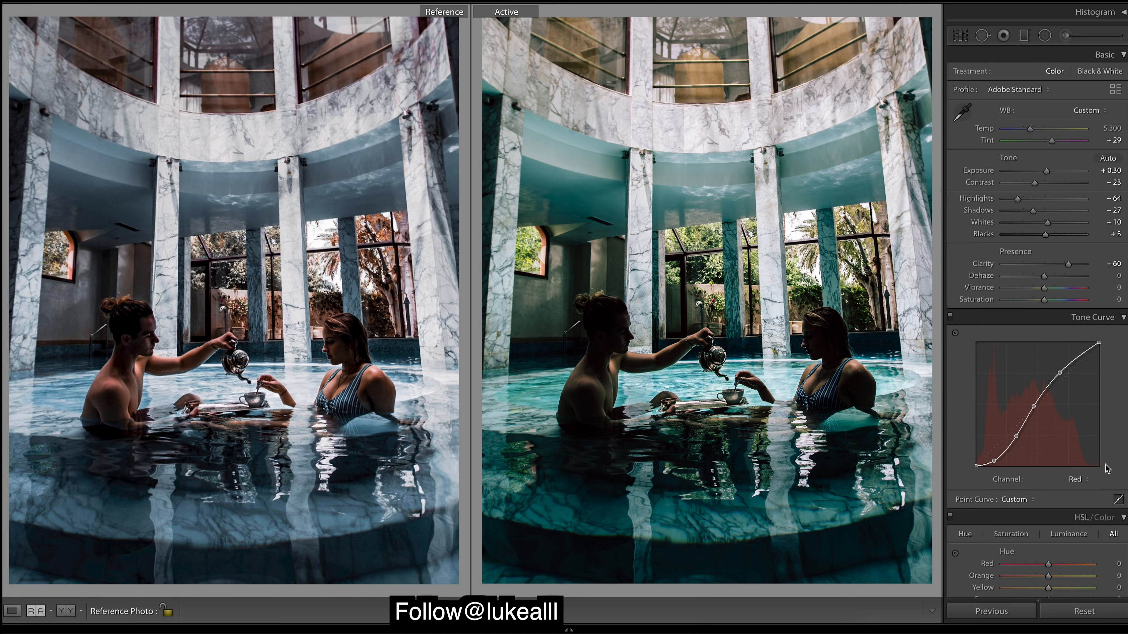
{"action": "left_click", "coordinate": [1086, 481]}
{"action": "left_click", "coordinate": [1075, 469]}
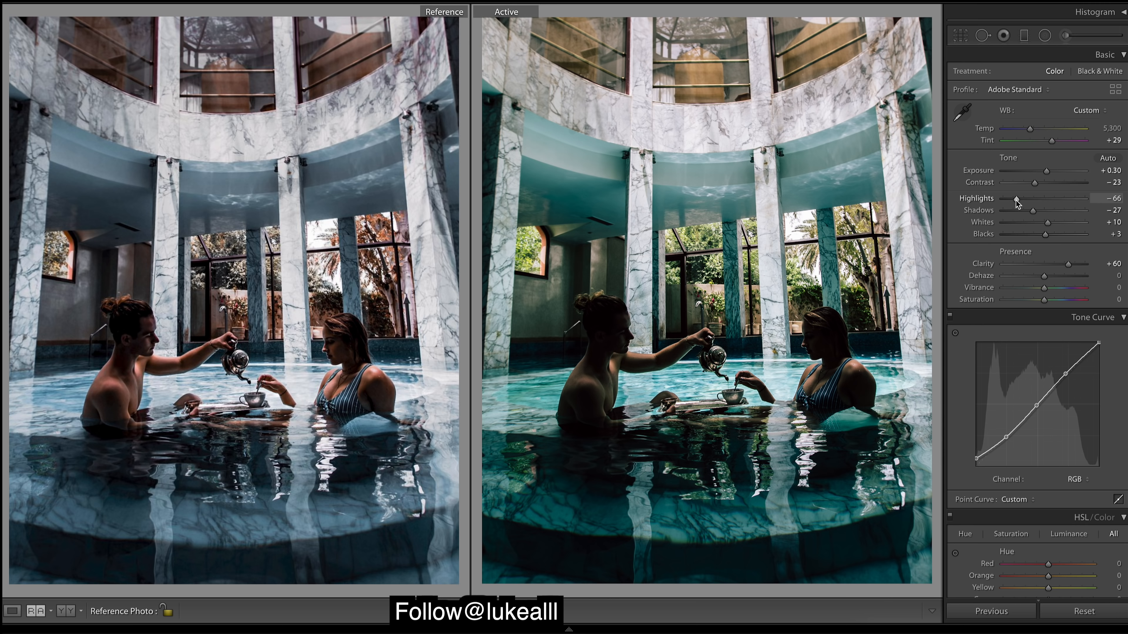
Step: Refine the tone of the active photo to Highlights −84, Shadows −5 and Whites +28
{"action": "left_click_drag", "start_coordinate": [1015, 200], "coordinate": [1011, 201]}
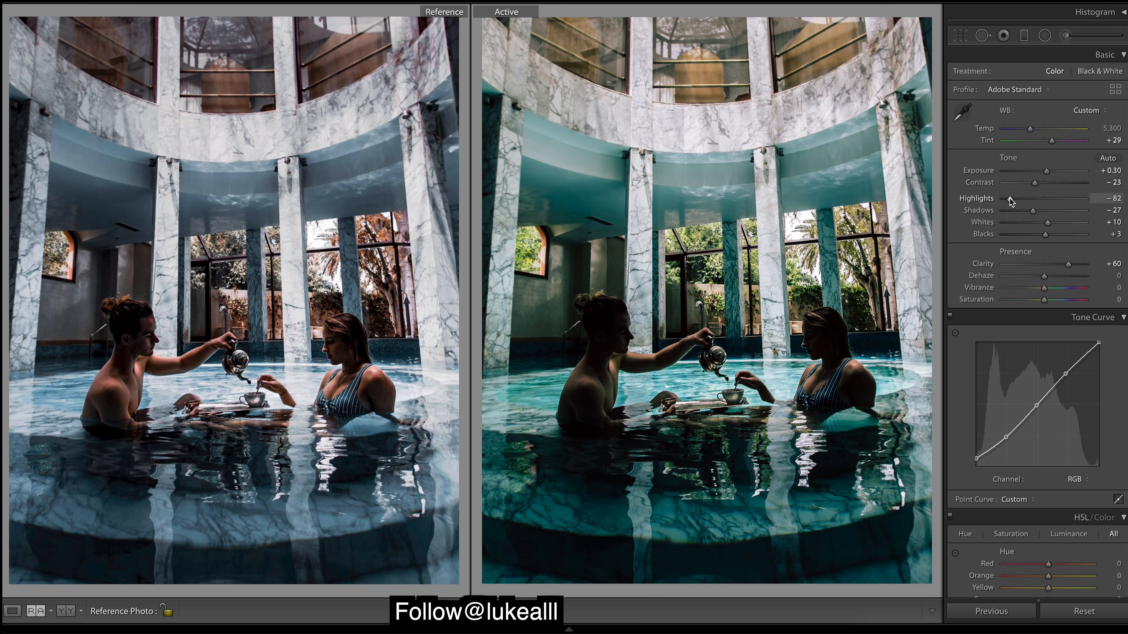
{"action": "left_click_drag", "start_coordinate": [1010, 200], "coordinate": [1009, 200]}
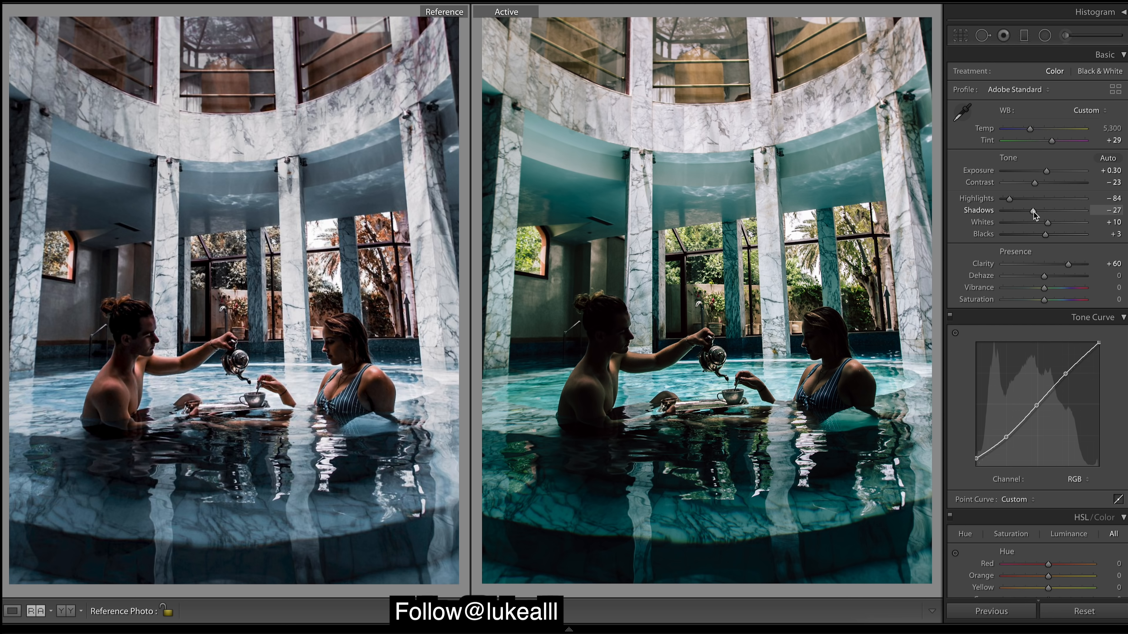
{"action": "left_click_drag", "start_coordinate": [1034, 211], "coordinate": [1055, 225]}
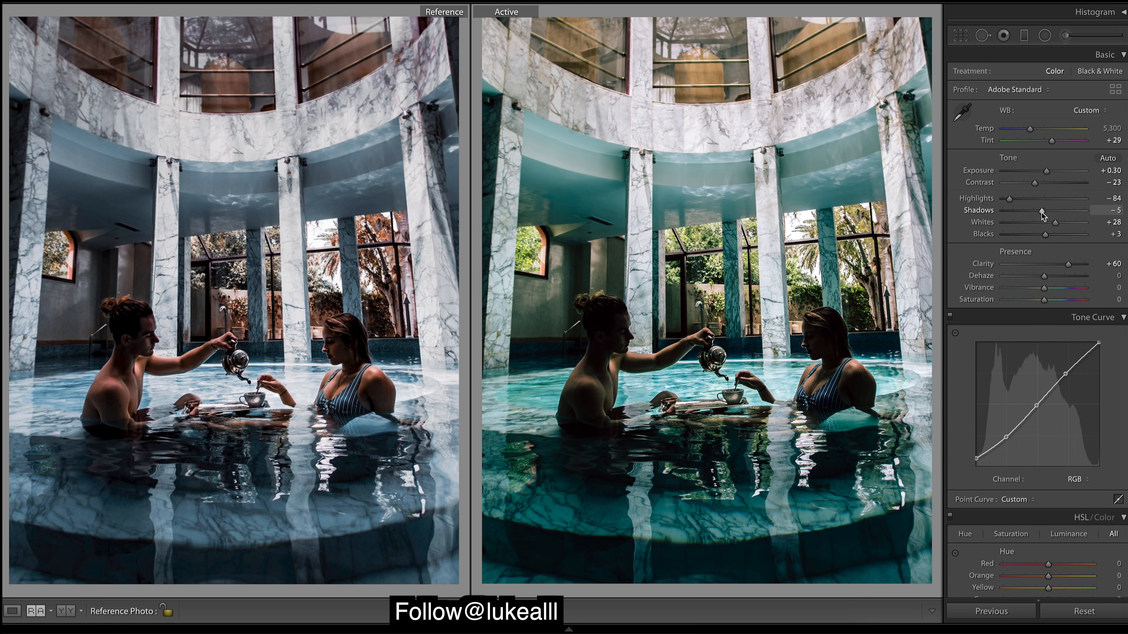
Step: Try Shadows at +100 and Blacks at +100 one after the other, undoing each test
{"action": "left_click_drag", "start_coordinate": [1042, 212], "coordinate": [1116, 211]}
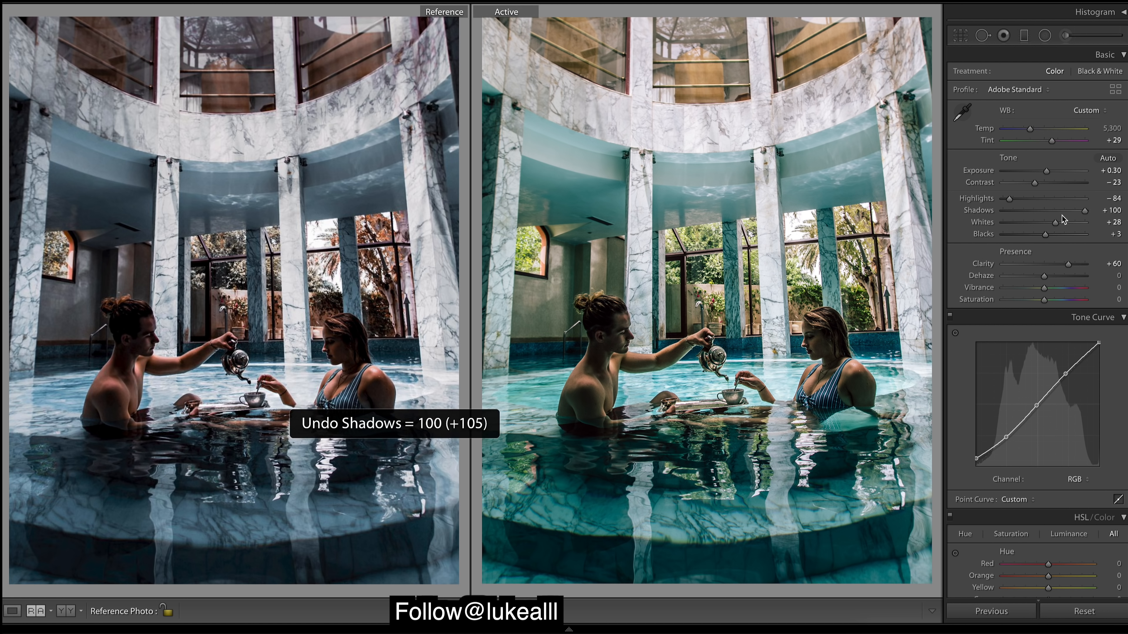
{"action": "key", "text": "ctrl+z"}
{"action": "left_click_drag", "start_coordinate": [1045, 235], "coordinate": [1116, 235]}
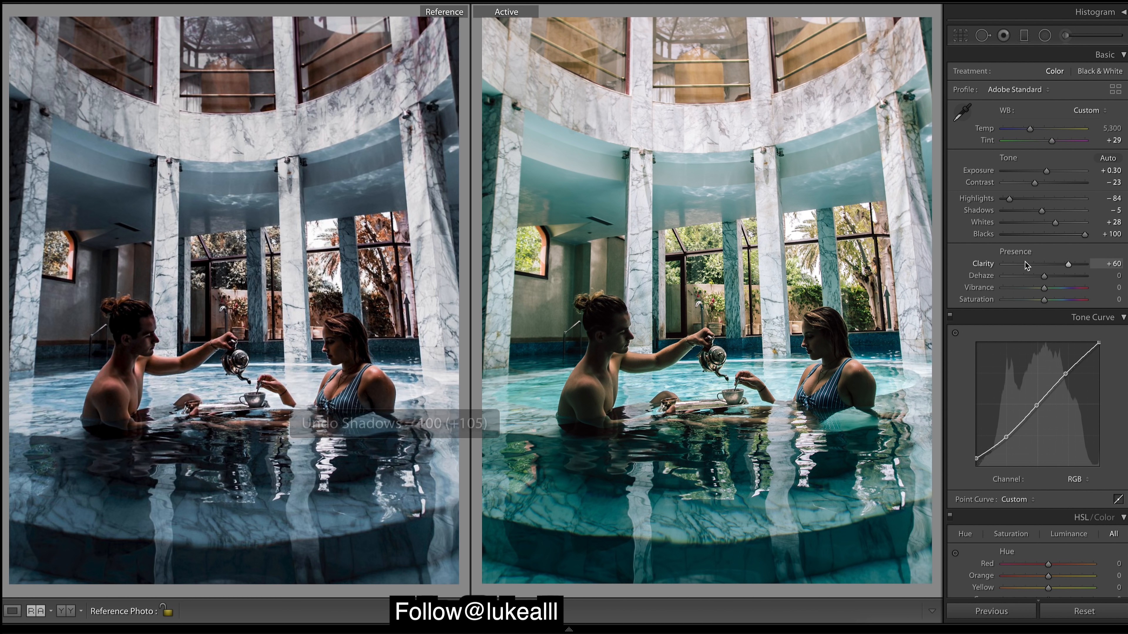
{"action": "key", "text": "ctrl+z"}
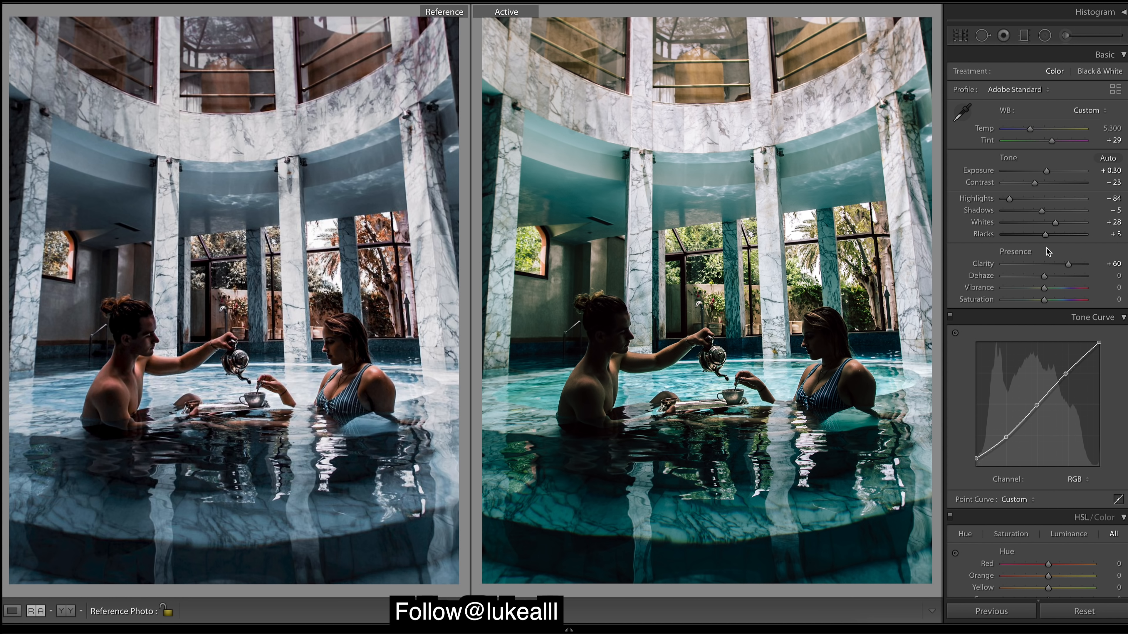
Step: Try Whites at +100 and a raised Highlights value one after the other, undoing each test
{"action": "left_click_drag", "start_coordinate": [1057, 223], "coordinate": [1091, 224]}
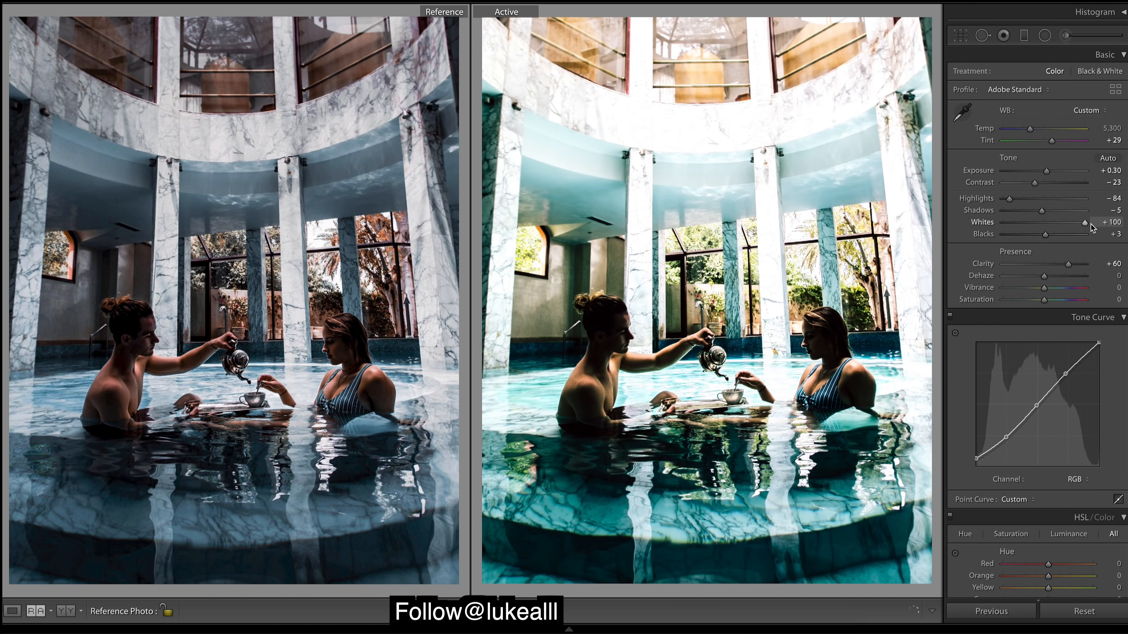
{"action": "key", "text": "ctrl+z"}
{"action": "mouse_move", "coordinate": [1009, 199]}
{"action": "left_mouse_down"}
{"action": "mouse_move", "coordinate": [1100, 208]}
{"action": "mouse_move", "coordinate": [1019, 204]}
{"action": "left_mouse_up"}
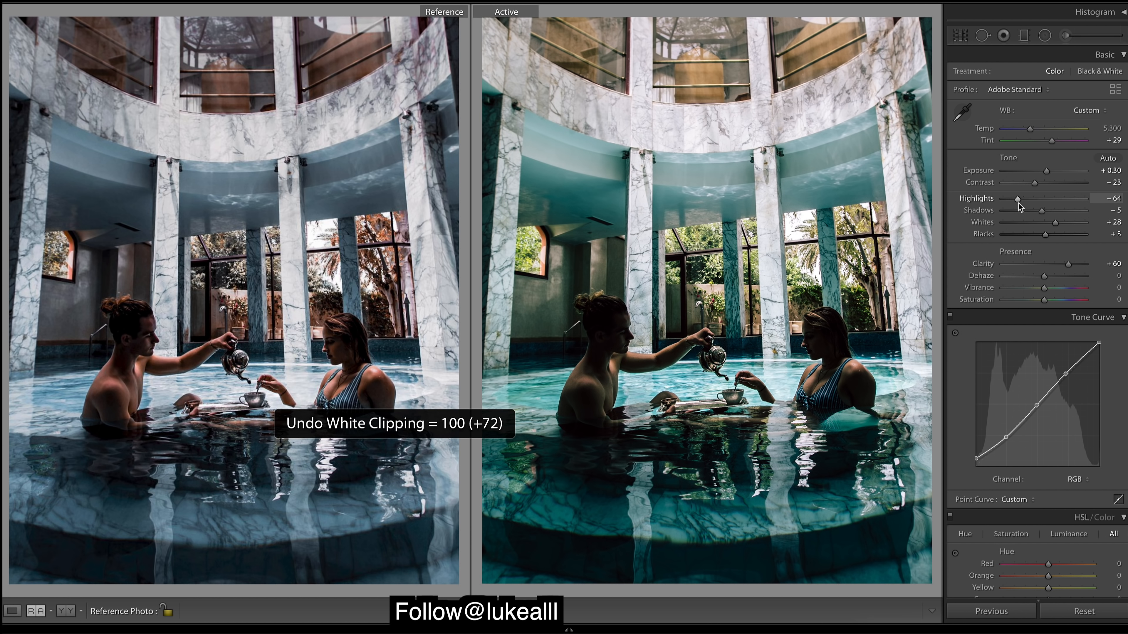
{"action": "key", "text": "ctrl+z"}
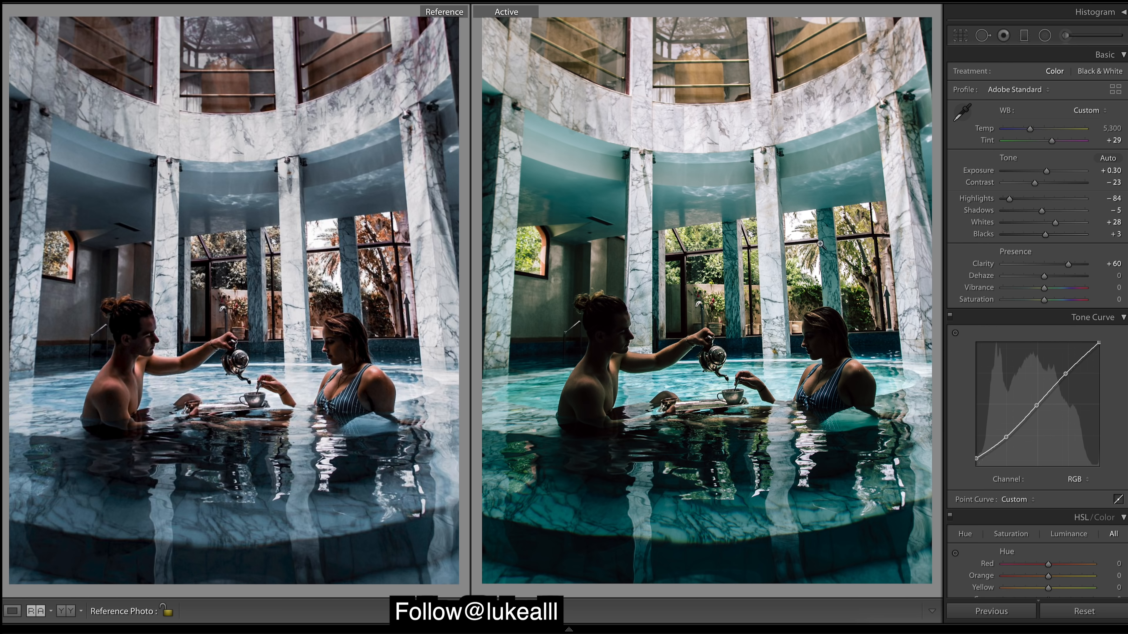
Step: Try Highlights at +54 and Whites at −100 one after the other, undoing each test
{"action": "left_click_drag", "start_coordinate": [1009, 199], "coordinate": [1066, 198]}
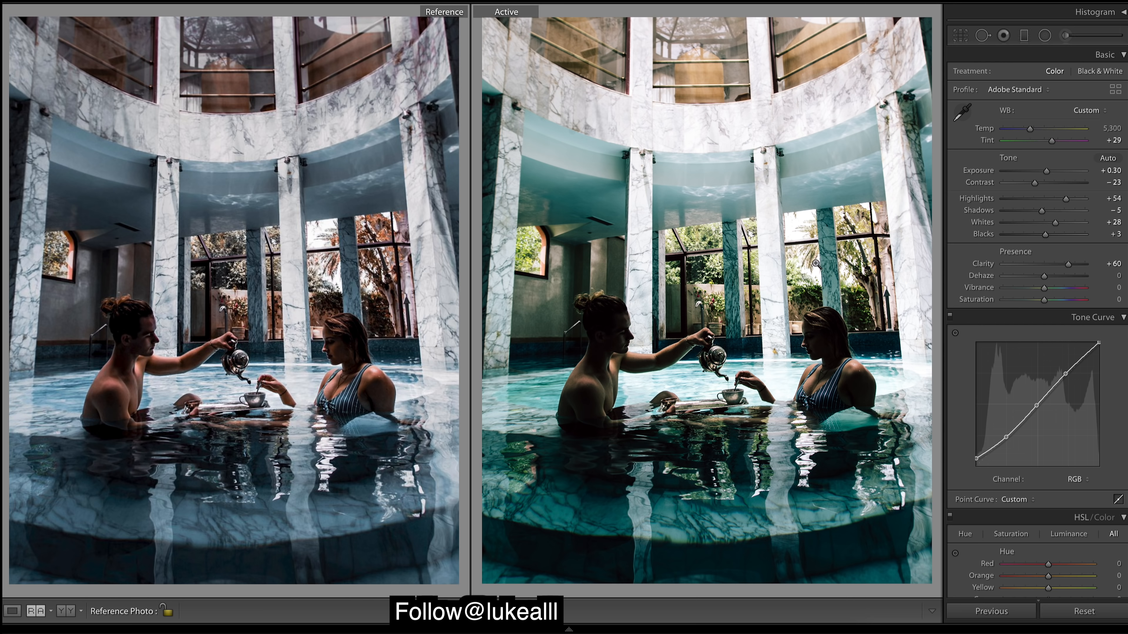
{"action": "key", "text": "ctrl+z"}
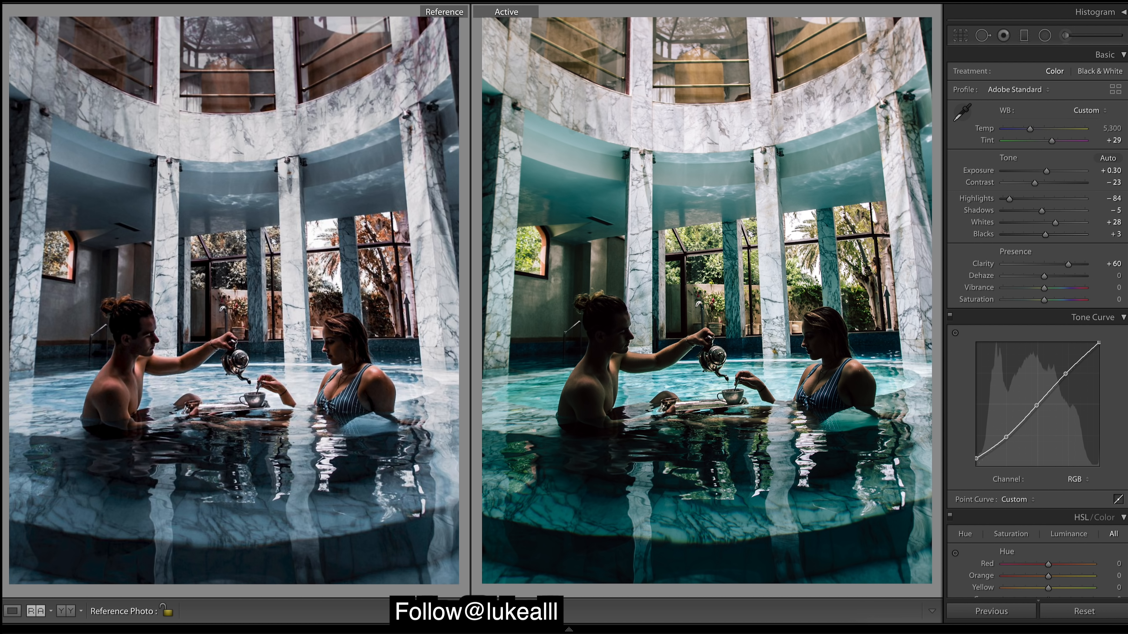
{"action": "scroll", "coordinate": [1052, 196], "scroll_direction": "down", "scroll_amount": 1}
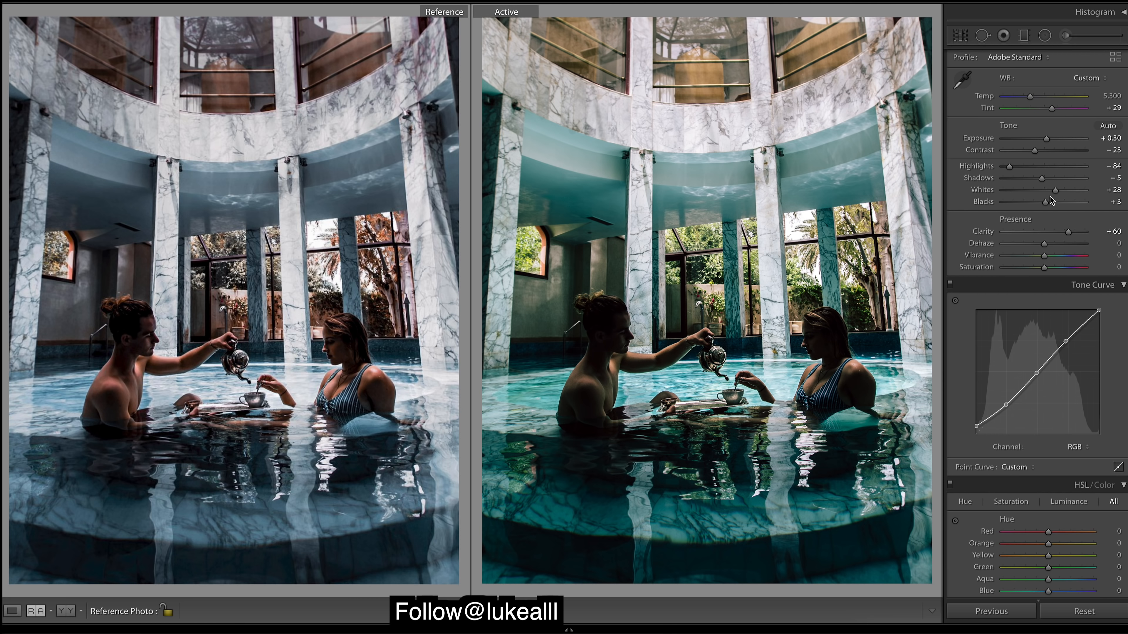
{"action": "key", "text": "ctrl+z"}
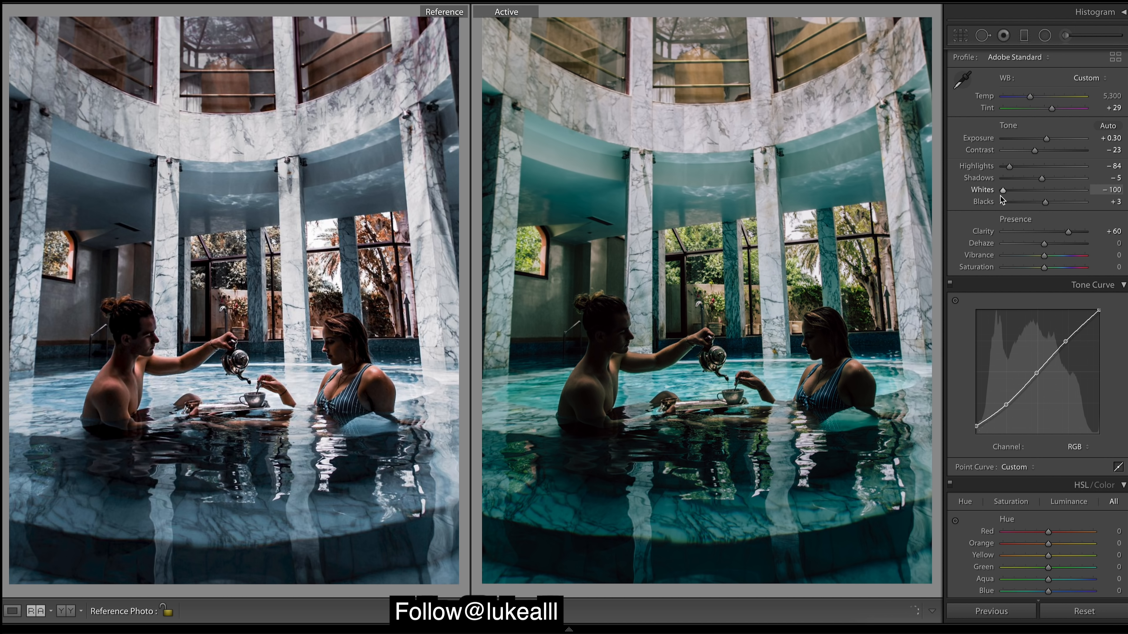
{"action": "key", "text": "ctrl+shift+z"}
Step: Tint the highlights with Split Toning at Hue 201 and Saturation 7
{"action": "scroll", "coordinate": [1036, 311], "scroll_direction": "down", "scroll_amount": 3}
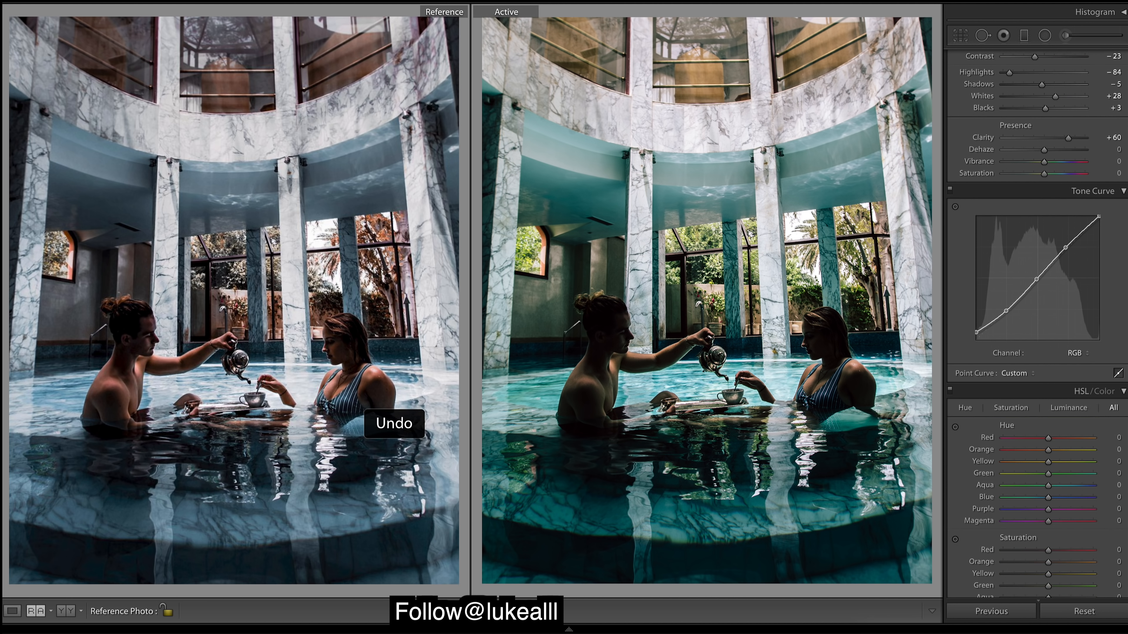
{"action": "scroll", "coordinate": [1037, 324], "scroll_direction": "down", "scroll_amount": 2}
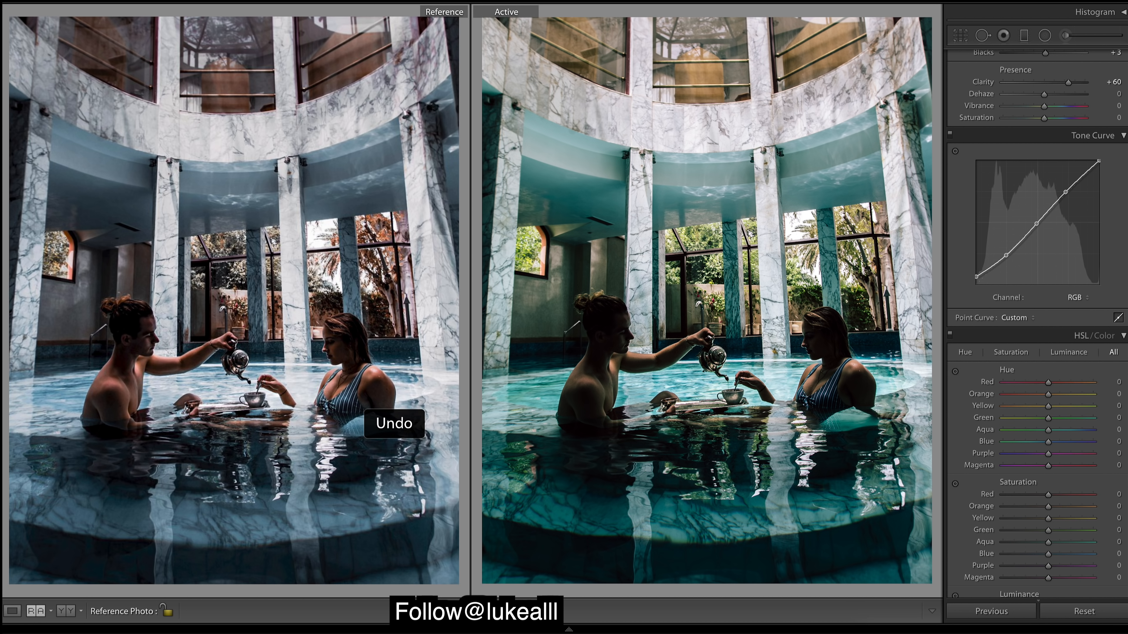
{"action": "scroll", "coordinate": [1037, 324], "scroll_direction": "down", "scroll_amount": 8}
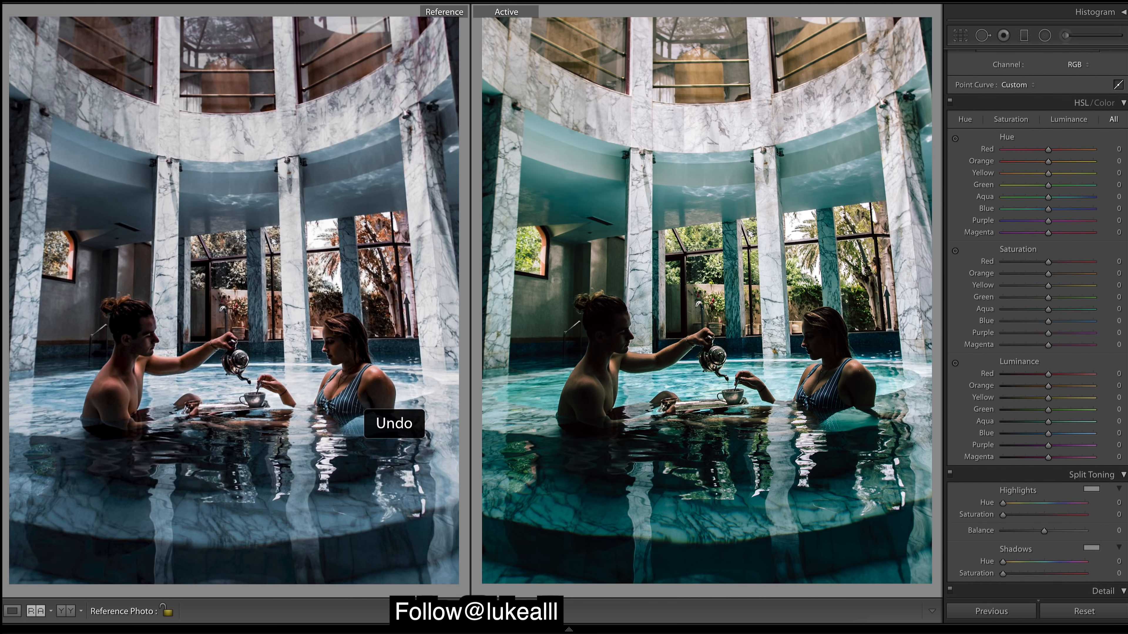
{"action": "scroll", "coordinate": [1037, 338], "scroll_direction": "up", "scroll_amount": 2}
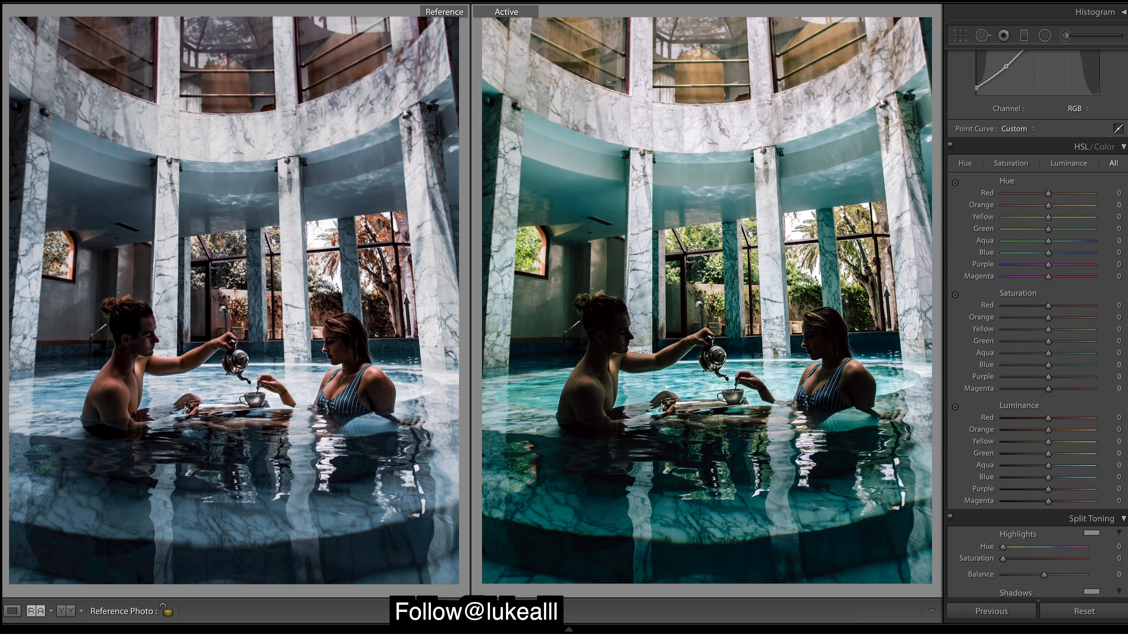
{"action": "scroll", "coordinate": [1120, 249], "scroll_direction": "down", "scroll_amount": 1}
{"action": "scroll", "coordinate": [1036, 311], "scroll_direction": "down", "scroll_amount": 3}
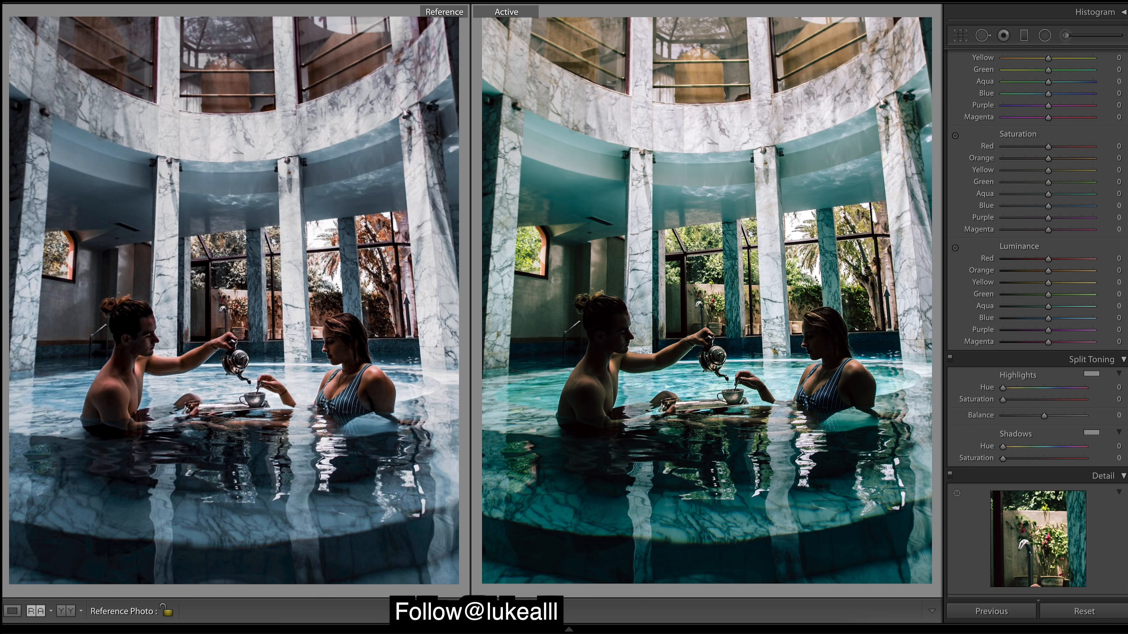
{"action": "scroll", "coordinate": [1057, 396], "scroll_direction": "down", "scroll_amount": 1}
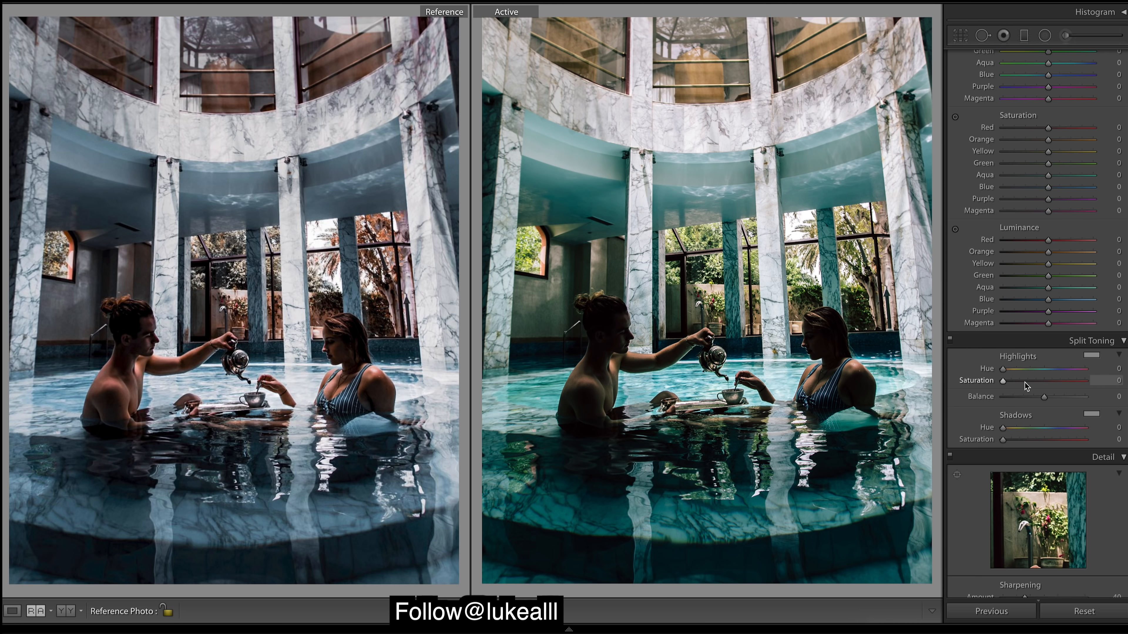
{"action": "left_click_drag", "start_coordinate": [1004, 369], "coordinate": [1047, 370]}
{"action": "left_click_drag", "start_coordinate": [1010, 386], "coordinate": [1013, 388]}
{"action": "left_click_drag", "start_coordinate": [1012, 384], "coordinate": [1010, 385]}
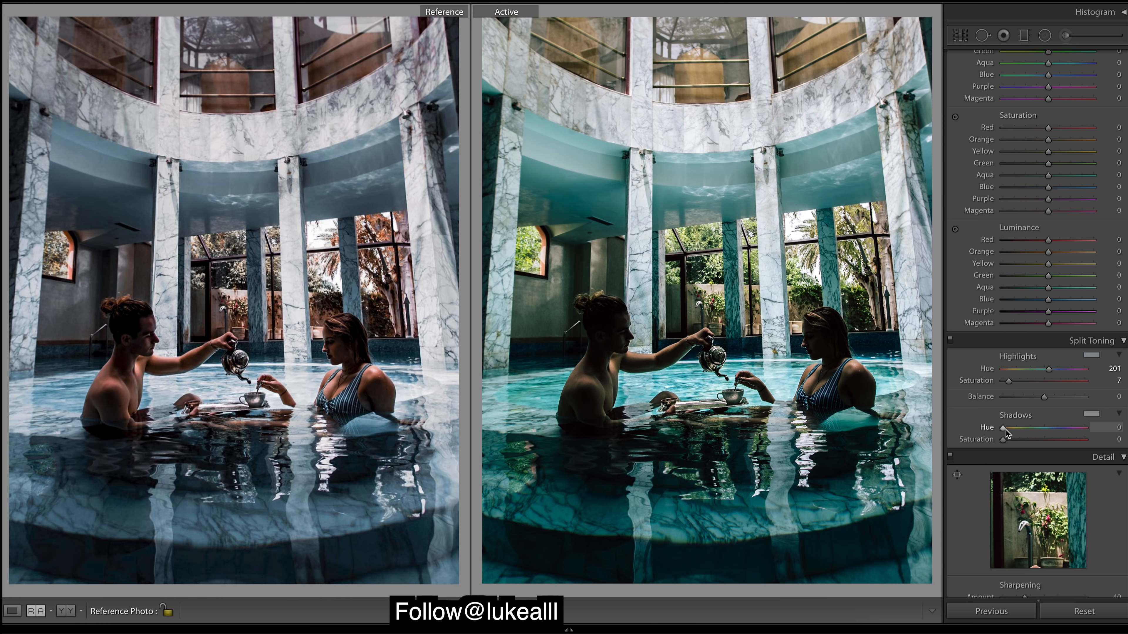
Step: Tint the shadows with Split Toning at Hue 294 and Saturation 10, undoing a test with the shadow tint removed
{"action": "left_click_drag", "start_coordinate": [1006, 430], "coordinate": [1073, 430]}
{"action": "mouse_move", "coordinate": [1007, 441]}
{"action": "left_mouse_down"}
{"action": "mouse_move", "coordinate": [1026, 443]}
{"action": "mouse_move", "coordinate": [1014, 442]}
{"action": "left_mouse_up"}
{"action": "left_click_drag", "start_coordinate": [1013, 442], "coordinate": [999, 442]}
{"action": "key", "text": "ctrl+z"}
Step: Shift the Blue Primary hue toward teal in the camera calibration
{"action": "scroll", "coordinate": [1037, 325], "scroll_direction": "down", "scroll_amount": 5}
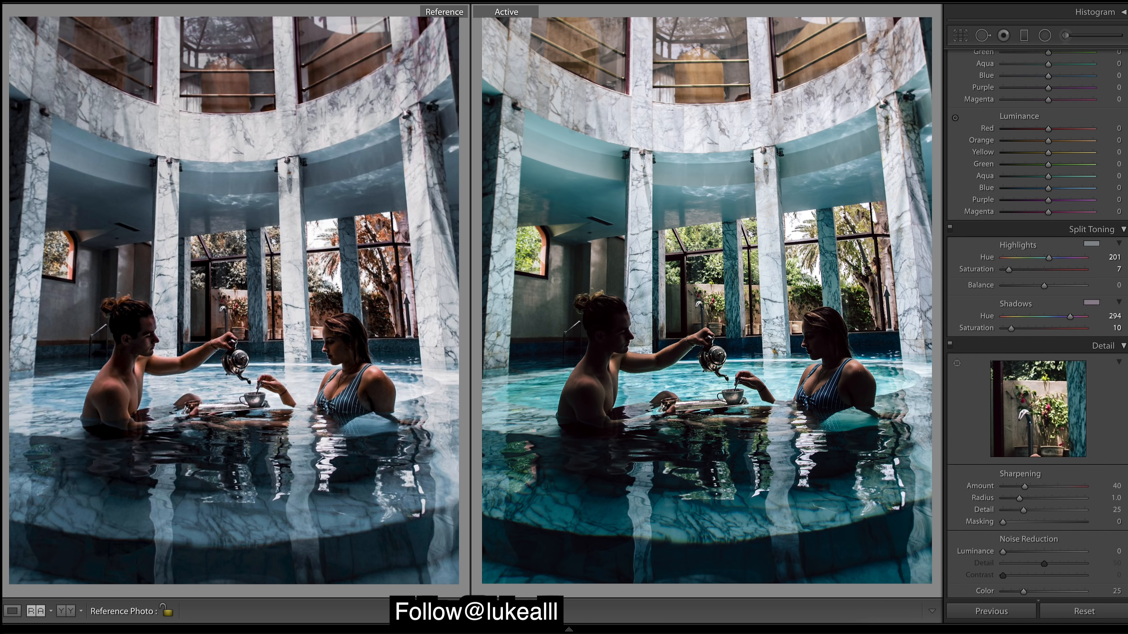
{"action": "scroll", "coordinate": [1037, 325], "scroll_direction": "down", "scroll_amount": 7}
{"action": "scroll", "coordinate": [1036, 324], "scroll_direction": "down", "scroll_amount": 20}
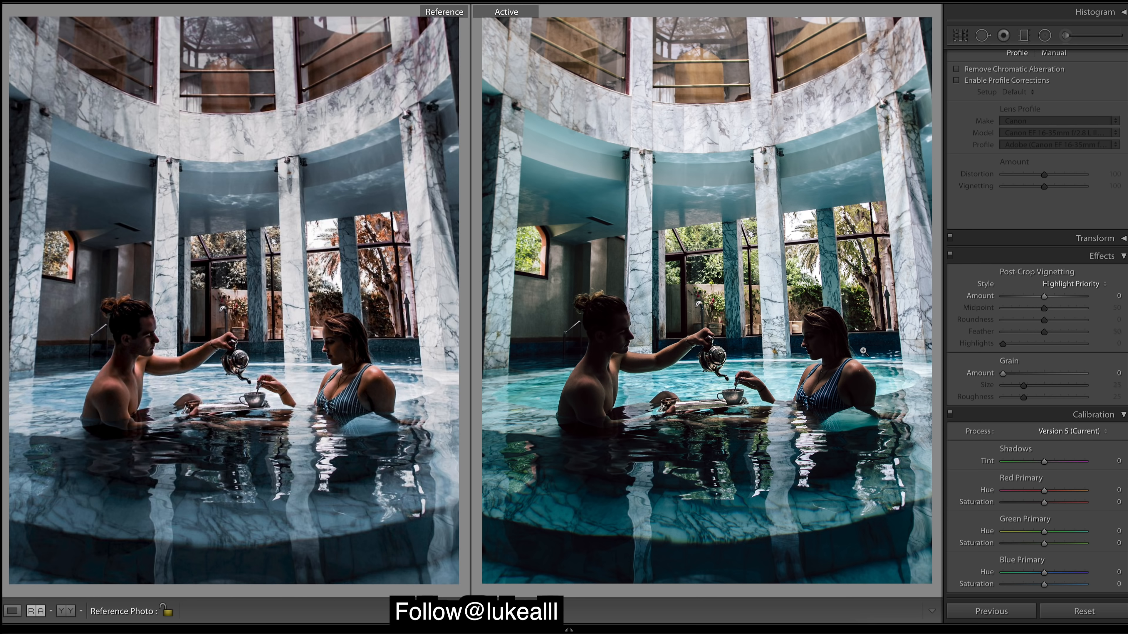
{"action": "left_click_drag", "start_coordinate": [1030, 570], "coordinate": [1025, 573]}
Step: Place a horizontal graduated filter across the middle of the active photo and set its Blacks to 15
{"action": "scroll", "coordinate": [1127, 377], "scroll_direction": "up", "scroll_amount": 8}
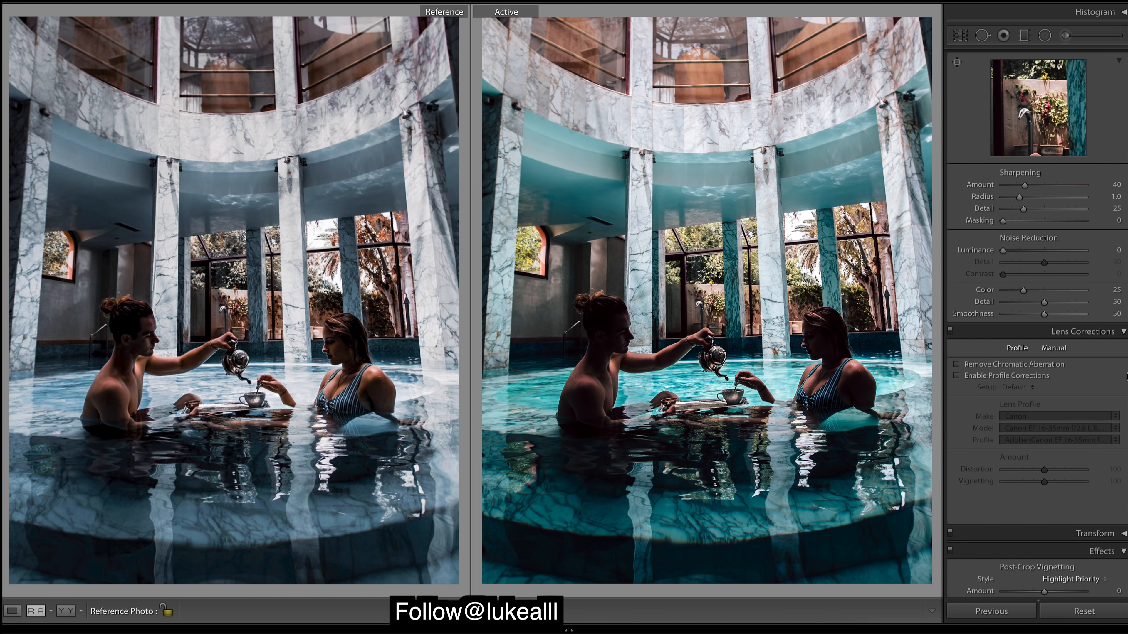
{"action": "scroll", "coordinate": [1126, 376], "scroll_direction": "up", "scroll_amount": 10}
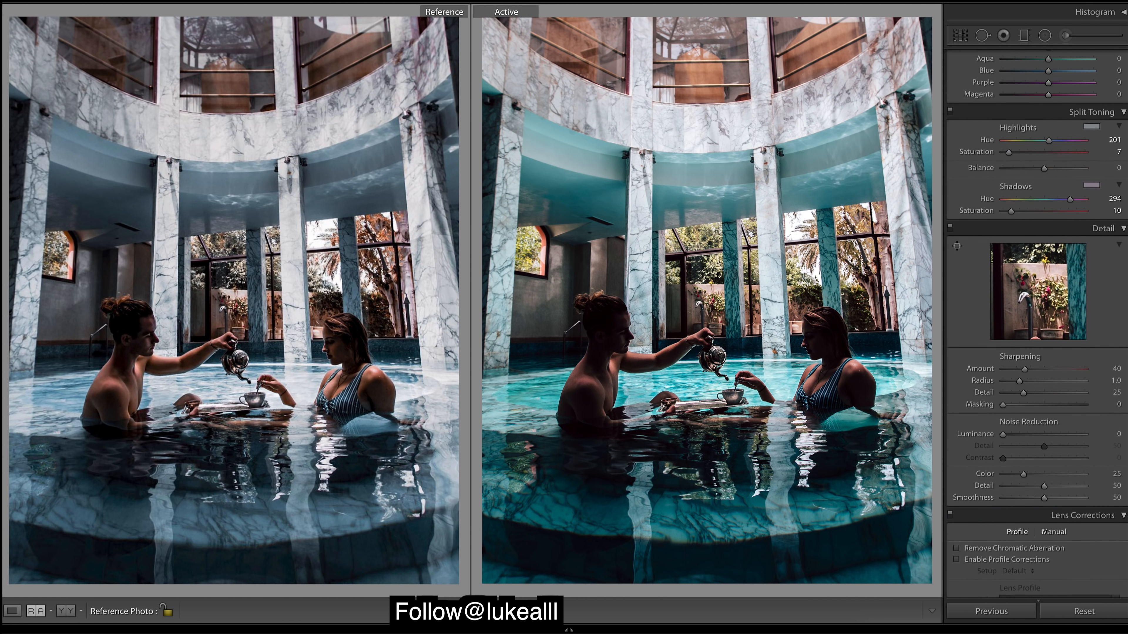
{"action": "scroll", "coordinate": [1127, 376], "scroll_direction": "up", "scroll_amount": 15}
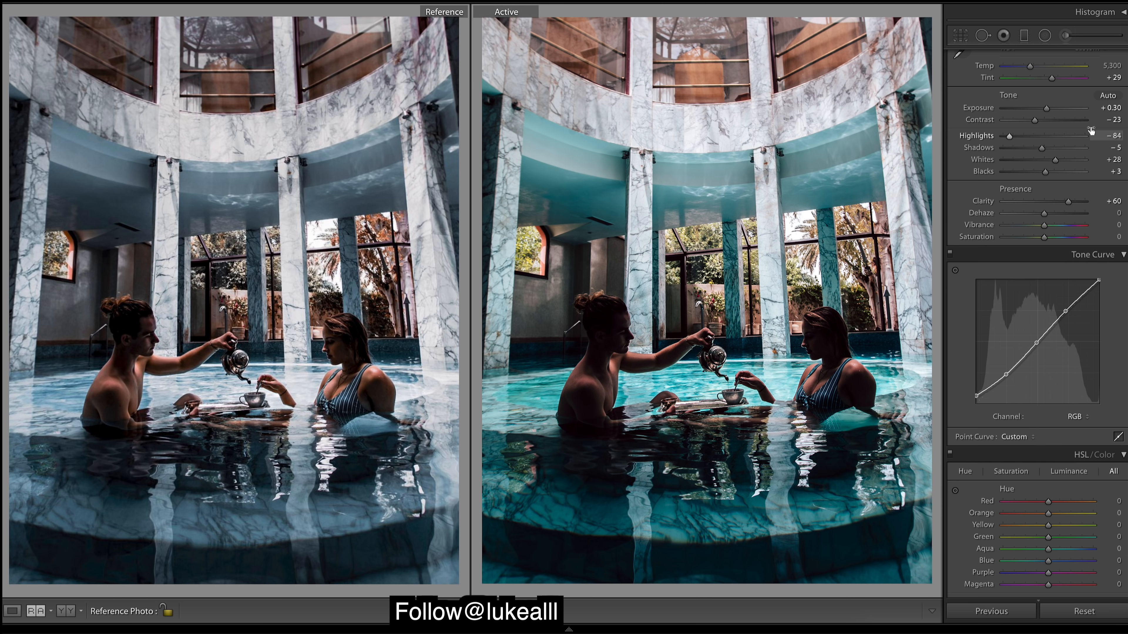
{"action": "scroll", "coordinate": [1032, 62], "scroll_direction": "up", "scroll_amount": 2}
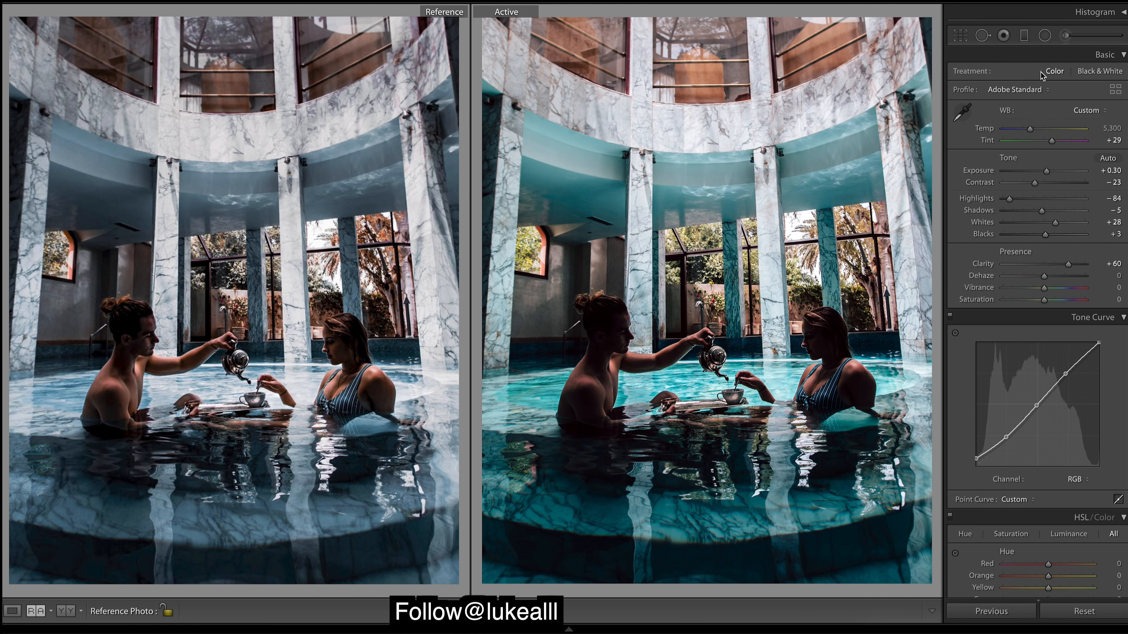
{"action": "left_click", "coordinate": [1024, 35]}
{"action": "left_click_drag", "start_coordinate": [712, 250], "coordinate": [705, 452]}
{"action": "left_click_drag", "start_coordinate": [753, 353], "coordinate": [699, 288]}
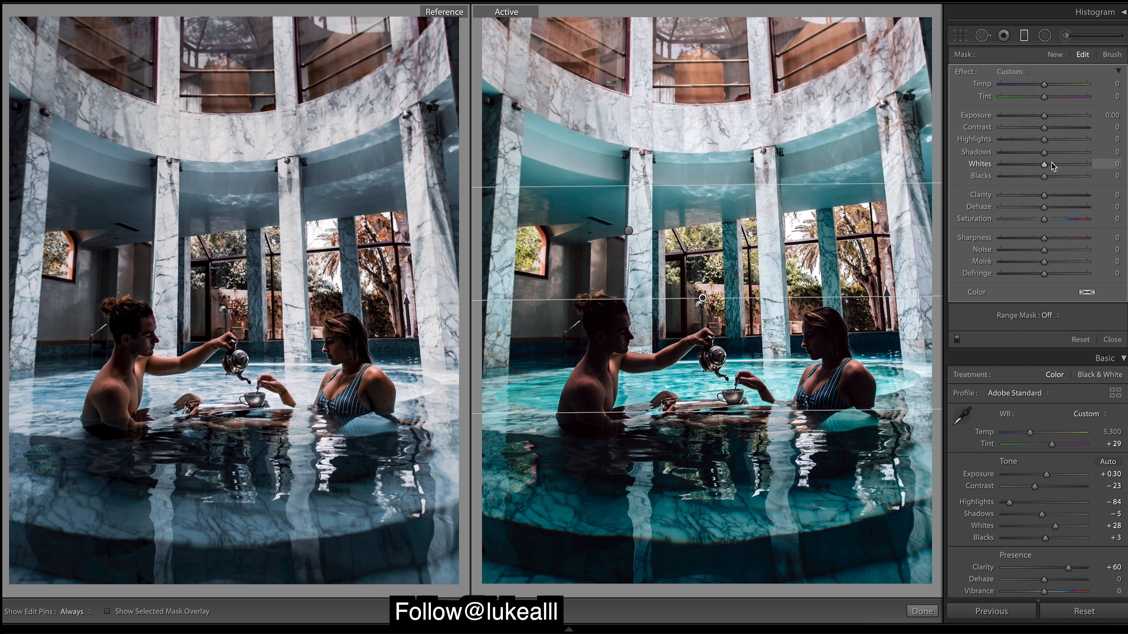
{"action": "left_click_drag", "start_coordinate": [1044, 175], "coordinate": [1049, 178]}
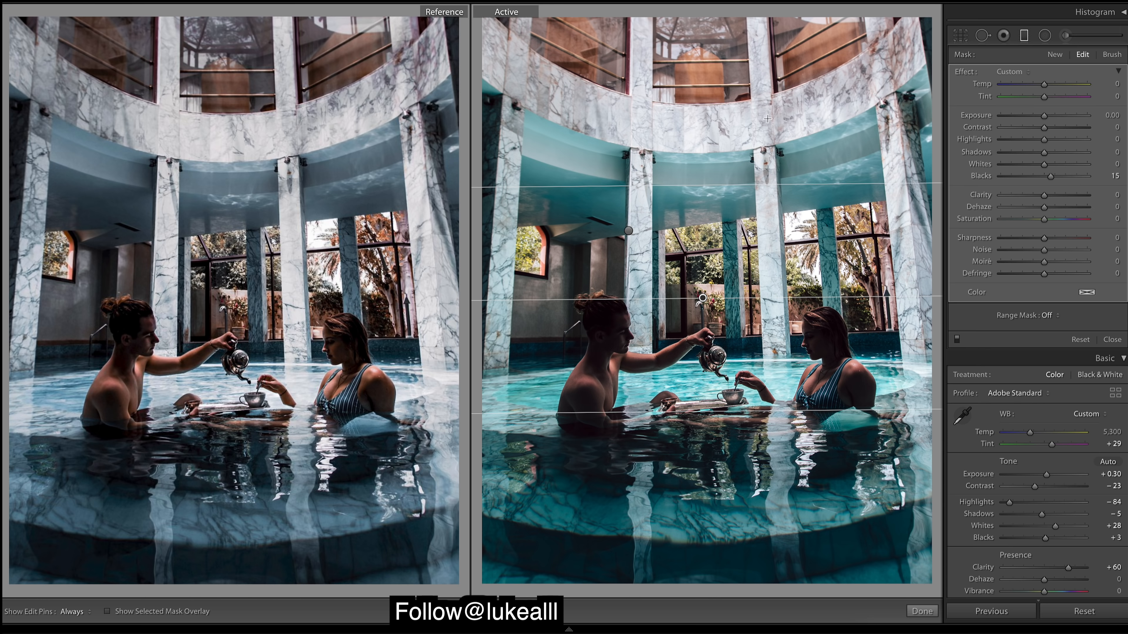
Step: Lower the Exposure of the diagonal graduated filter to about −0.47 and finish editing the filters
{"action": "left_click", "coordinate": [628, 230]}
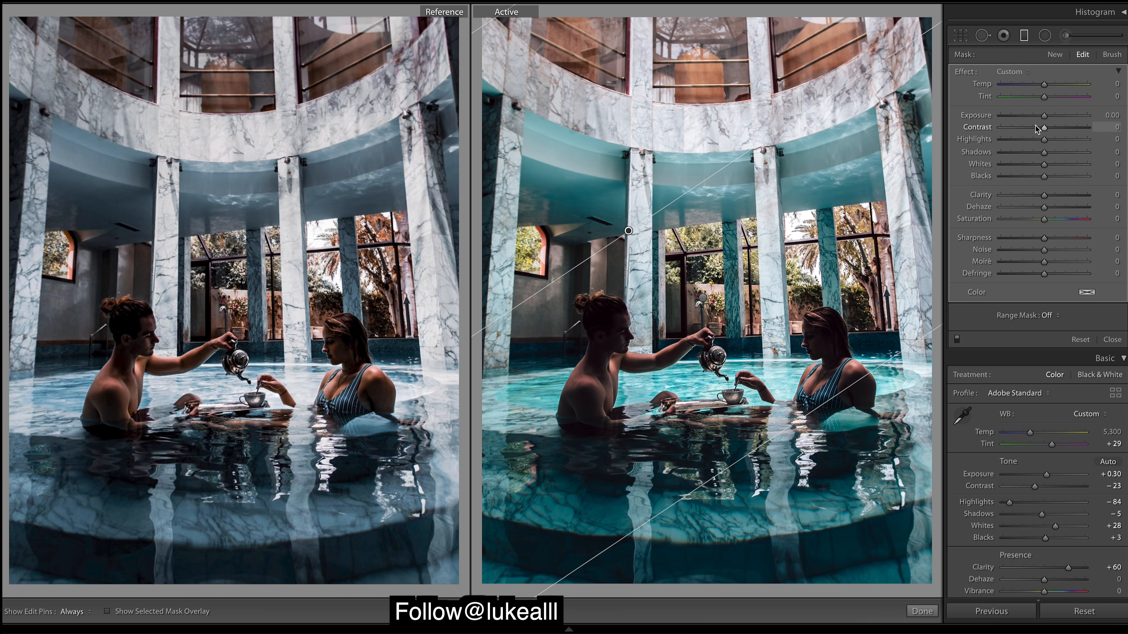
{"action": "left_click_drag", "start_coordinate": [1043, 117], "coordinate": [1037, 118]}
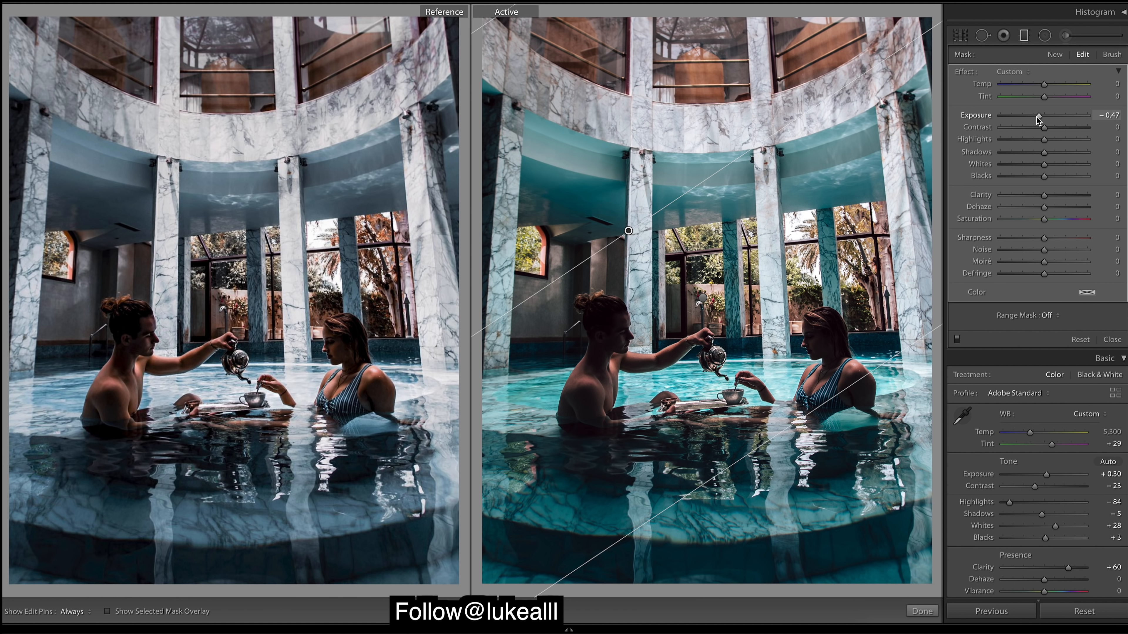
{"action": "left_click_drag", "start_coordinate": [1037, 117], "coordinate": [1036, 116]}
{"action": "left_click_drag", "start_coordinate": [1037, 116], "coordinate": [1036, 116]}
{"action": "left_click", "coordinate": [923, 612]}
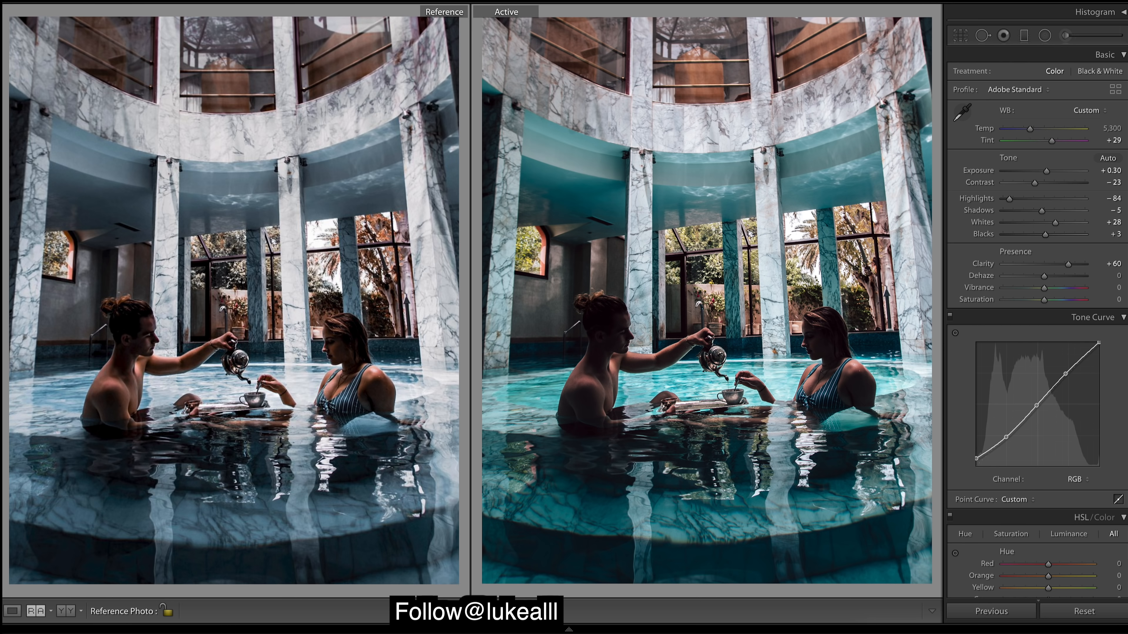
Step: Paint an Adjustment Brush mask over the man and woman, set the brush to Erase, and hide the mask overlay
{"action": "scroll", "coordinate": [1037, 324], "scroll_direction": "down", "scroll_amount": 15}
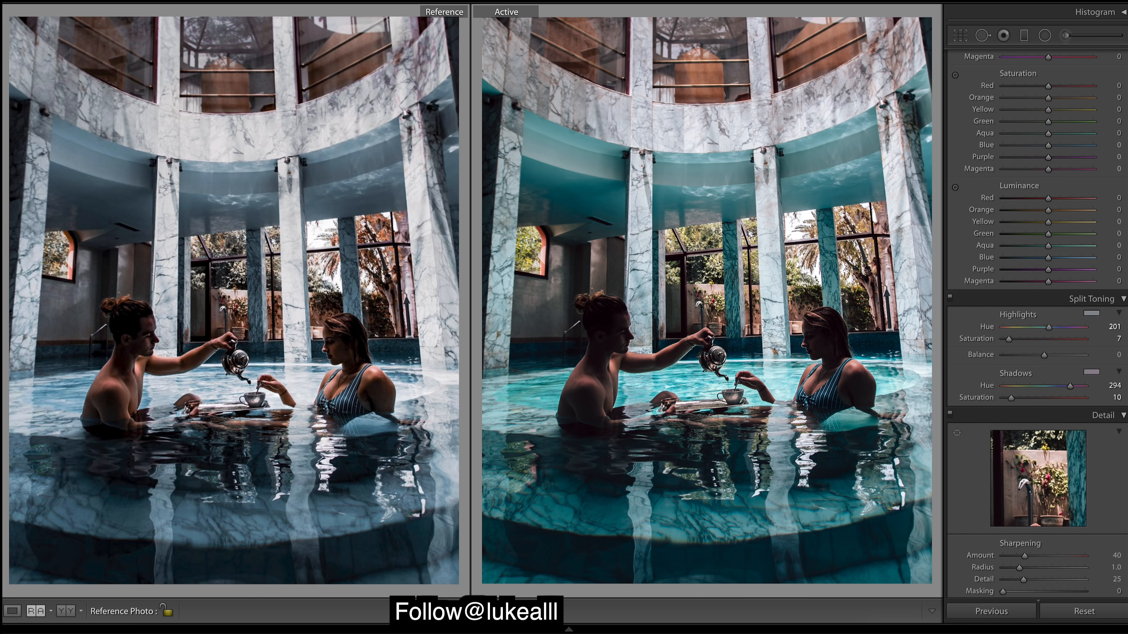
{"action": "scroll", "coordinate": [1037, 325], "scroll_direction": "down", "scroll_amount": 3}
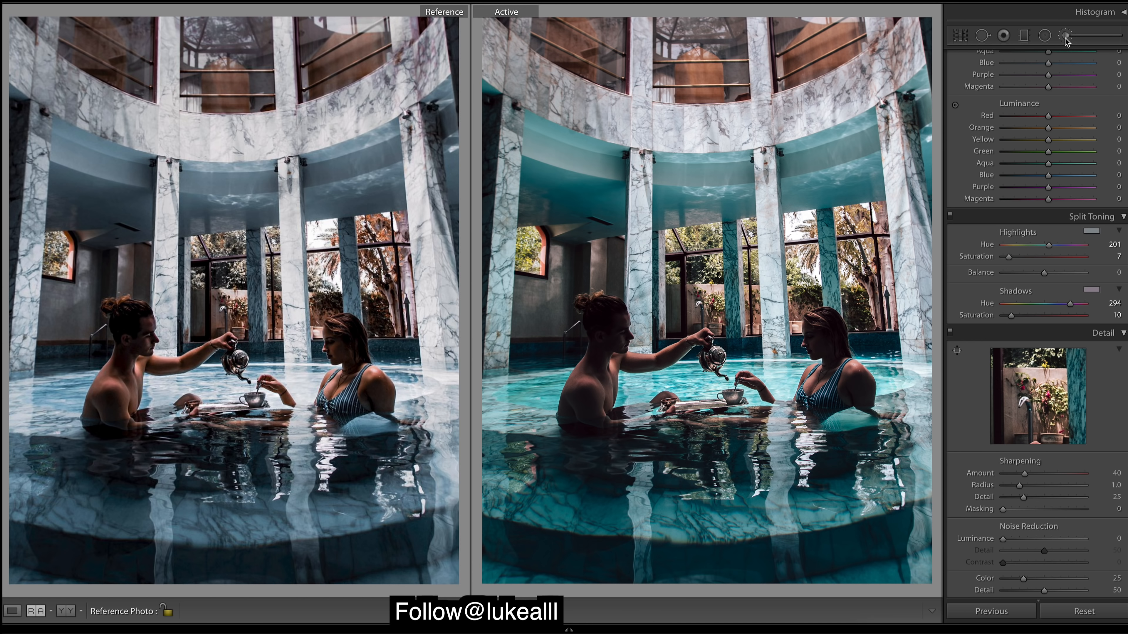
{"action": "key", "text": "k"}
{"action": "key", "text": "h"}
{"action": "mouse_move", "coordinate": [867, 395]}
{"action": "left_mouse_down"}
{"action": "mouse_move", "coordinate": [853, 372]}
{"action": "mouse_move", "coordinate": [842, 387]}
{"action": "mouse_move", "coordinate": [855, 397]}
{"action": "mouse_move", "coordinate": [852, 382]}
{"action": "mouse_move", "coordinate": [829, 376]}
{"action": "mouse_move", "coordinate": [834, 345]}
{"action": "mouse_move", "coordinate": [819, 326]}
{"action": "mouse_move", "coordinate": [811, 338]}
{"action": "mouse_move", "coordinate": [833, 381]}
{"action": "mouse_move", "coordinate": [821, 388]}
{"action": "mouse_move", "coordinate": [811, 385]}
{"action": "mouse_move", "coordinate": [821, 378]}
{"action": "mouse_move", "coordinate": [730, 386]}
{"action": "mouse_move", "coordinate": [706, 341]}
{"action": "mouse_move", "coordinate": [654, 360]}
{"action": "mouse_move", "coordinate": [609, 353]}
{"action": "mouse_move", "coordinate": [609, 318]}
{"action": "mouse_move", "coordinate": [597, 322]}
{"action": "mouse_move", "coordinate": [601, 385]}
{"action": "left_mouse_up"}
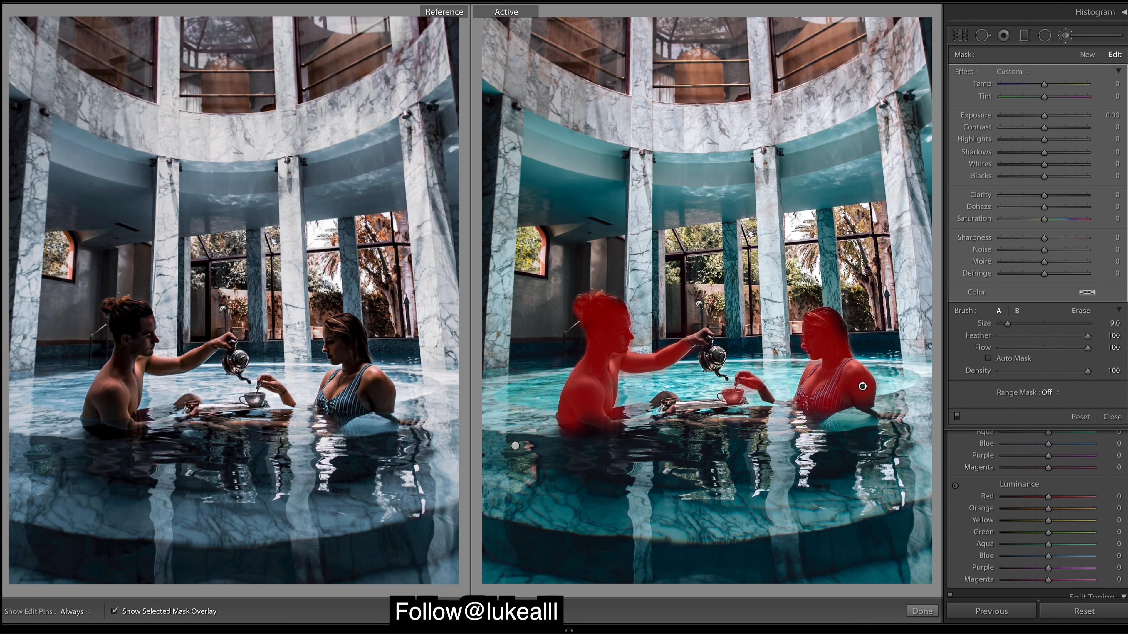
{"action": "left_click", "coordinate": [1082, 312]}
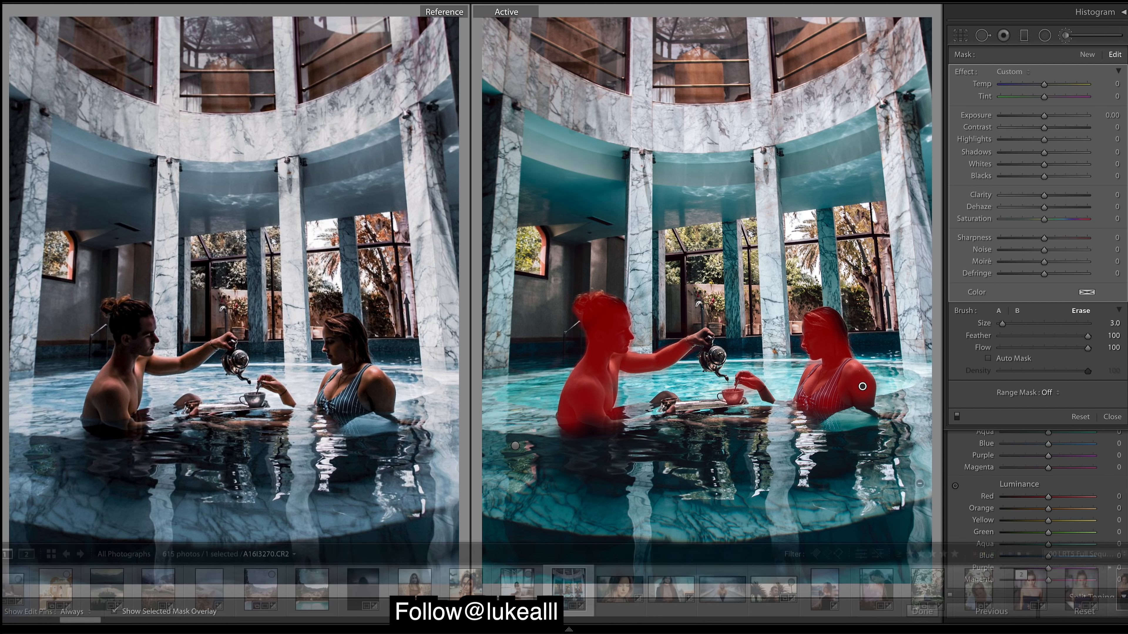
{"action": "left_click", "coordinate": [115, 612]}
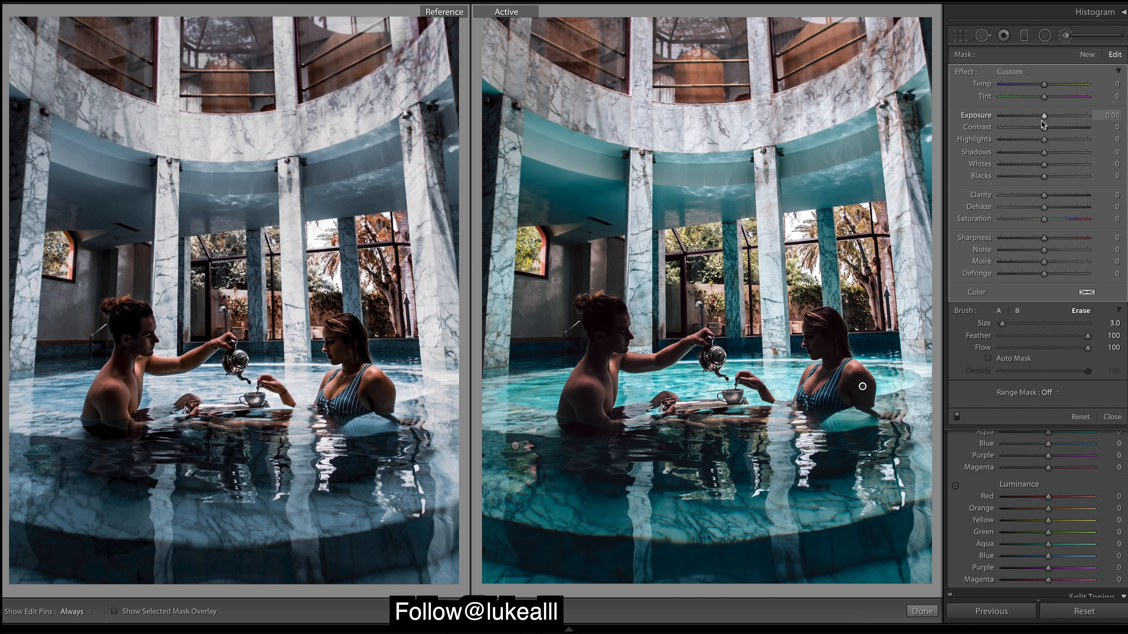
Step: Brighten the masked couple with Exposure 0.32, Contrast 20 and Highlights 15
{"action": "left_click_drag", "start_coordinate": [1045, 115], "coordinate": [1048, 114]}
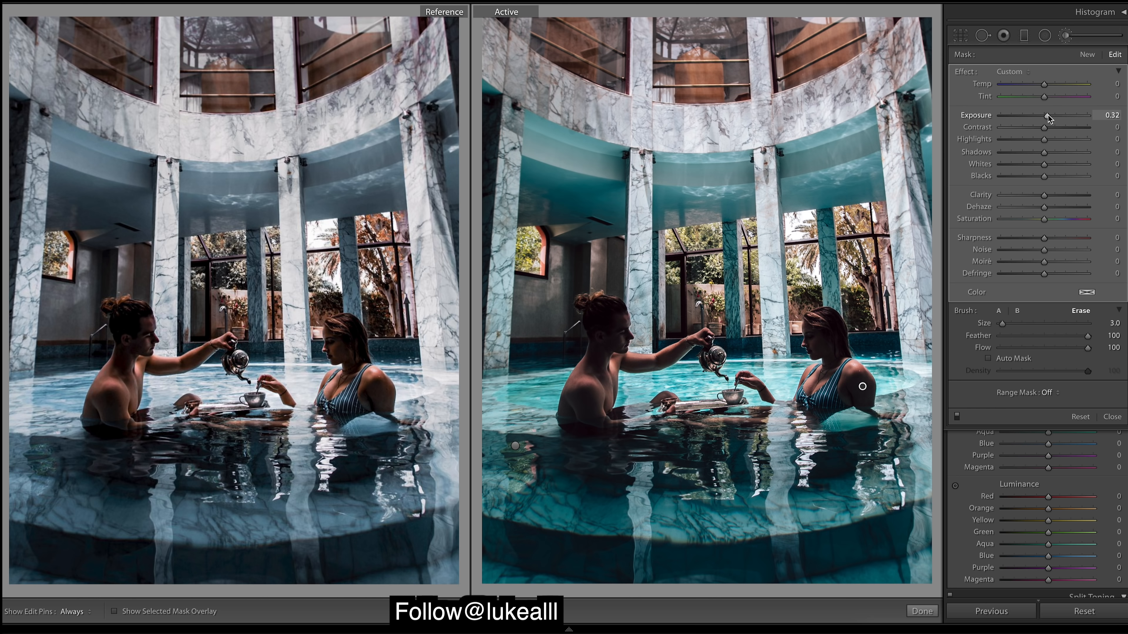
{"action": "left_click_drag", "start_coordinate": [1047, 115], "coordinate": [1047, 116]}
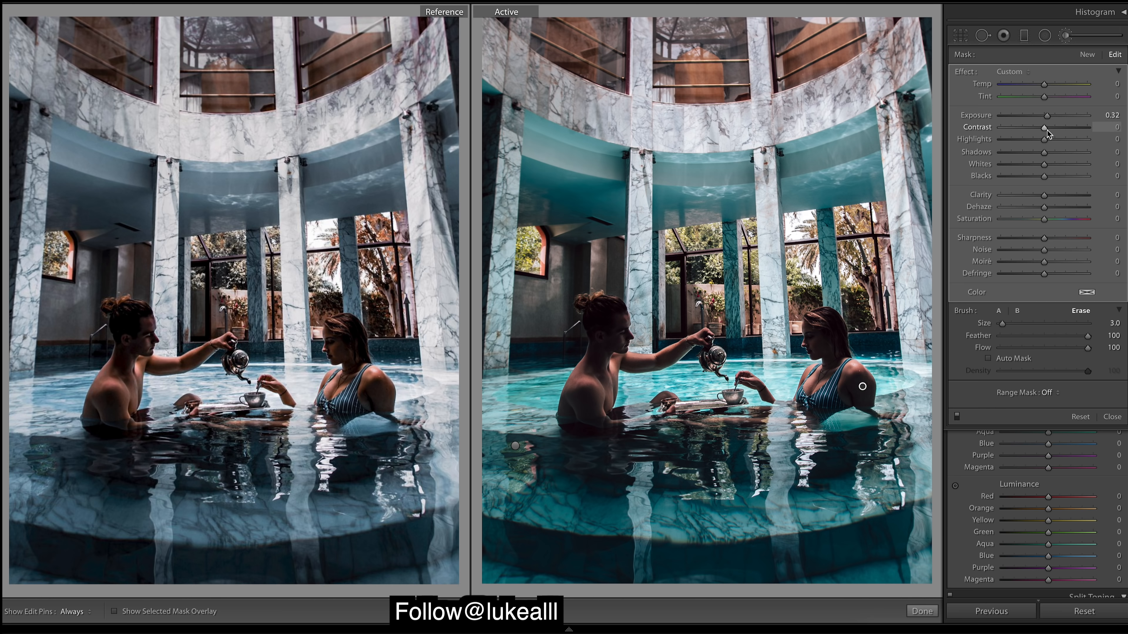
{"action": "left_click_drag", "start_coordinate": [1048, 130], "coordinate": [1051, 130]}
Step: Set the couple's brush mask to Shadows 65, Whites about 17 and Blacks −12, and finish the brush edit
{"action": "left_click_drag", "start_coordinate": [1057, 152], "coordinate": [1063, 153]}
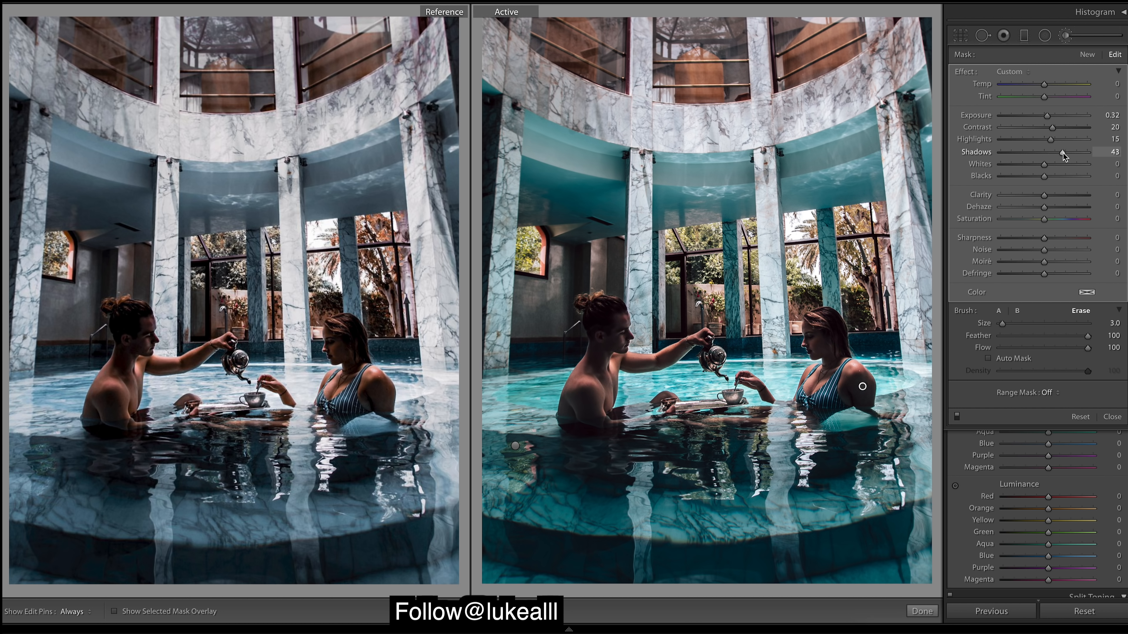
{"action": "left_click_drag", "start_coordinate": [1067, 155], "coordinate": [1051, 165]}
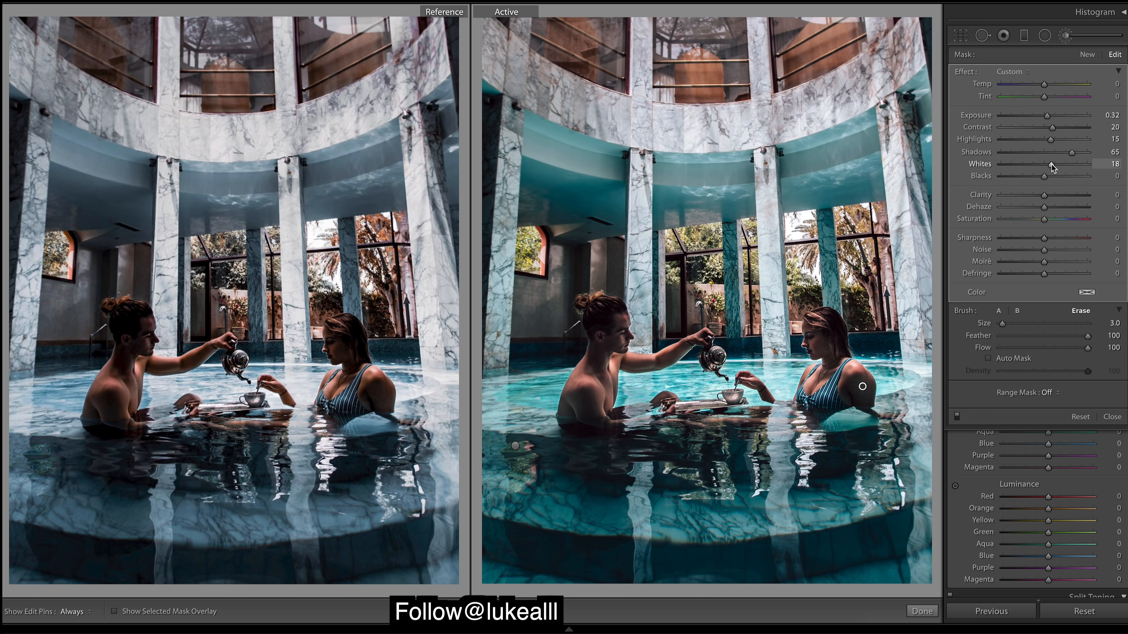
{"action": "left_click_drag", "start_coordinate": [1051, 165], "coordinate": [1038, 177]}
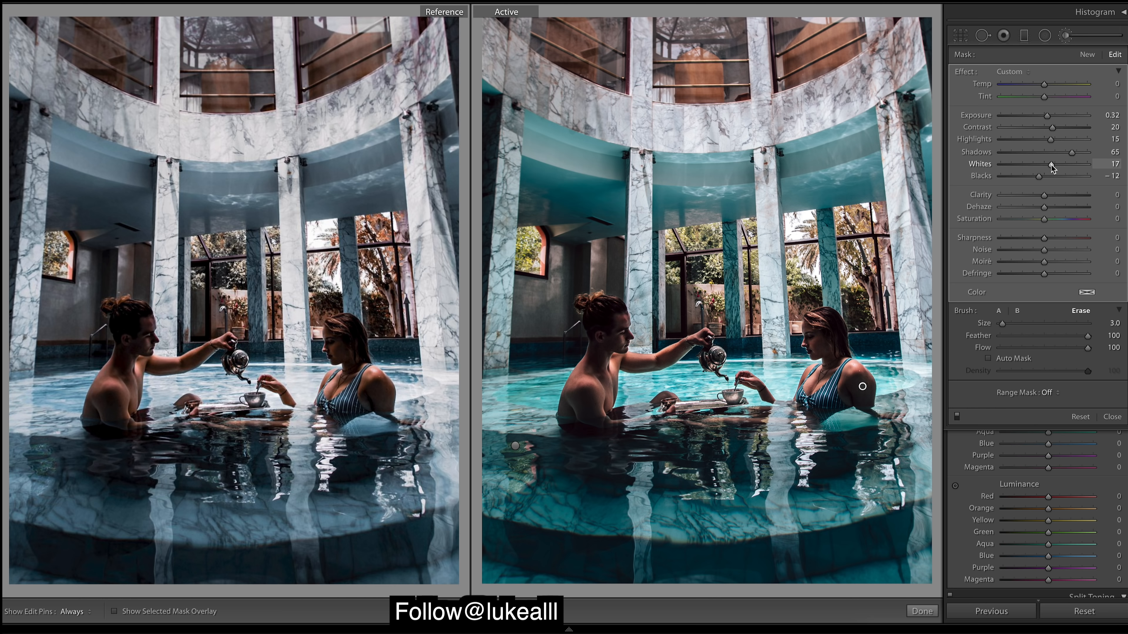
{"action": "left_click_drag", "start_coordinate": [1055, 168], "coordinate": [1058, 169]}
{"action": "left_click", "coordinate": [915, 609]}
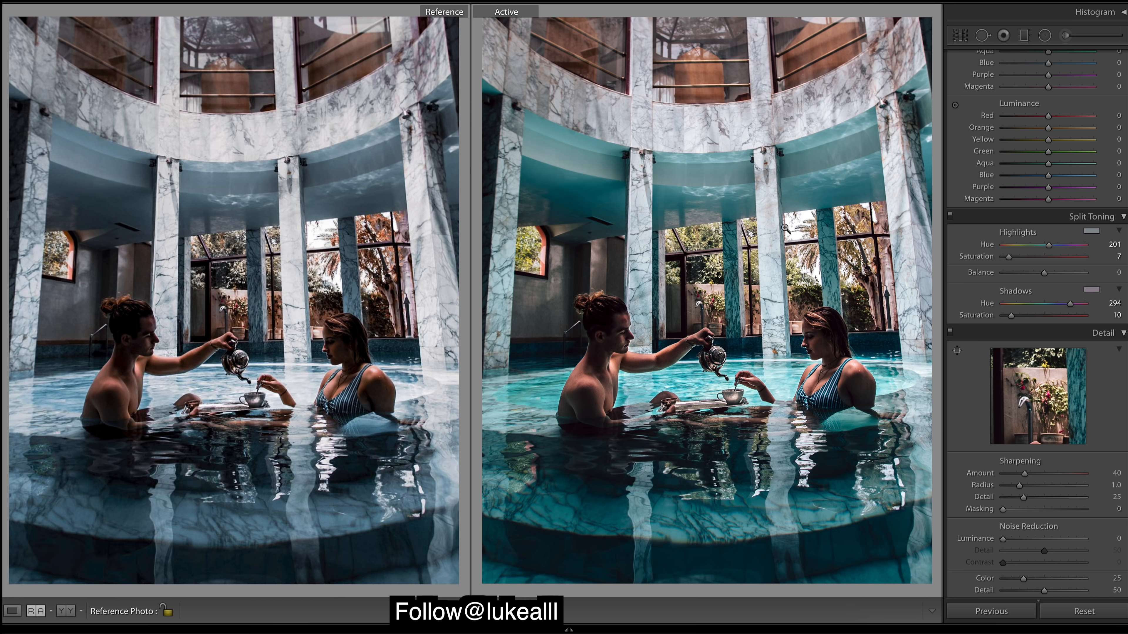
Step: Set the Orange luminance to −32 in the HSL adjustments
{"action": "left_click_drag", "start_coordinate": [1048, 128], "coordinate": [1026, 131]}
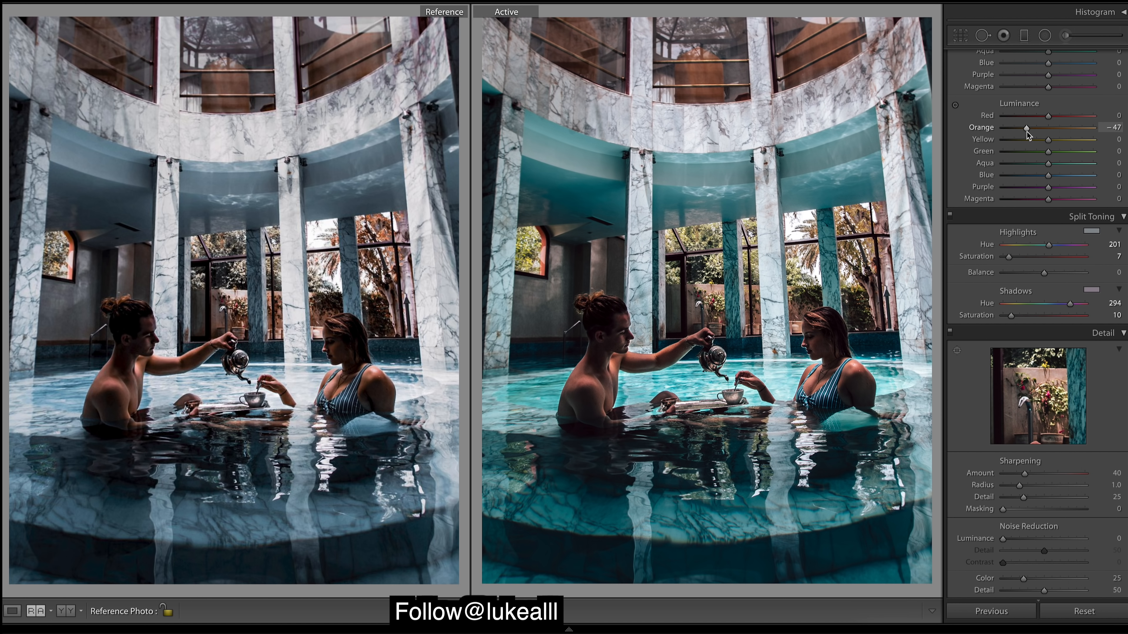
{"action": "left_click_drag", "start_coordinate": [1027, 131], "coordinate": [1033, 130]}
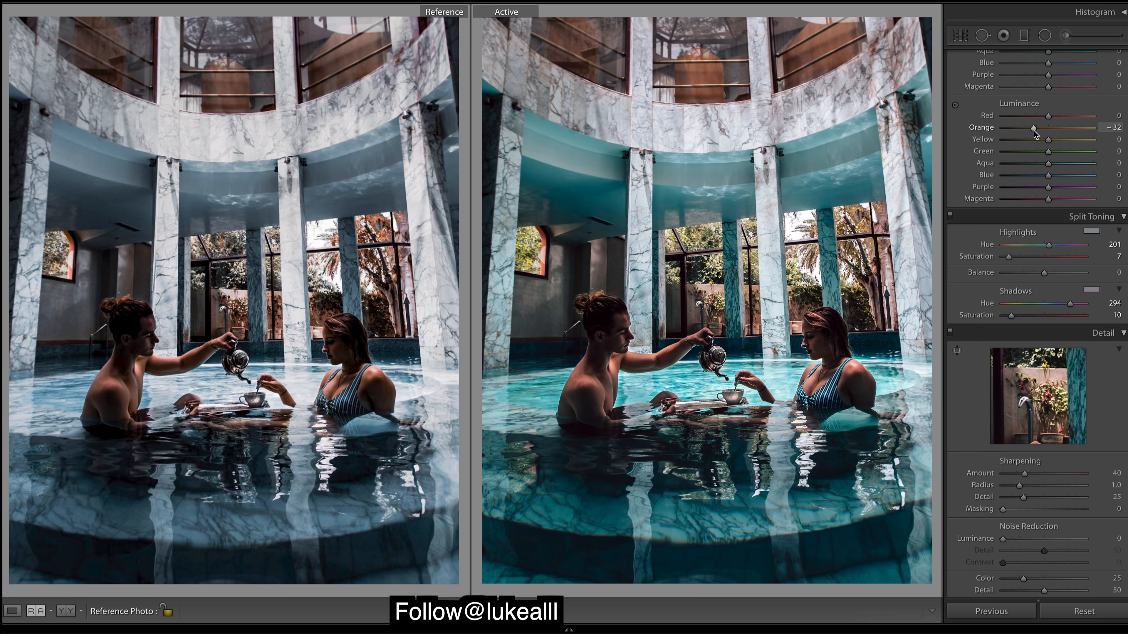
Step: Set the Red luminance to −20 in the HSL adjustments
{"action": "left_click", "coordinate": [1034, 115]}
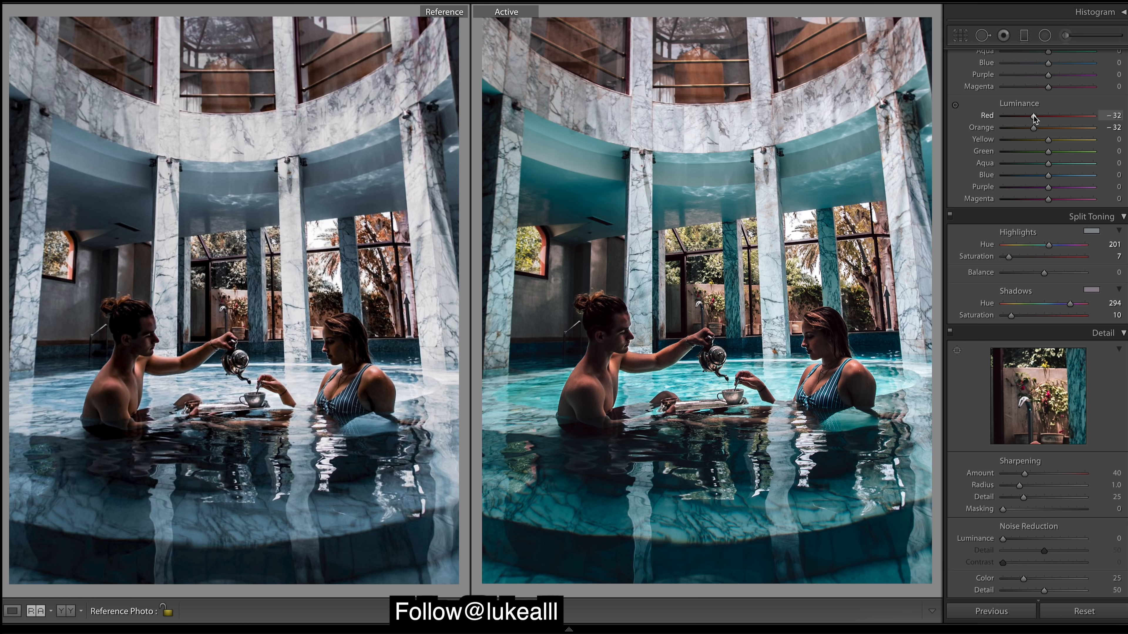
{"action": "left_click_drag", "start_coordinate": [1037, 118], "coordinate": [1042, 121]}
{"action": "left_click_drag", "start_coordinate": [1041, 119], "coordinate": [1041, 119]}
{"action": "scroll", "coordinate": [1037, 163], "scroll_direction": "up", "scroll_amount": 5}
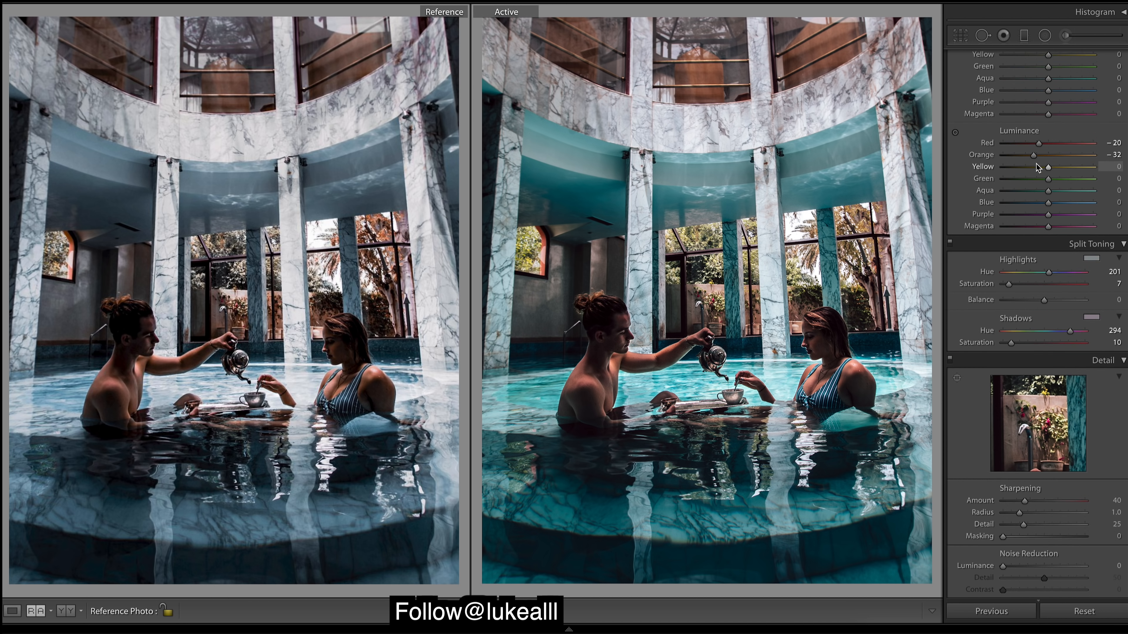
{"action": "scroll", "coordinate": [1048, 182], "scroll_direction": "up", "scroll_amount": 1}
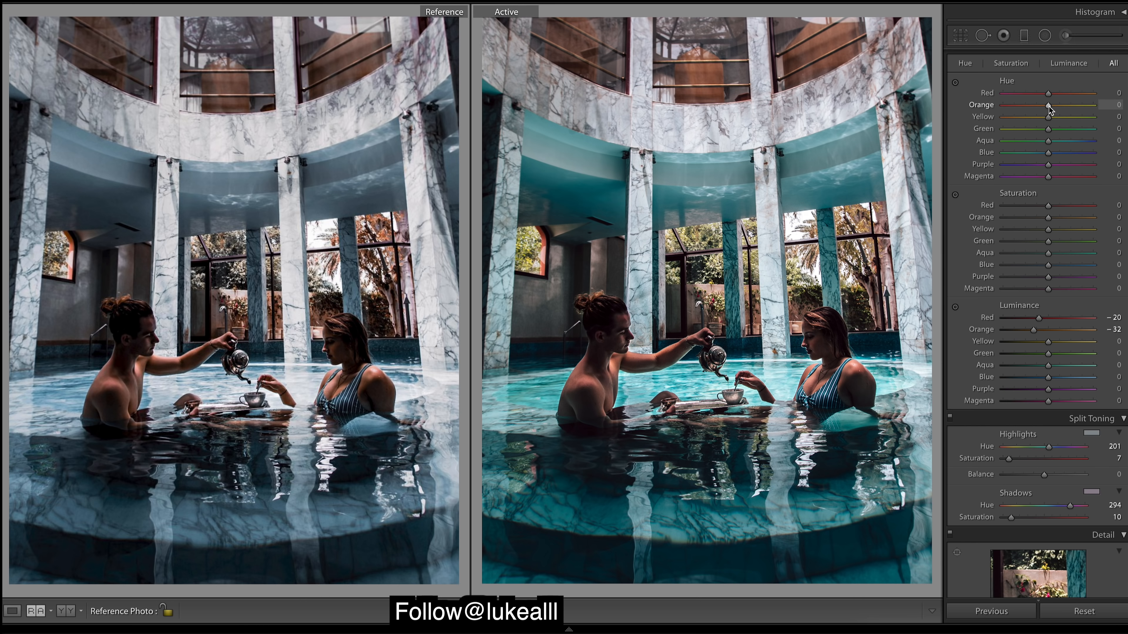
Step: Set the hue of Orange to −5 and of Red to +23
{"action": "mouse_move", "coordinate": [1048, 106]}
{"action": "left_mouse_down"}
{"action": "mouse_move", "coordinate": [1050, 95]}
{"action": "mouse_move", "coordinate": [1074, 97]}
{"action": "mouse_move", "coordinate": [1048, 99]}
{"action": "mouse_move", "coordinate": [1063, 98]}
{"action": "left_mouse_up"}
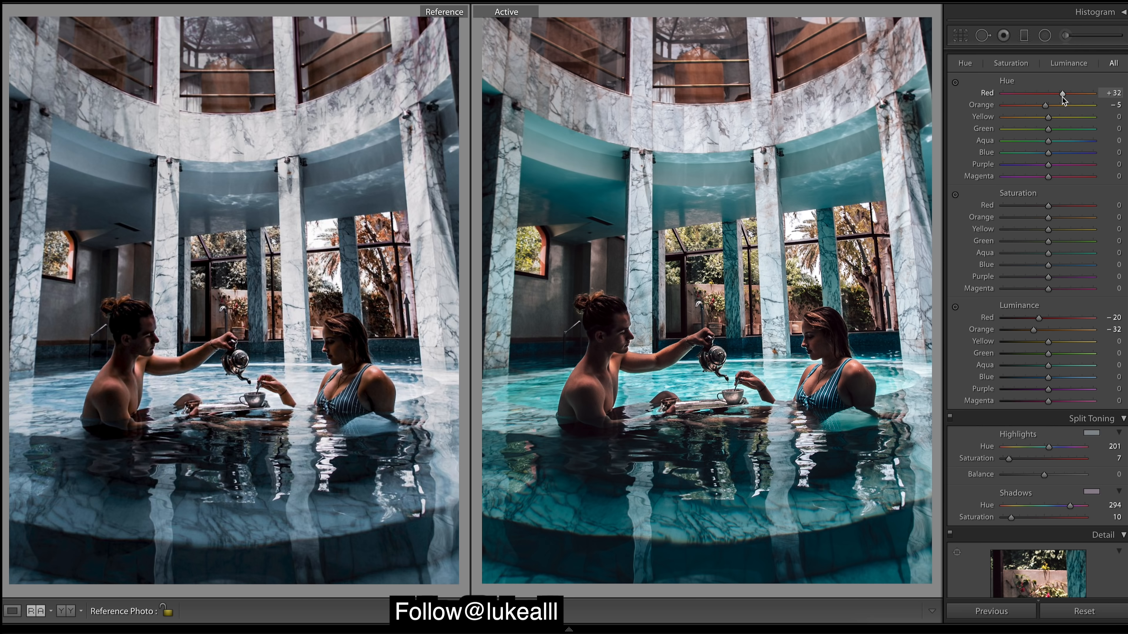
{"action": "left_click_drag", "start_coordinate": [1063, 100], "coordinate": [1059, 98]}
{"action": "left_click_drag", "start_coordinate": [1060, 101], "coordinate": [1059, 100]}
{"action": "left_click_drag", "start_coordinate": [1043, 120], "coordinate": [1019, 115]}
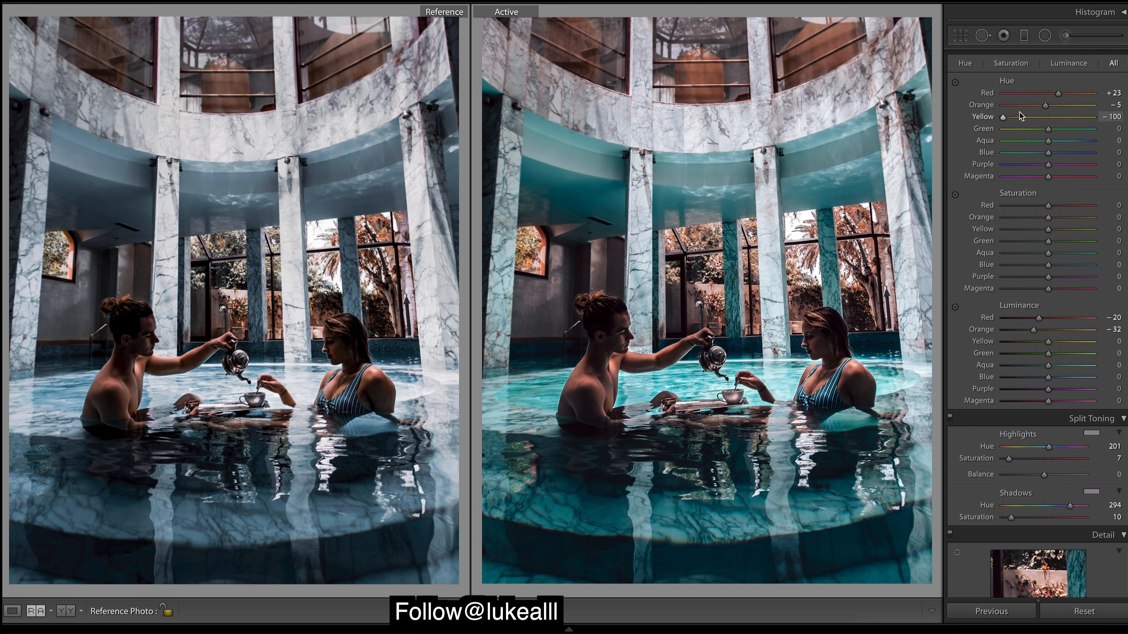
{"action": "double_click", "coordinate": [1003, 118]}
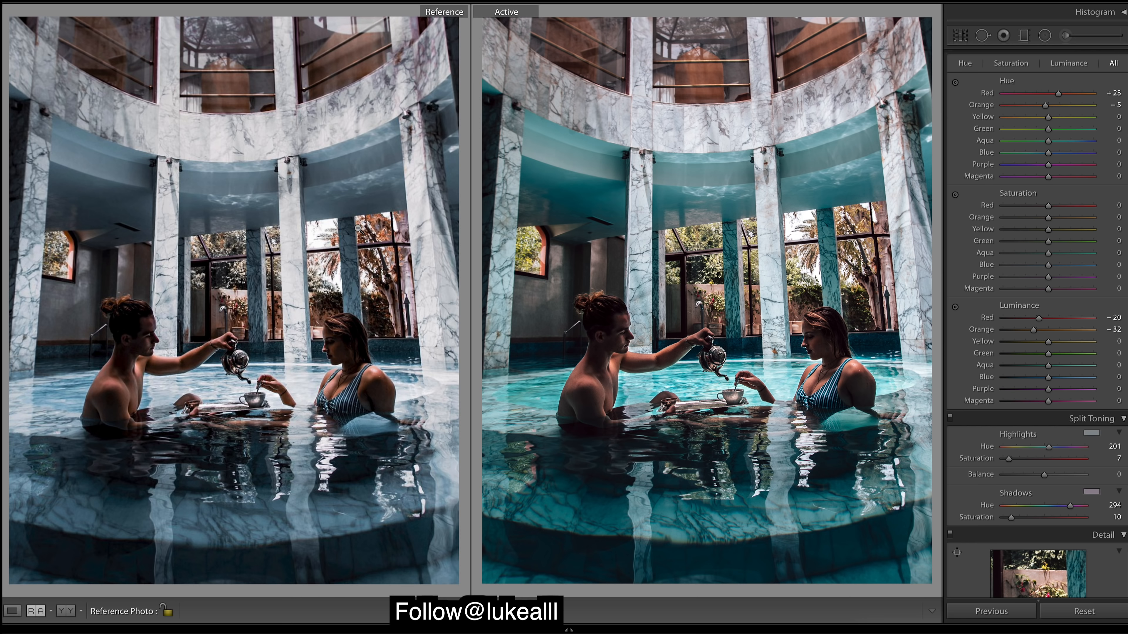
{"action": "left_click", "coordinate": [1025, 106]}
{"action": "key", "text": "ctrl+z"}
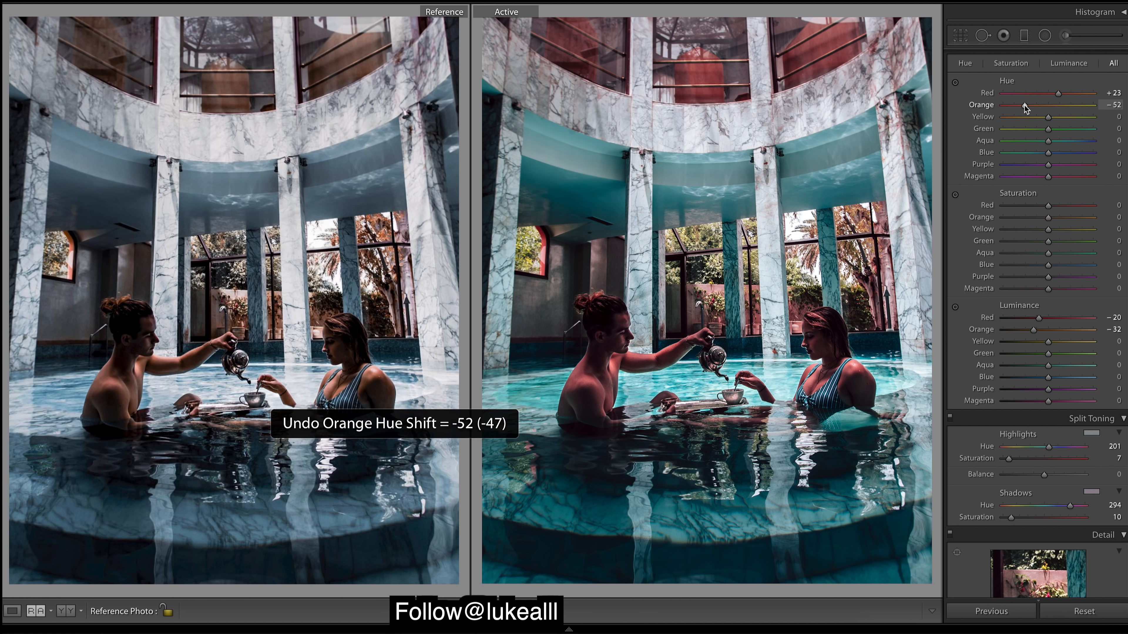
Step: Shift the Yellow hue to −70 to turn the foliage more orange
{"action": "left_click", "coordinate": [1025, 118]}
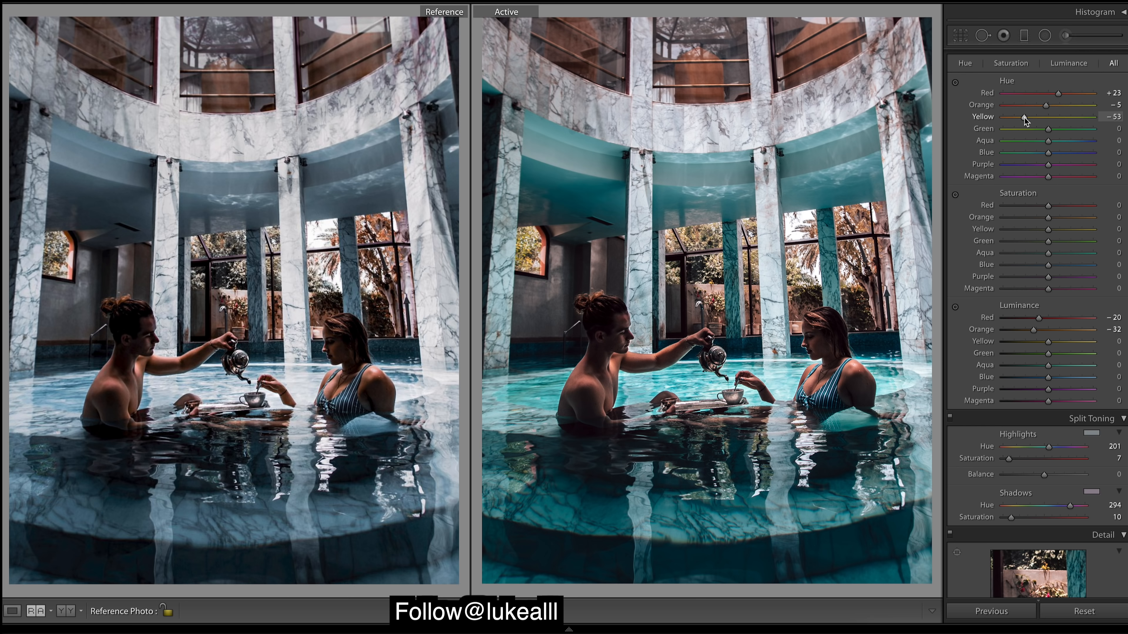
{"action": "left_click_drag", "start_coordinate": [1025, 118], "coordinate": [1017, 119]}
{"action": "left_click_drag", "start_coordinate": [1017, 119], "coordinate": [946, 146]}
{"action": "key", "text": "ctrl+z"}
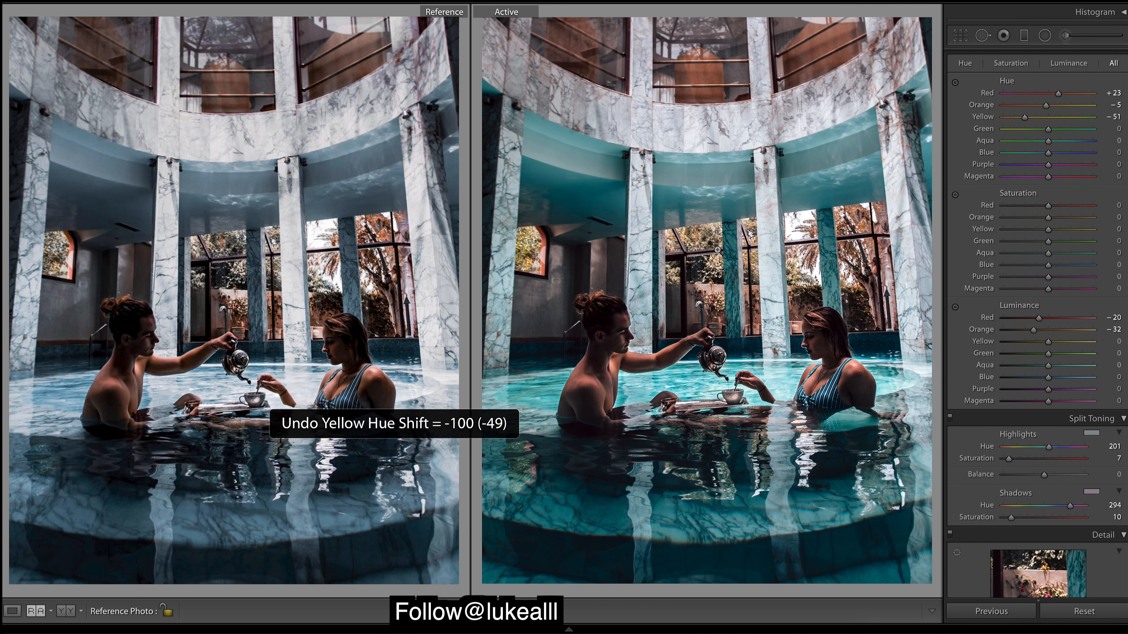
{"action": "left_click_drag", "start_coordinate": [1027, 119], "coordinate": [1019, 119]}
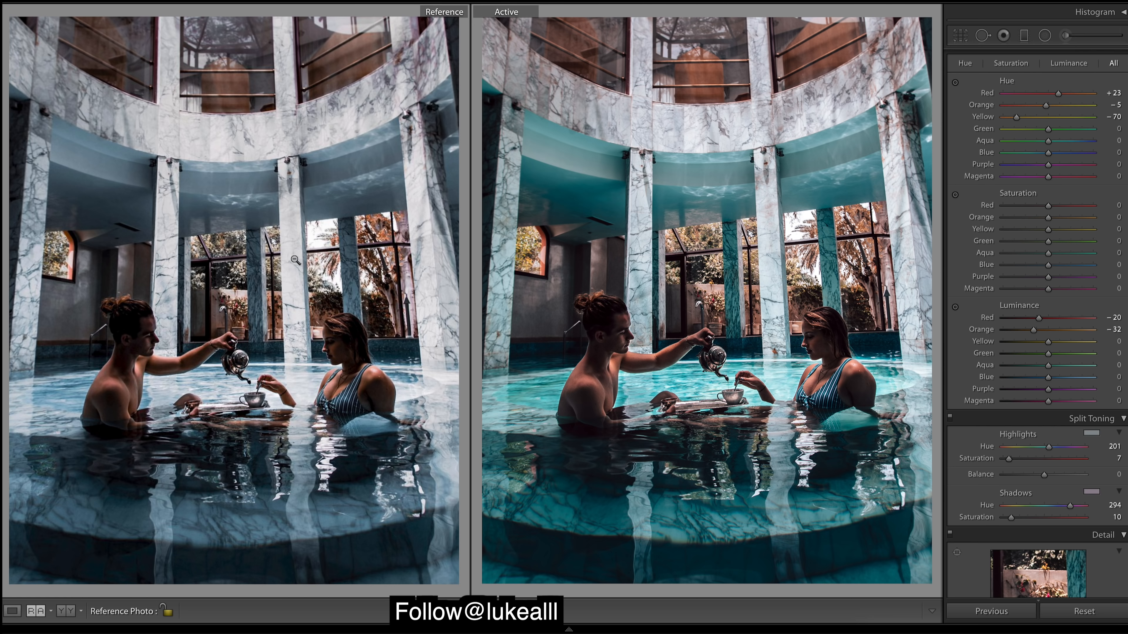
Step: Set the hue of Green to +30, Aqua to +79 and Blue to −12
{"action": "left_click", "coordinate": [1065, 129]}
{"action": "left_click_drag", "start_coordinate": [1064, 130], "coordinate": [964, 118]}
{"action": "key", "text": "ctrl+z"}
{"action": "left_click", "coordinate": [1075, 141]}
{"action": "left_click_drag", "start_coordinate": [1075, 141], "coordinate": [1084, 142]}
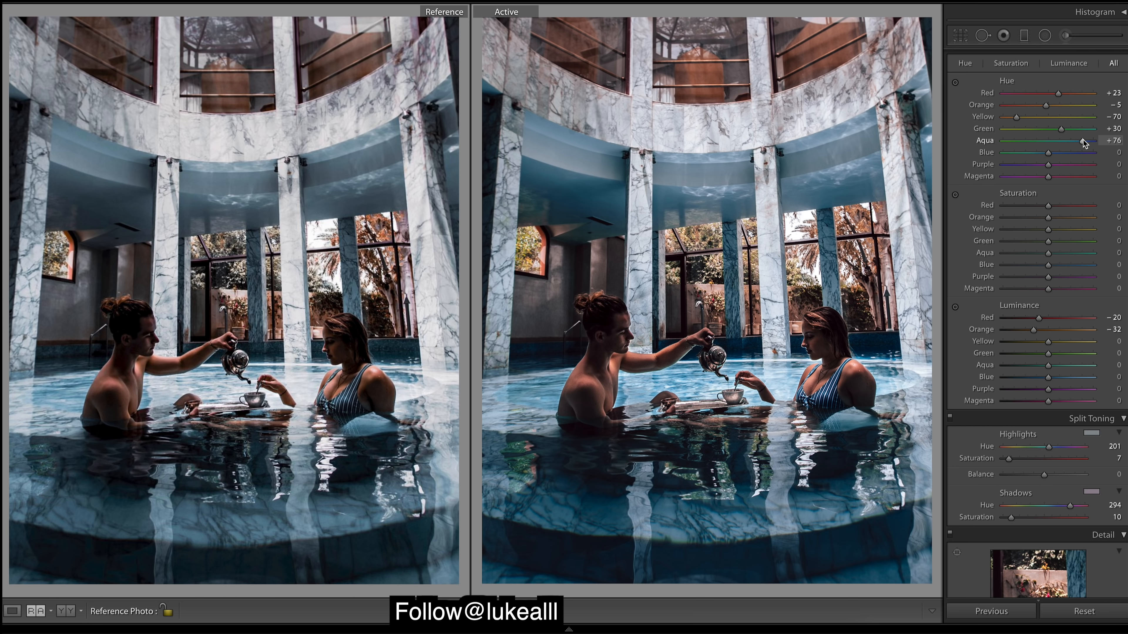
{"action": "left_click_drag", "start_coordinate": [1083, 143], "coordinate": [1085, 142]}
{"action": "left_click_drag", "start_coordinate": [1049, 154], "coordinate": [1043, 154]}
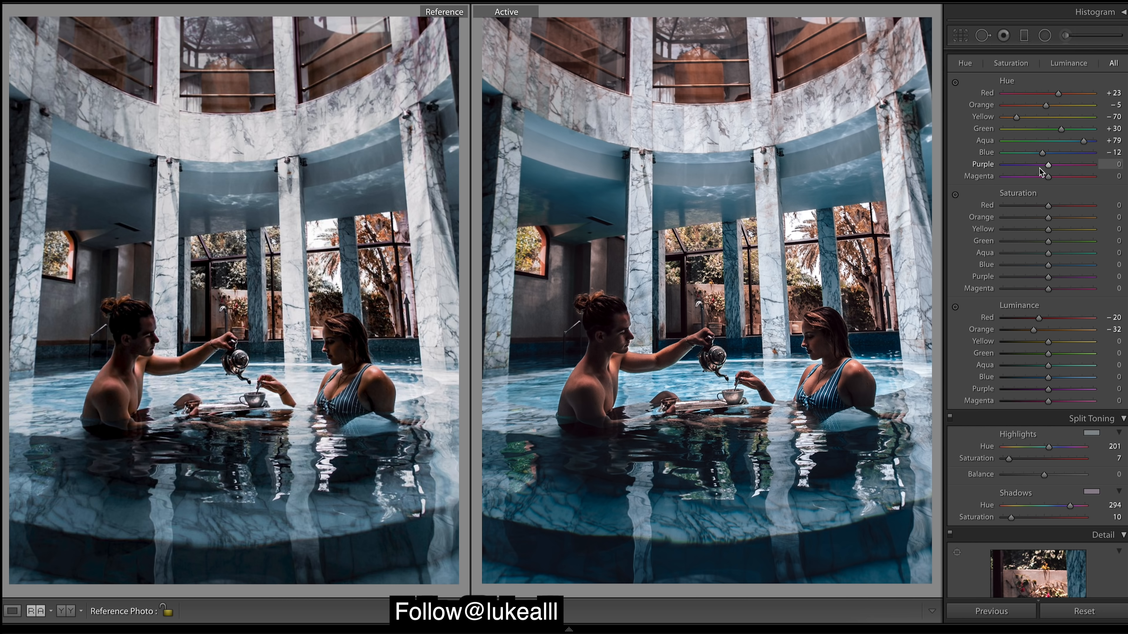
Step: Set saturation to −25 for Aqua and −66 for Blue, and luminance to +76 for Aqua and −54 for Blue
{"action": "mouse_move", "coordinate": [1048, 265]}
{"action": "left_mouse_down"}
{"action": "mouse_move", "coordinate": [1020, 265]}
{"action": "mouse_move", "coordinate": [1031, 253]}
{"action": "left_mouse_up"}
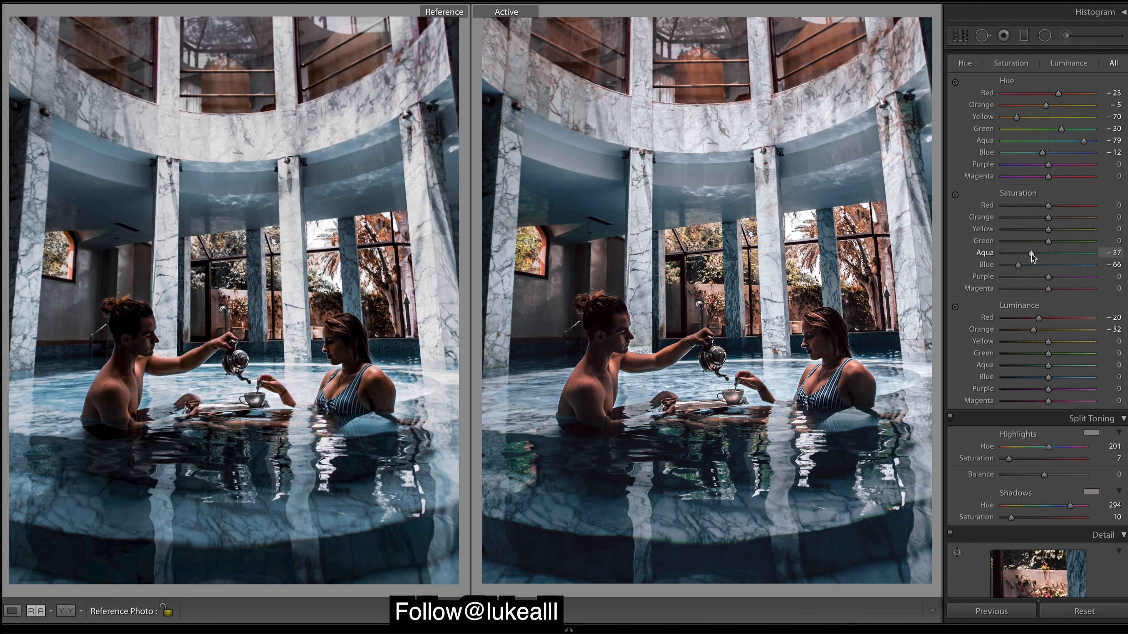
{"action": "left_click_drag", "start_coordinate": [1031, 255], "coordinate": [1037, 256]}
{"action": "left_click", "coordinate": [1031, 378]}
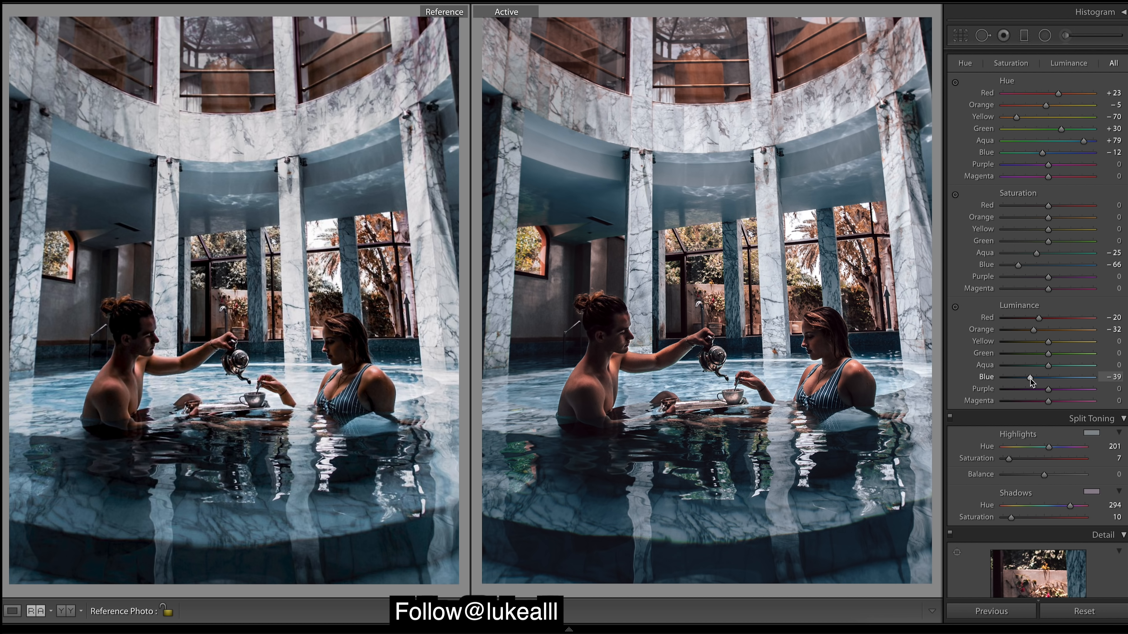
{"action": "left_click_drag", "start_coordinate": [1029, 378], "coordinate": [1024, 376]}
{"action": "left_click", "coordinate": [1080, 365]}
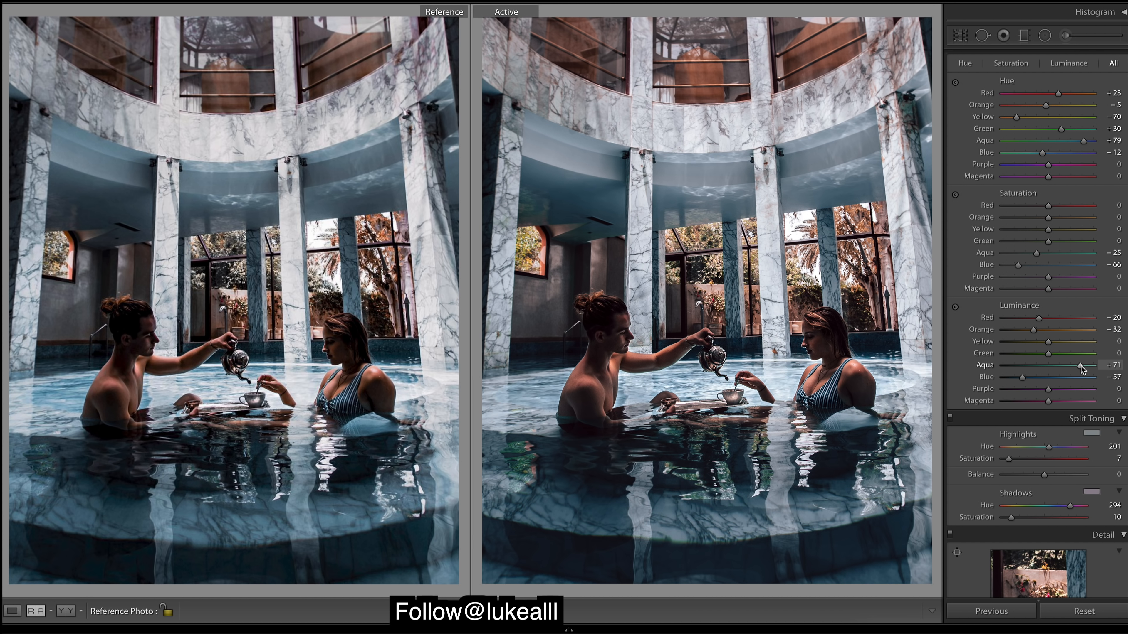
{"action": "left_click_drag", "start_coordinate": [1081, 366], "coordinate": [1082, 366]}
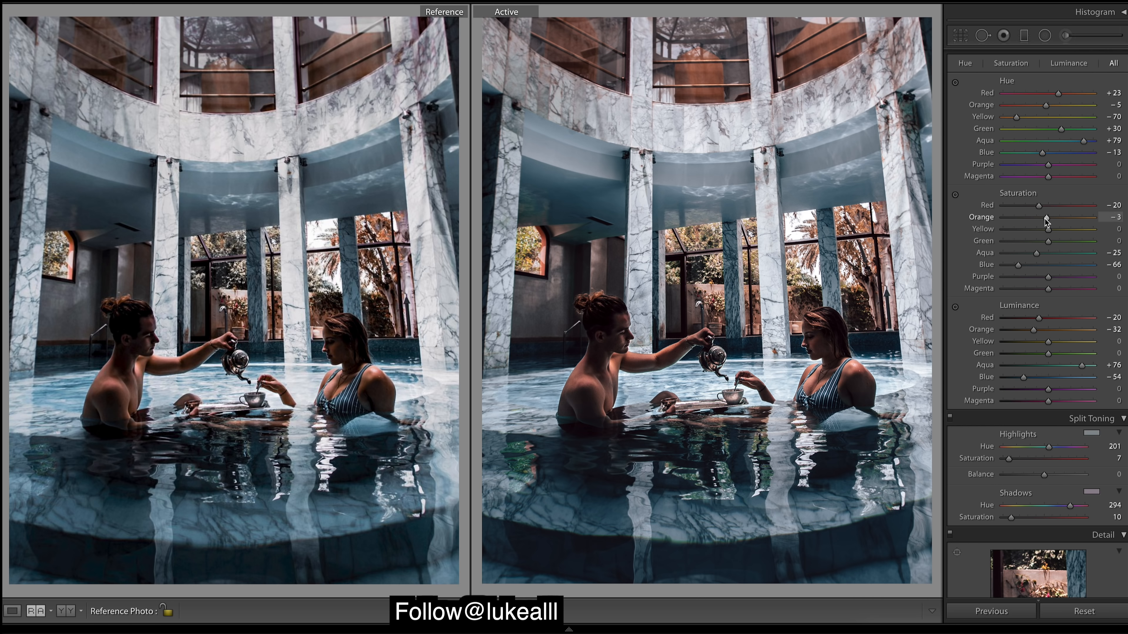
Step: Set saturation to −20 for Red, +10 for Orange and −50 for Yellow
{"action": "left_click_drag", "start_coordinate": [1045, 219], "coordinate": [1044, 219]}
{"action": "left_click_drag", "start_coordinate": [1038, 206], "coordinate": [1059, 221]}
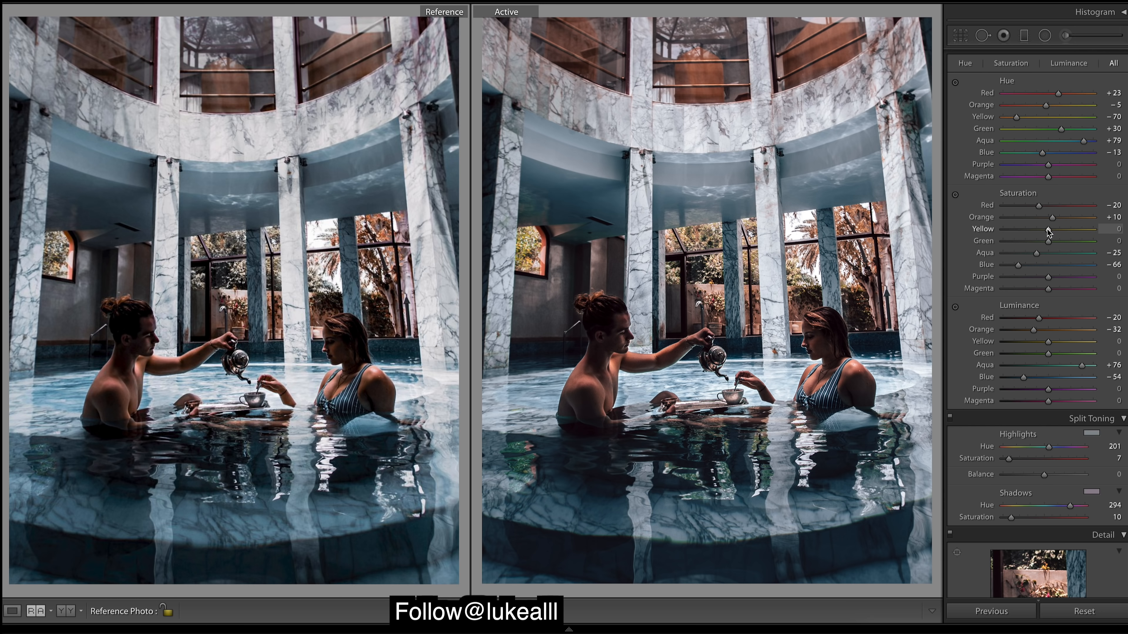
{"action": "left_click_drag", "start_coordinate": [1049, 233], "coordinate": [1005, 231]}
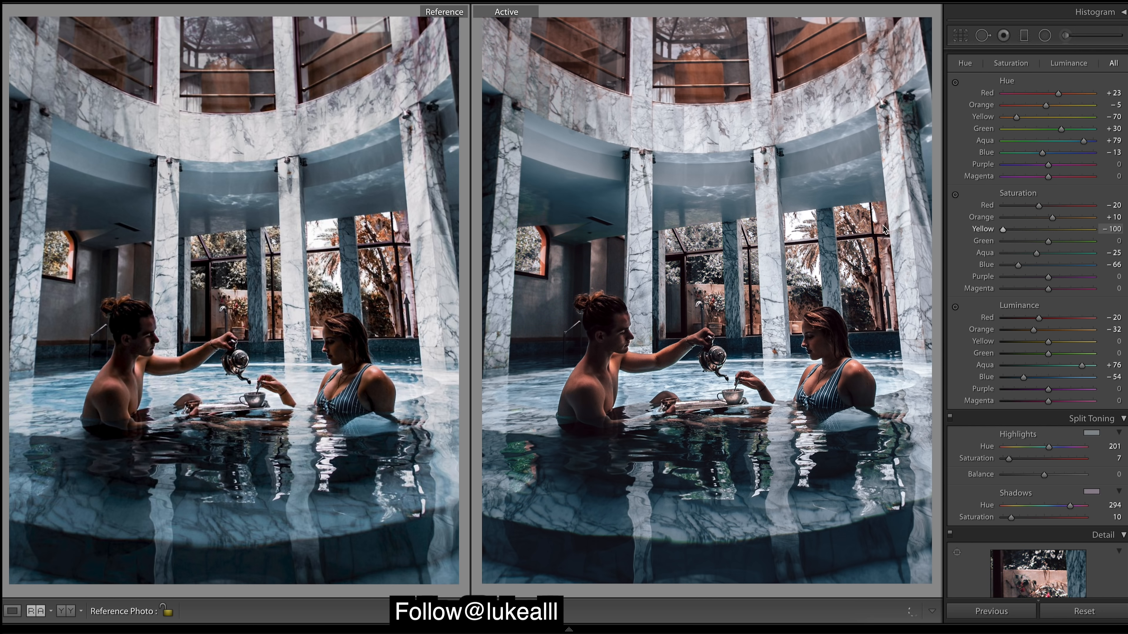
{"action": "double_click", "coordinate": [988, 229]}
{"action": "left_click_drag", "start_coordinate": [1021, 230], "coordinate": [1024, 233]}
Step: Set the Green saturation to +51
{"action": "left_click_drag", "start_coordinate": [1068, 243], "coordinate": [1082, 244]}
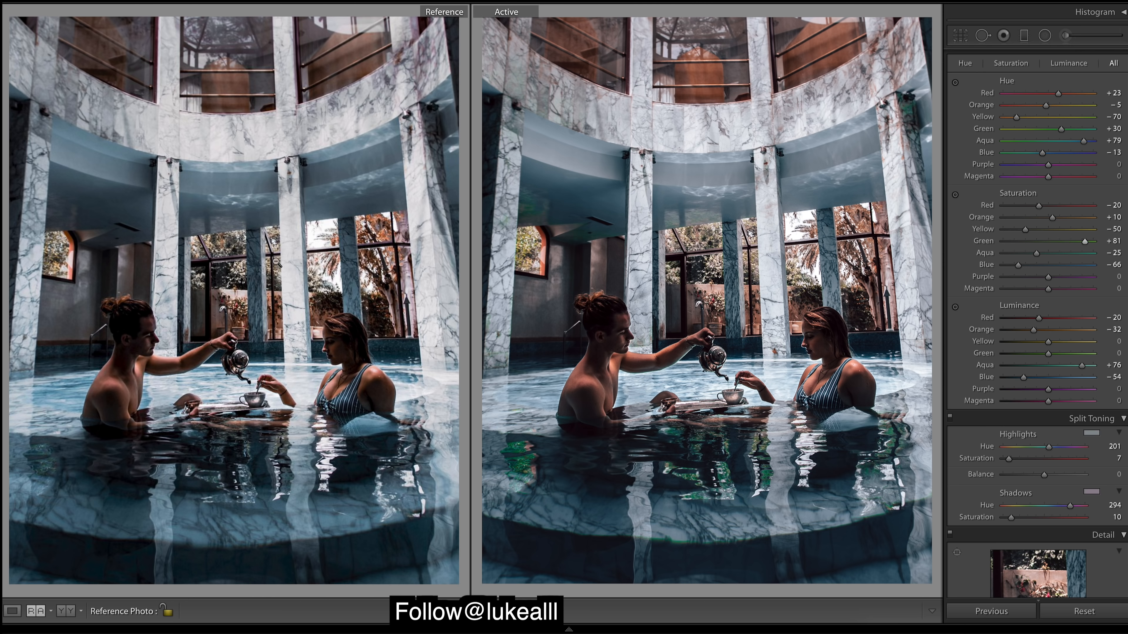
{"action": "left_click_drag", "start_coordinate": [1085, 244], "coordinate": [1065, 244]}
{"action": "left_click_drag", "start_coordinate": [1070, 241], "coordinate": [1024, 248]}
{"action": "left_click_drag", "start_coordinate": [1057, 247], "coordinate": [1056, 248]}
{"action": "left_click_drag", "start_coordinate": [1055, 247], "coordinate": [1041, 254]}
{"action": "key", "text": "ctrl+z"}
Step: Reduce saturation to −45 for Purple and −30 for Magenta
{"action": "left_click", "coordinate": [1030, 277]}
{"action": "left_click", "coordinate": [1031, 289]}
{"action": "left_click_drag", "start_coordinate": [1027, 281], "coordinate": [1033, 291]}
Step: Set luminance to +10 for Yellow, −20 for Green, +10 for Purple and +10 for Magenta
{"action": "left_click_drag", "start_coordinate": [1053, 343], "coordinate": [1076, 345]}
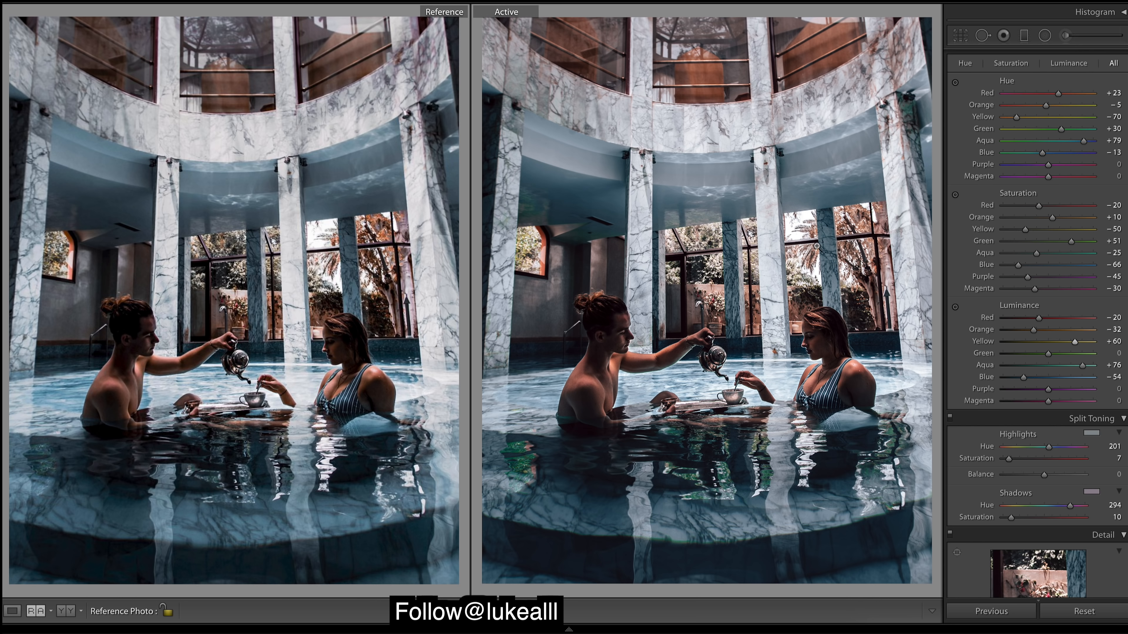
{"action": "left_click", "coordinate": [1050, 343]}
{"action": "left_click_drag", "start_coordinate": [1051, 345], "coordinate": [1054, 345]}
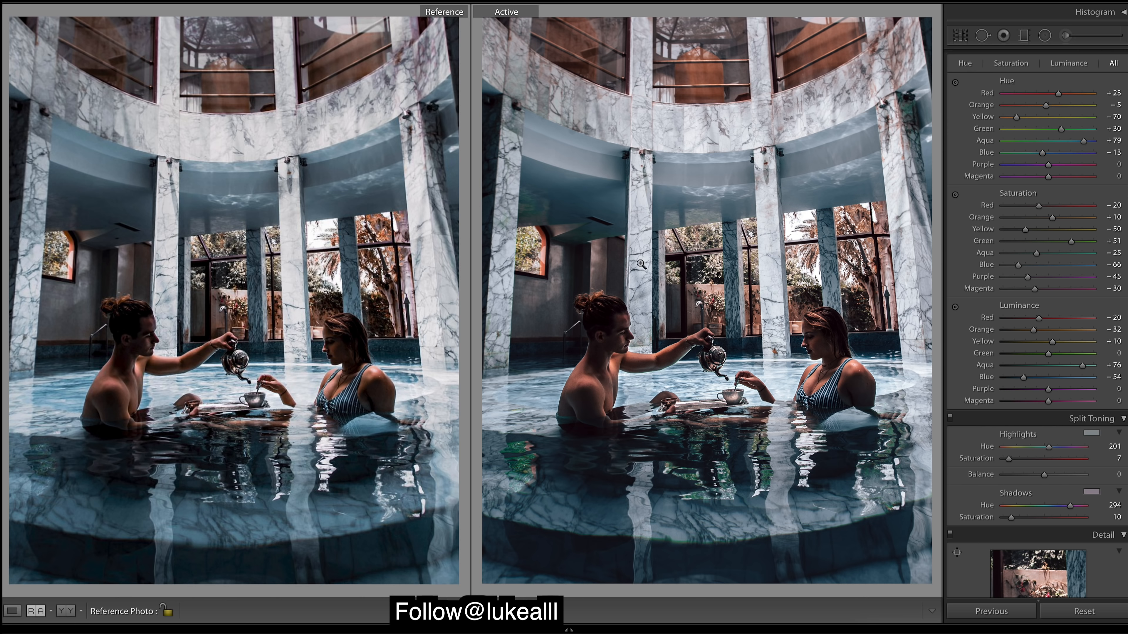
{"action": "mouse_move", "coordinate": [1048, 354]}
{"action": "left_mouse_down"}
{"action": "mouse_move", "coordinate": [869, 344]}
{"action": "mouse_move", "coordinate": [1048, 361]}
{"action": "mouse_move", "coordinate": [1039, 358]}
{"action": "left_mouse_up"}
{"action": "left_click_drag", "start_coordinate": [1049, 390], "coordinate": [1051, 403]}
{"action": "left_click_drag", "start_coordinate": [1051, 403], "coordinate": [1051, 403]}
Step: Place an inverted radial filter with Feather 0 over the upper balcony, set Saturation −30 and Shadows −80, and close it
{"action": "mouse_move", "coordinate": [1052, 2]}
{"action": "left_click", "coordinate": [1047, 37]}
{"action": "mouse_move", "coordinate": [560, 21]}
{"action": "left_mouse_down"}
{"action": "mouse_move", "coordinate": [860, 128]}
{"action": "mouse_move", "coordinate": [640, 30]}
{"action": "mouse_move", "coordinate": [727, 30]}
{"action": "left_mouse_up"}
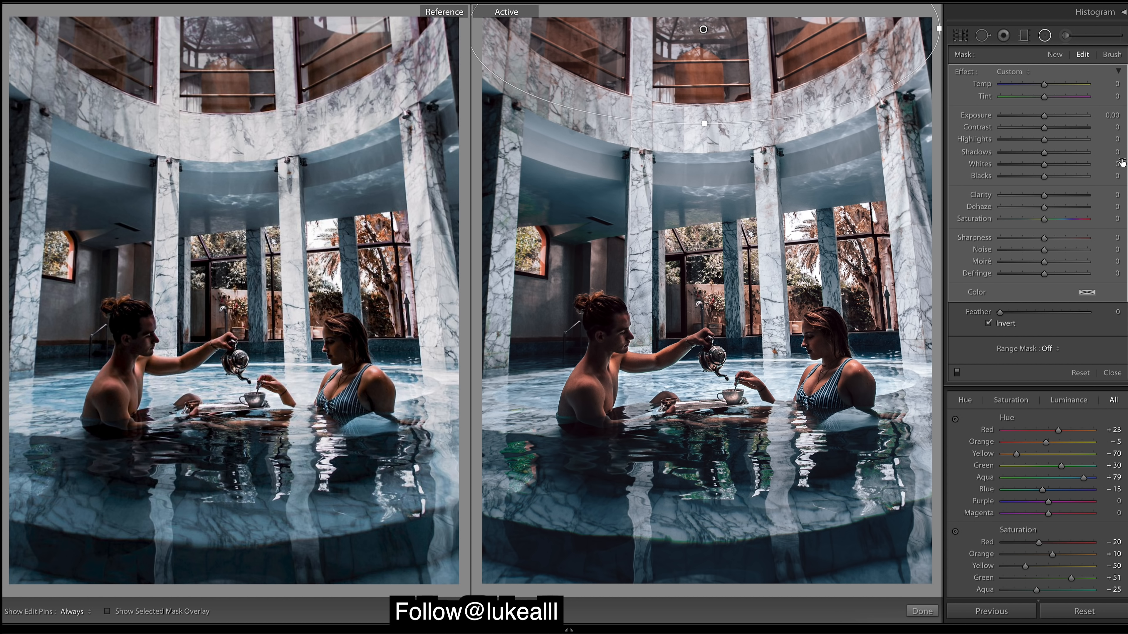
{"action": "left_click", "coordinate": [1026, 219]}
{"action": "left_click_drag", "start_coordinate": [1035, 155], "coordinate": [1008, 154]}
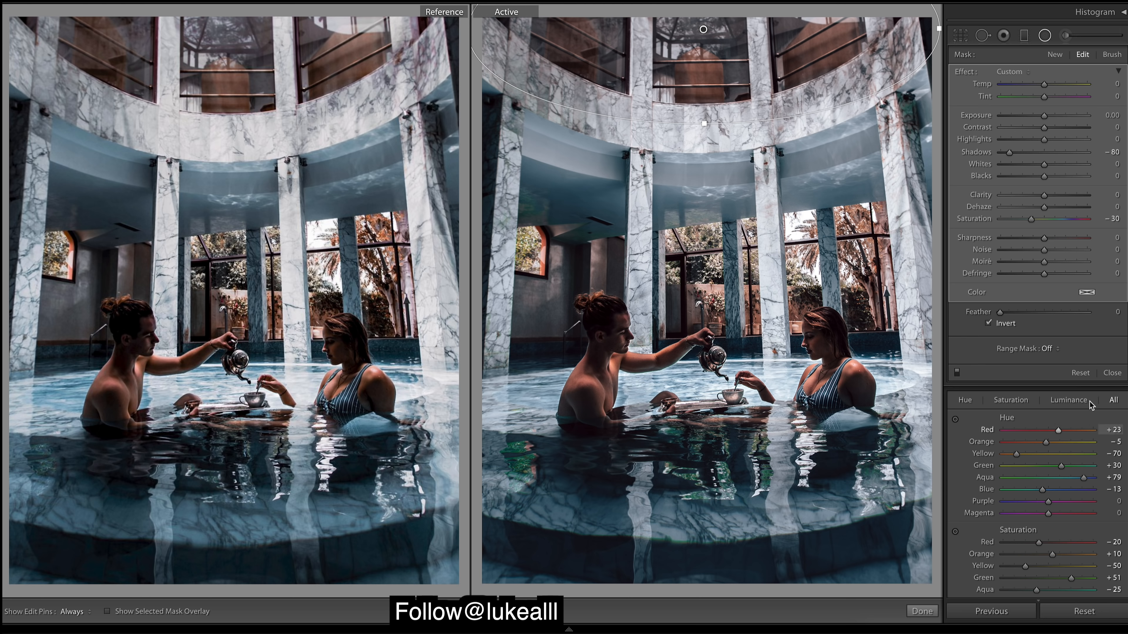
{"action": "left_click", "coordinate": [1112, 373]}
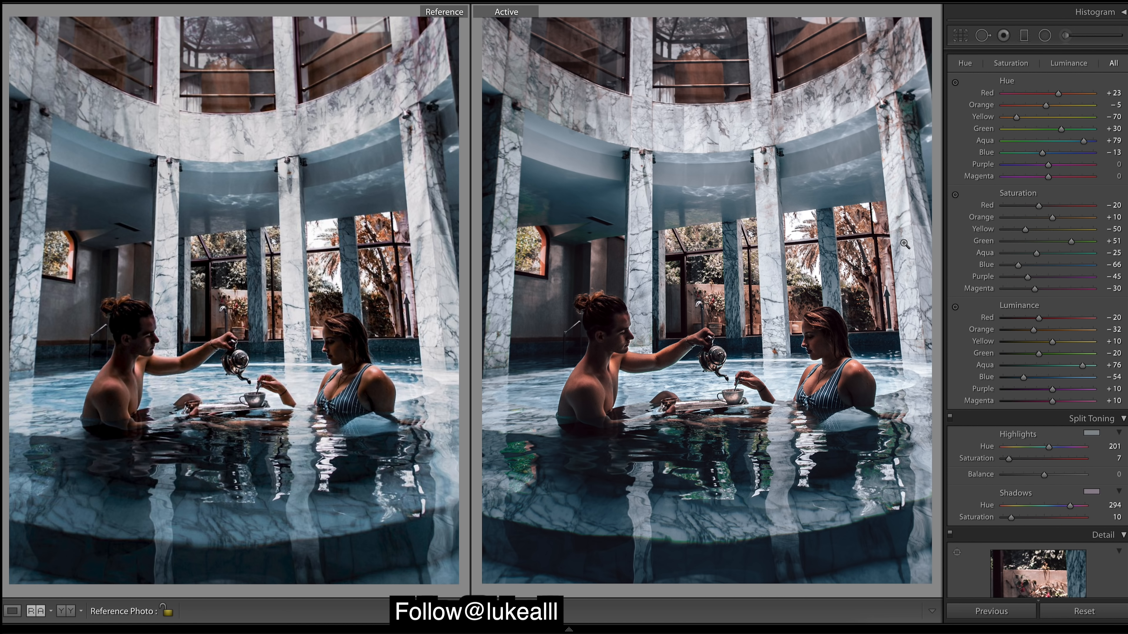
Step: Paint a new Adjustment Brush mask over the greenish reflections in the dark water, using the mask overlay as a guide, and hide the overlay
{"action": "scroll", "coordinate": [1110, 204], "scroll_direction": "up", "scroll_amount": 10}
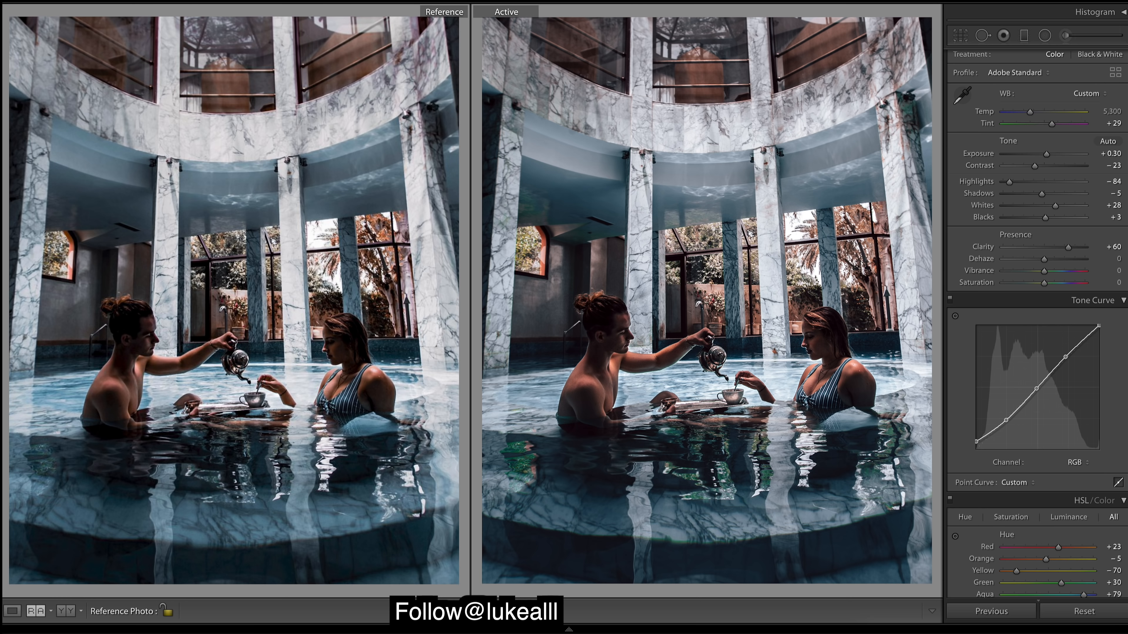
{"action": "left_click", "coordinate": [1065, 35]}
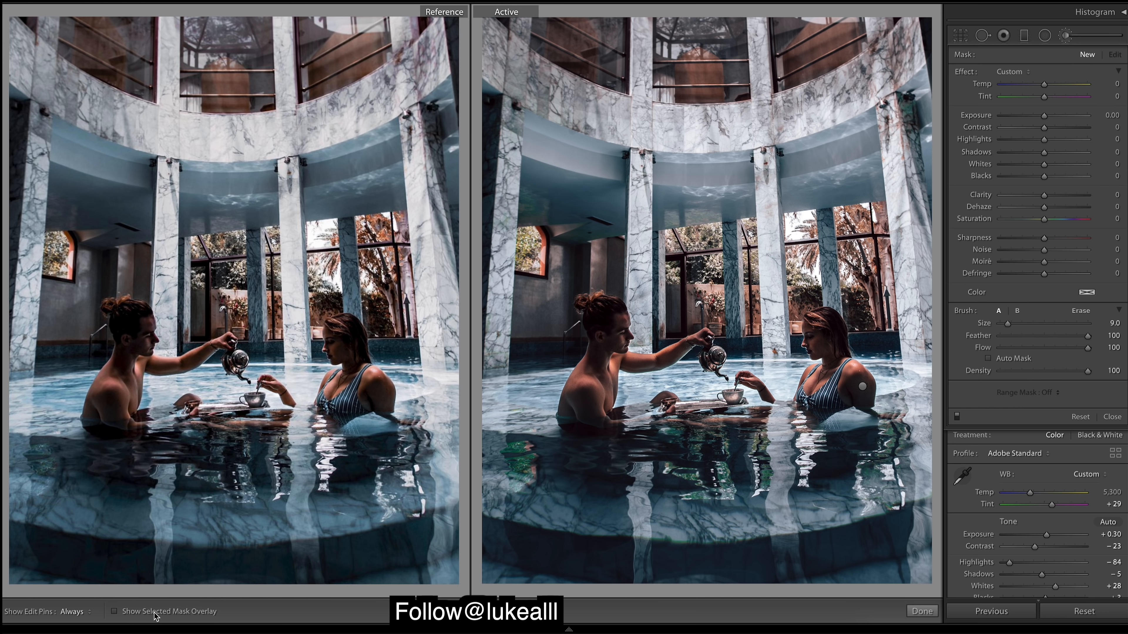
{"action": "left_click", "coordinate": [115, 611]}
{"action": "left_click_drag", "start_coordinate": [508, 460], "coordinate": [529, 455]}
{"action": "key", "text": "h"}
{"action": "mouse_move", "coordinate": [729, 486]}
{"action": "left_mouse_down"}
{"action": "mouse_move", "coordinate": [715, 462]}
{"action": "mouse_move", "coordinate": [699, 482]}
{"action": "mouse_move", "coordinate": [689, 460]}
{"action": "mouse_move", "coordinate": [715, 471]}
{"action": "mouse_move", "coordinate": [769, 462]}
{"action": "mouse_move", "coordinate": [759, 449]}
{"action": "left_mouse_up"}
{"action": "left_click_drag", "start_coordinate": [878, 445], "coordinate": [893, 460]}
{"action": "key", "text": "h"}
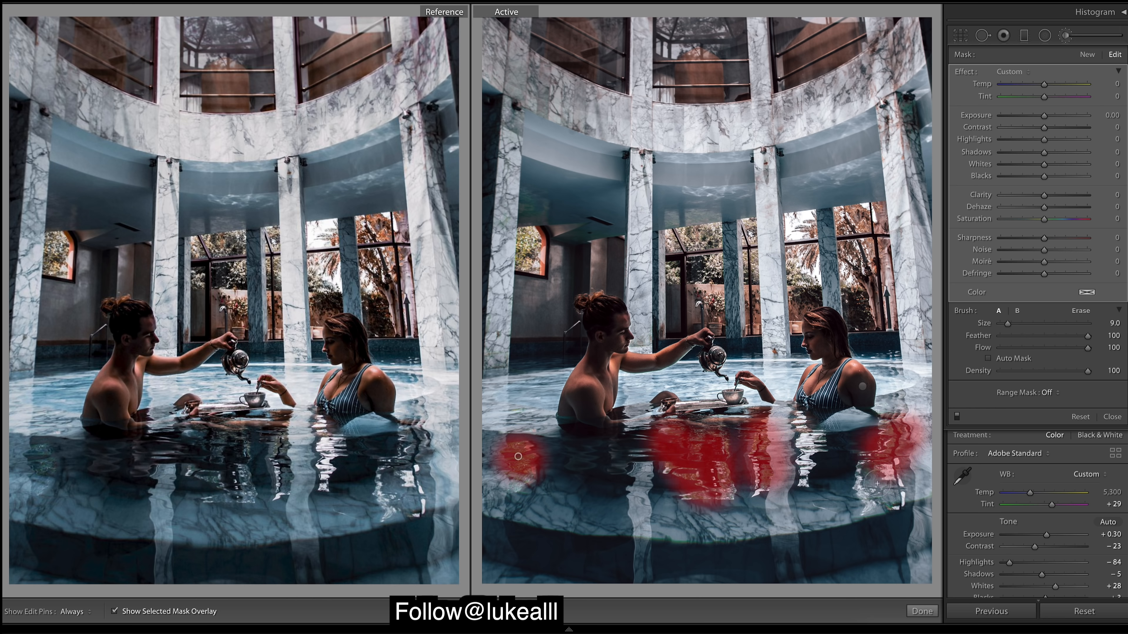
{"action": "key", "text": "ctrl+z"}
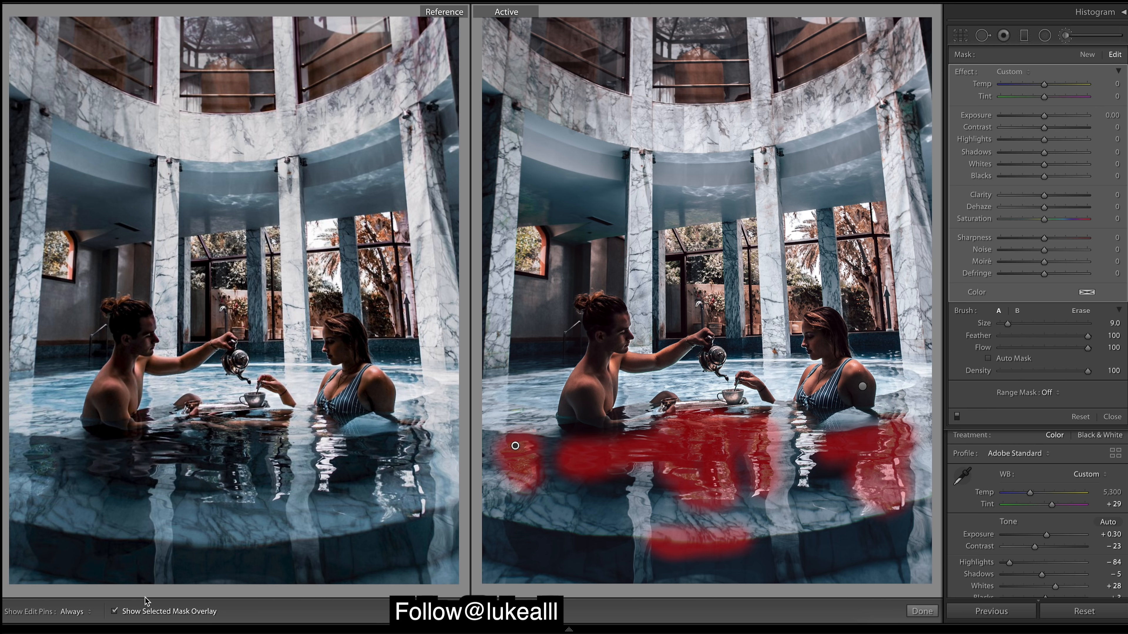
{"action": "left_click", "coordinate": [115, 612]}
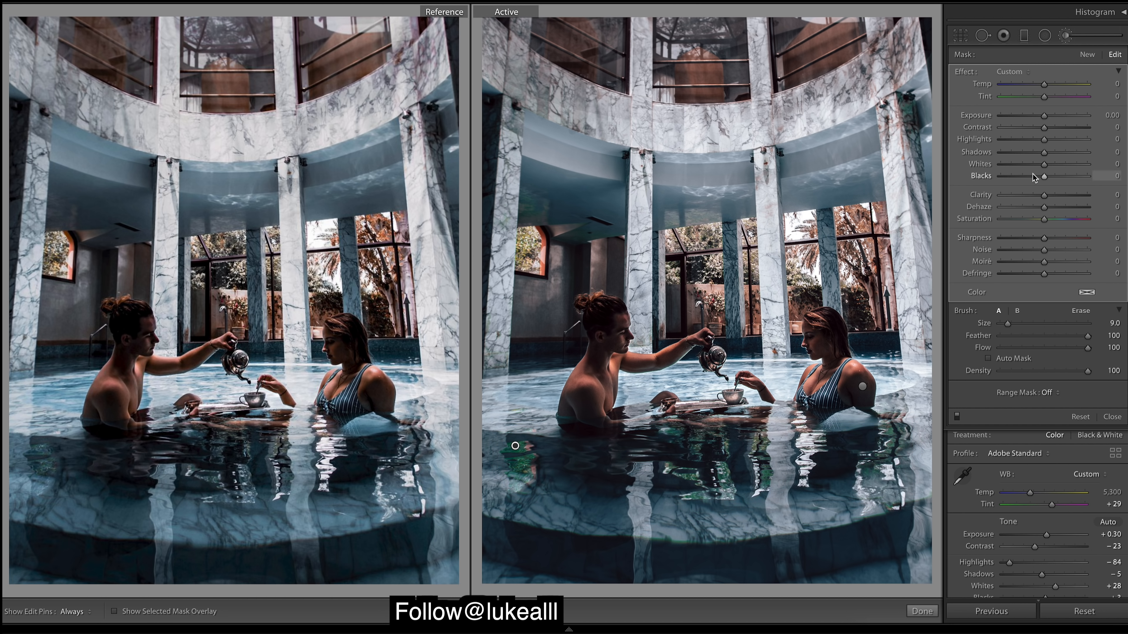
Step: Set the water reflection mask to Saturation −20 and Temp −19
{"action": "left_click", "coordinate": [1031, 223]}
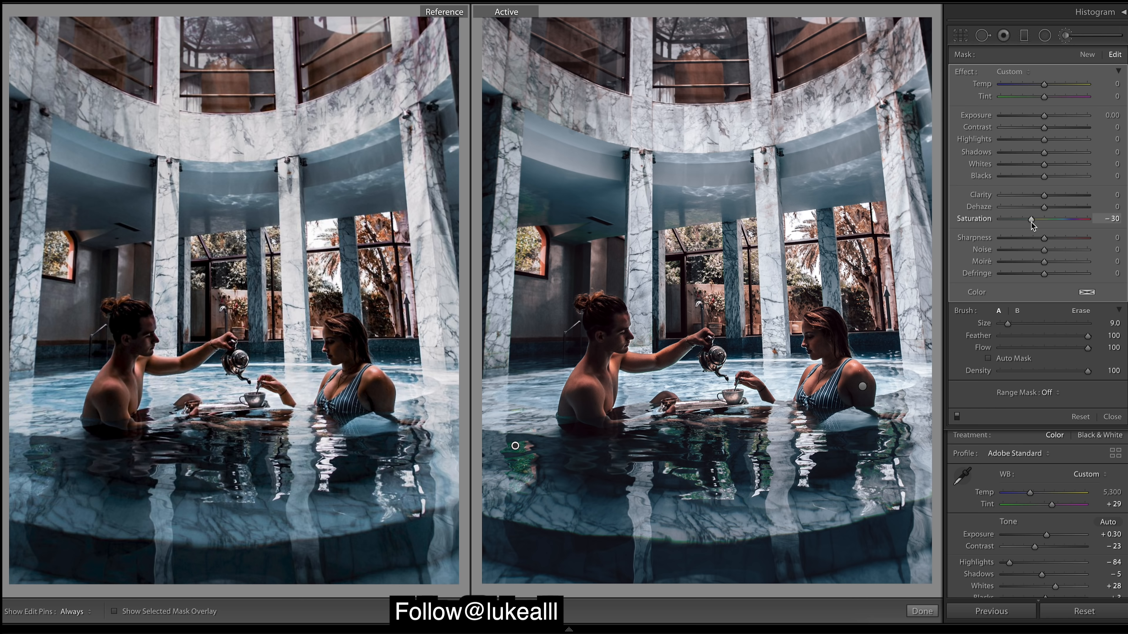
{"action": "left_click_drag", "start_coordinate": [1033, 222], "coordinate": [1036, 222]}
{"action": "left_click", "coordinate": [1035, 84]}
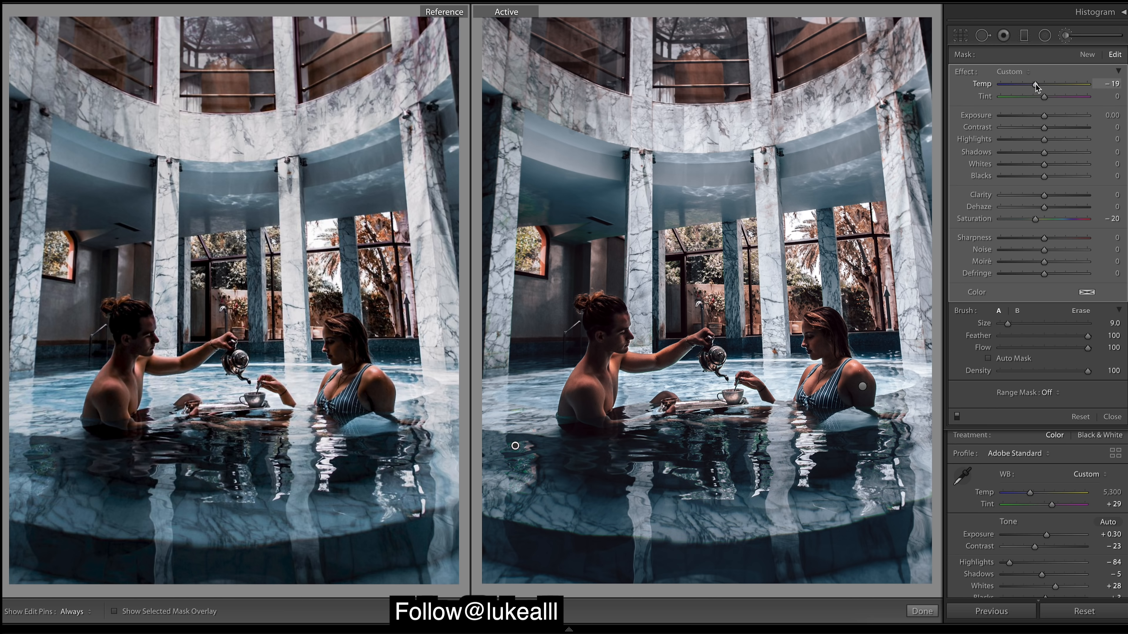
{"action": "left_click_drag", "start_coordinate": [1036, 87], "coordinate": [1034, 87]}
{"action": "left_click_drag", "start_coordinate": [1035, 84], "coordinate": [1036, 84]}
Step: Try Saturation −64 on the water reflection mask, undo the last change, and finish the brush edit
{"action": "left_click", "coordinate": [1016, 217]}
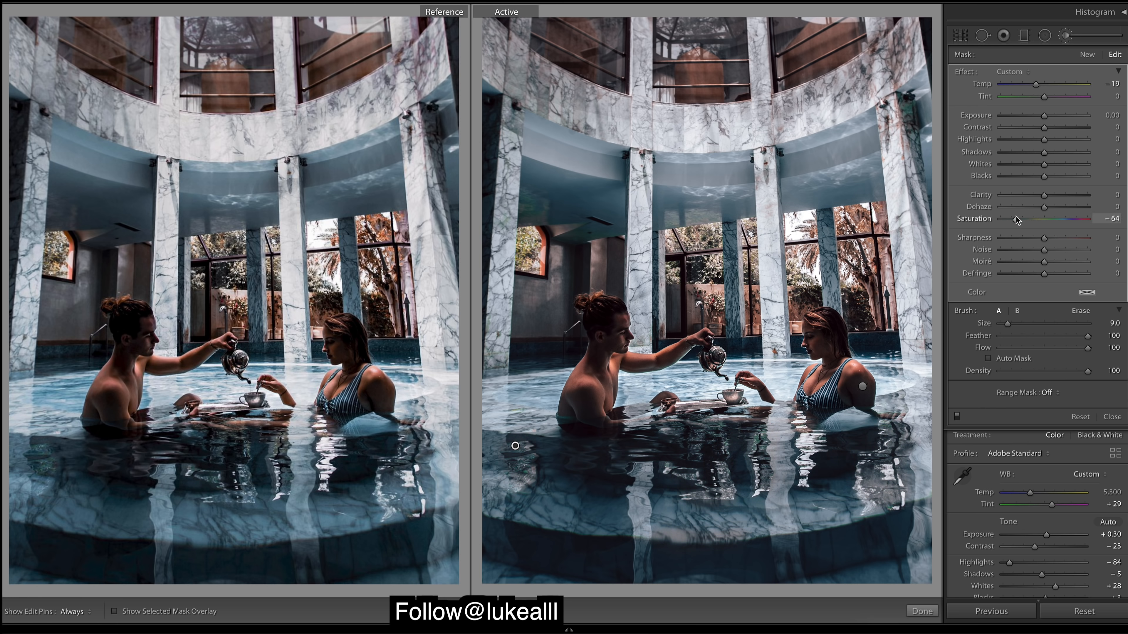
{"action": "key", "text": "ctrl+z"}
{"action": "key", "text": "h"}
{"action": "key", "text": "h"}
{"action": "mouse_move", "coordinate": [956, 630]}
{"action": "left_click", "coordinate": [923, 611]}
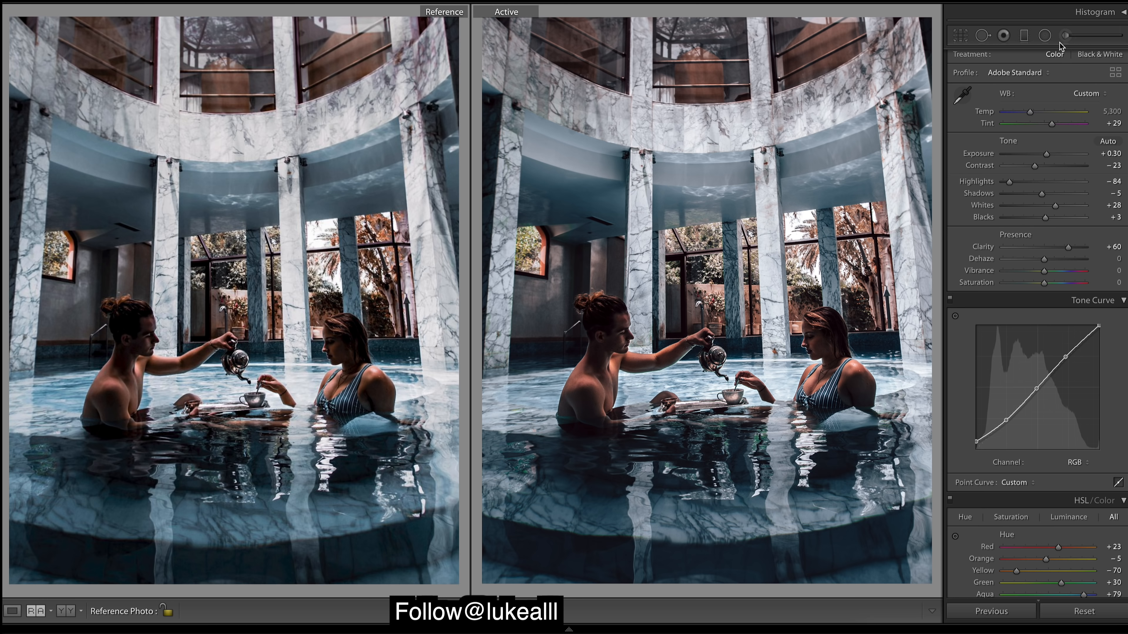
Step: Reselect the radial filter over the upper balcony and set its Shadows to −50
{"action": "left_click", "coordinate": [1045, 35]}
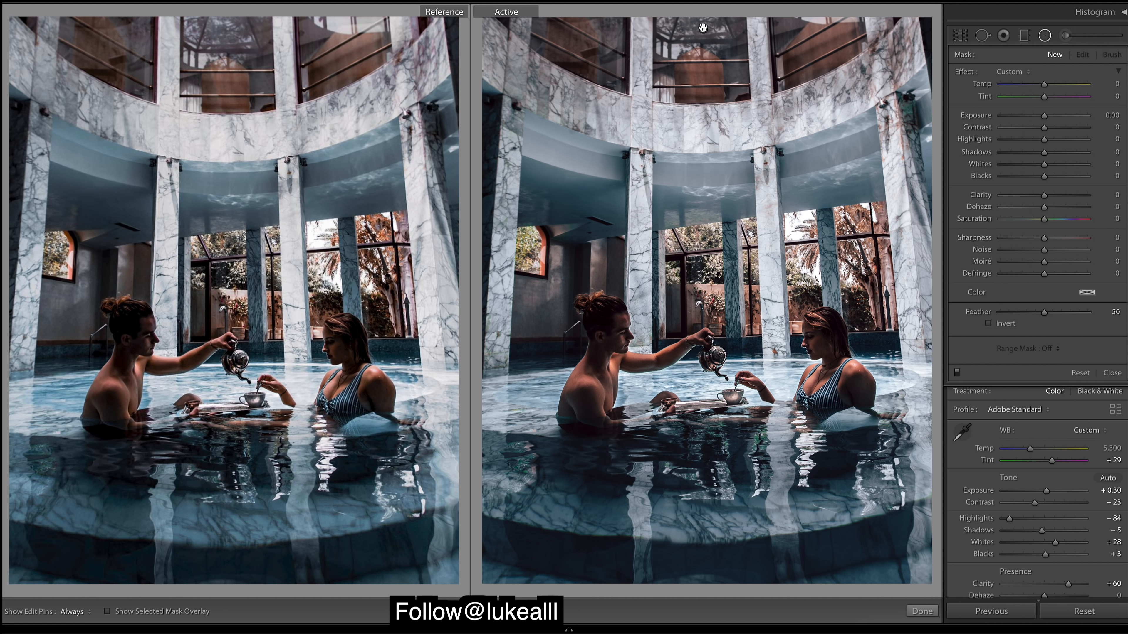
{"action": "left_click_drag", "start_coordinate": [703, 29], "coordinate": [939, 123]}
{"action": "left_click", "coordinate": [1020, 153]}
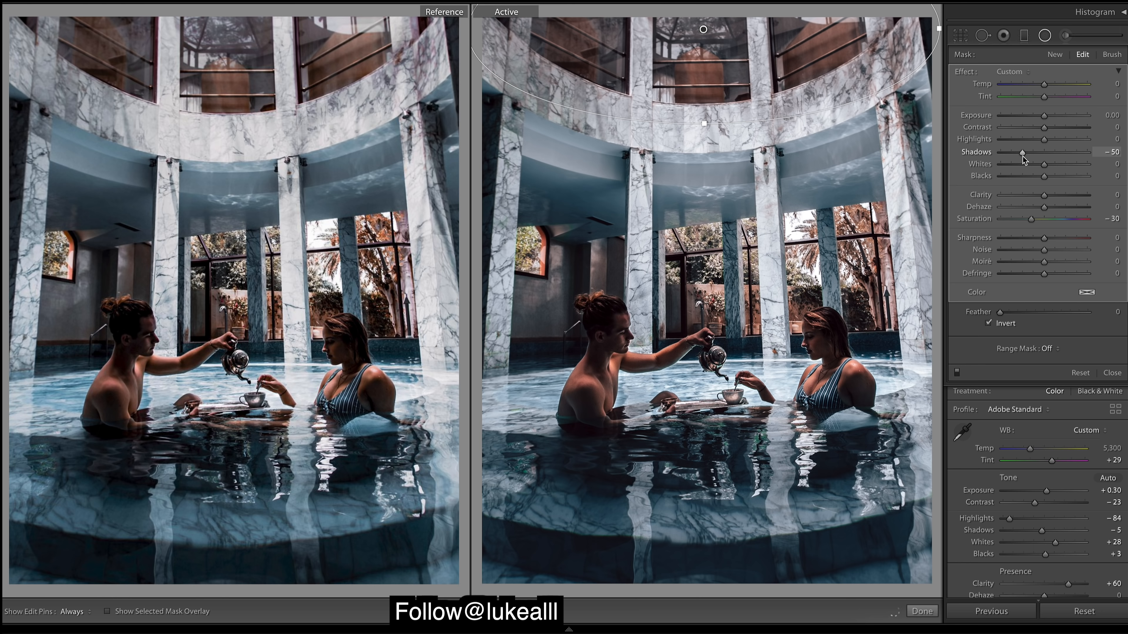
Step: Fine-tune the Shadows of the radial filter over the upper balcony and finish the filter edit
{"action": "left_click_drag", "start_coordinate": [1026, 157], "coordinate": [1028, 157]}
{"action": "left_click_drag", "start_coordinate": [1029, 158], "coordinate": [1020, 158]}
{"action": "left_click_drag", "start_coordinate": [1028, 157], "coordinate": [1029, 158]}
{"action": "left_click", "coordinate": [922, 612]}
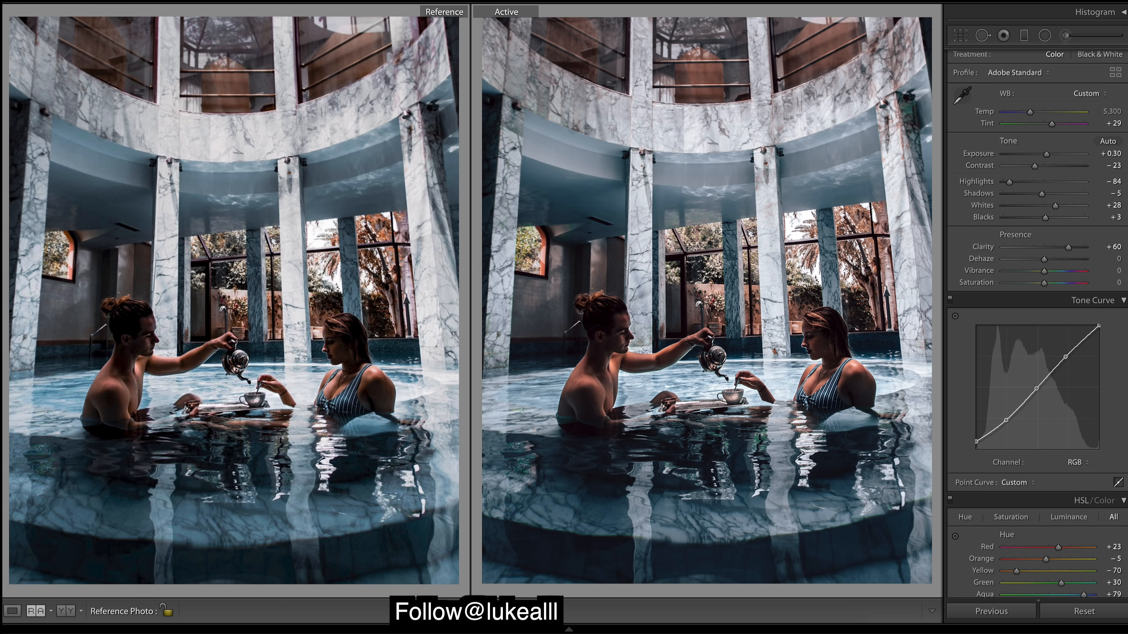
Step: Experiment with the greens in HSL, undo the extreme changes, and set Green Saturation to +23 and Green Luminance to 0
{"action": "scroll", "coordinate": [1124, 343], "scroll_direction": "down", "scroll_amount": 10}
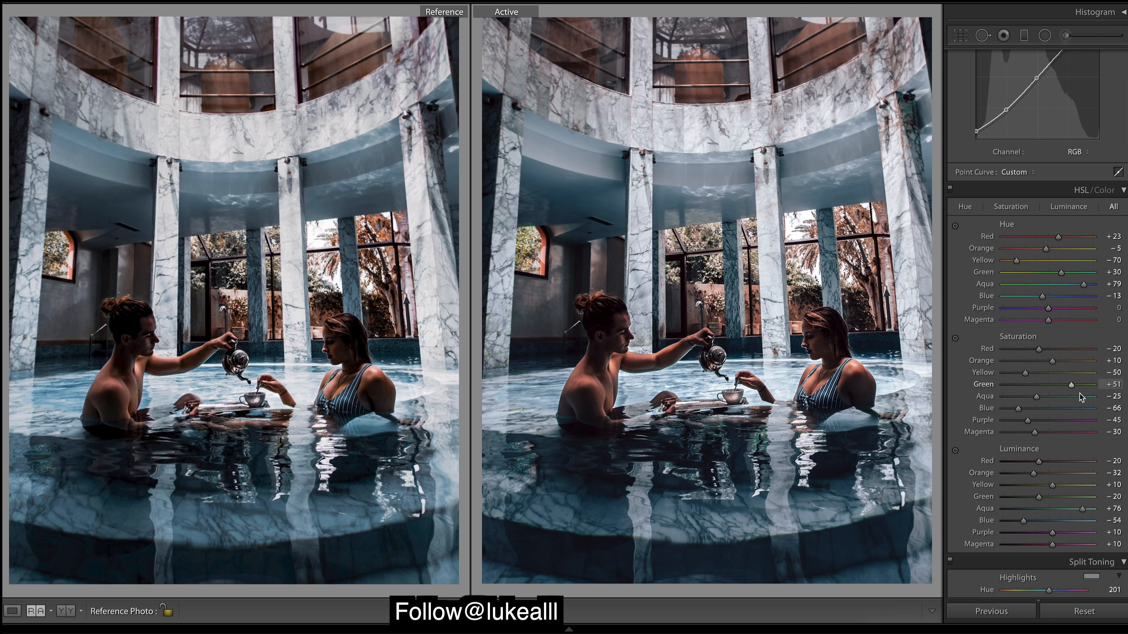
{"action": "left_click_drag", "start_coordinate": [1056, 385], "coordinate": [1007, 390]}
{"action": "key", "text": "ctrl+z"}
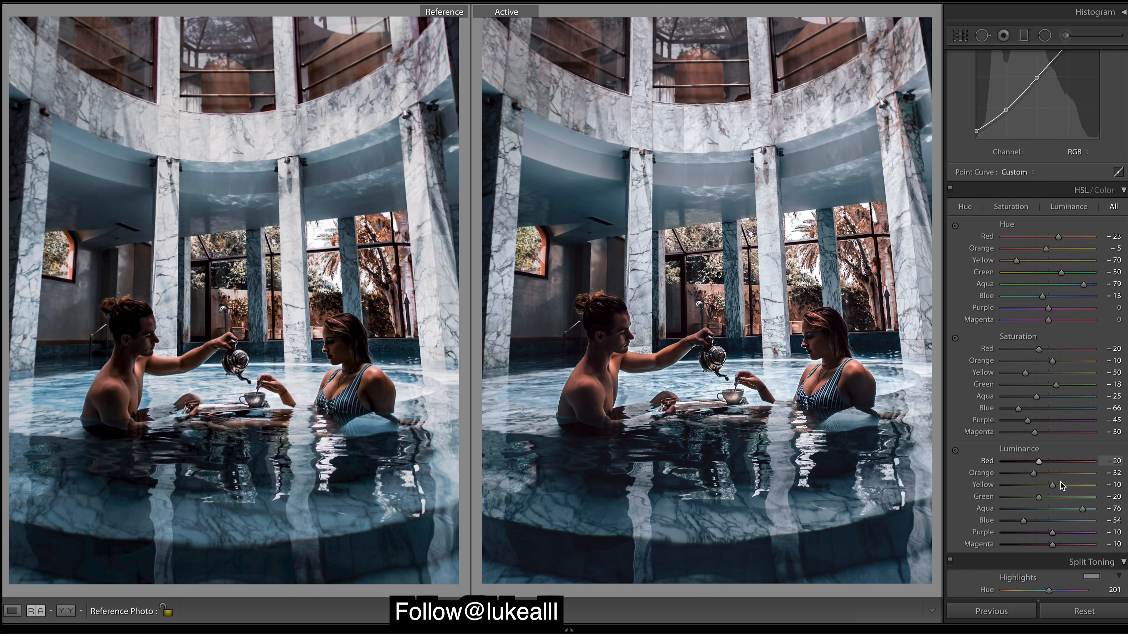
{"action": "left_click_drag", "start_coordinate": [1042, 505], "coordinate": [1001, 501]}
{"action": "key", "text": "ctrl+z"}
{"action": "mouse_move", "coordinate": [1053, 385]}
{"action": "left_mouse_down"}
{"action": "mouse_move", "coordinate": [964, 407]}
{"action": "mouse_move", "coordinate": [1051, 384]}
{"action": "left_mouse_up"}
Step: Set the global Whites to +30 and Dehaze to −1, and set the HSL Blue Saturation to −59
{"action": "scroll", "coordinate": [1066, 387], "scroll_direction": "up", "scroll_amount": 5}
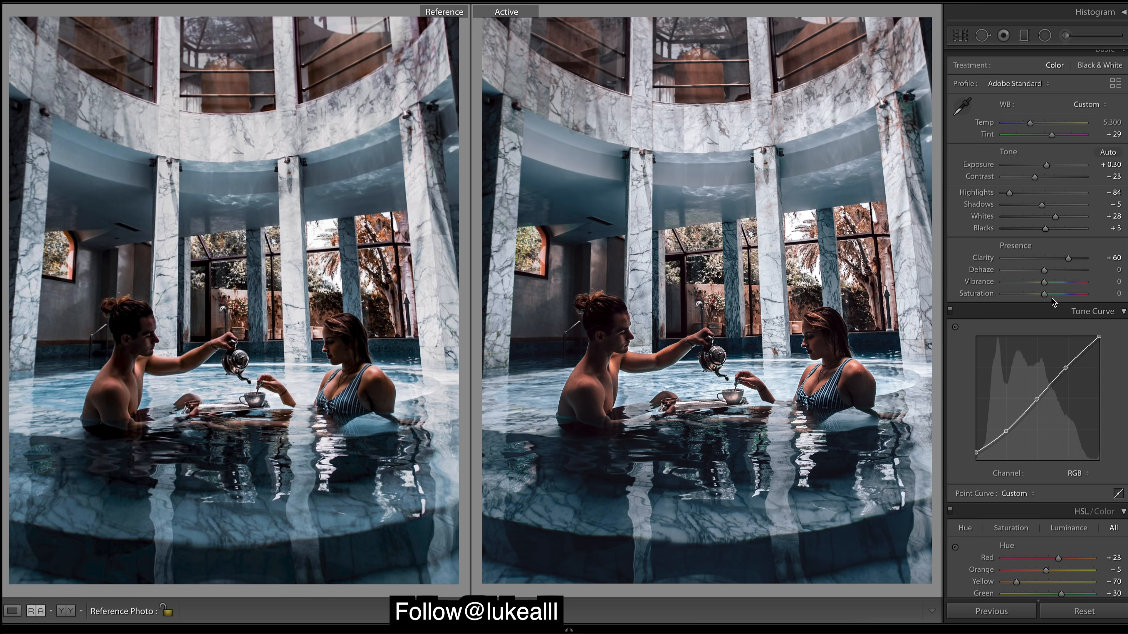
{"action": "left_click_drag", "start_coordinate": [1044, 275], "coordinate": [1045, 277]}
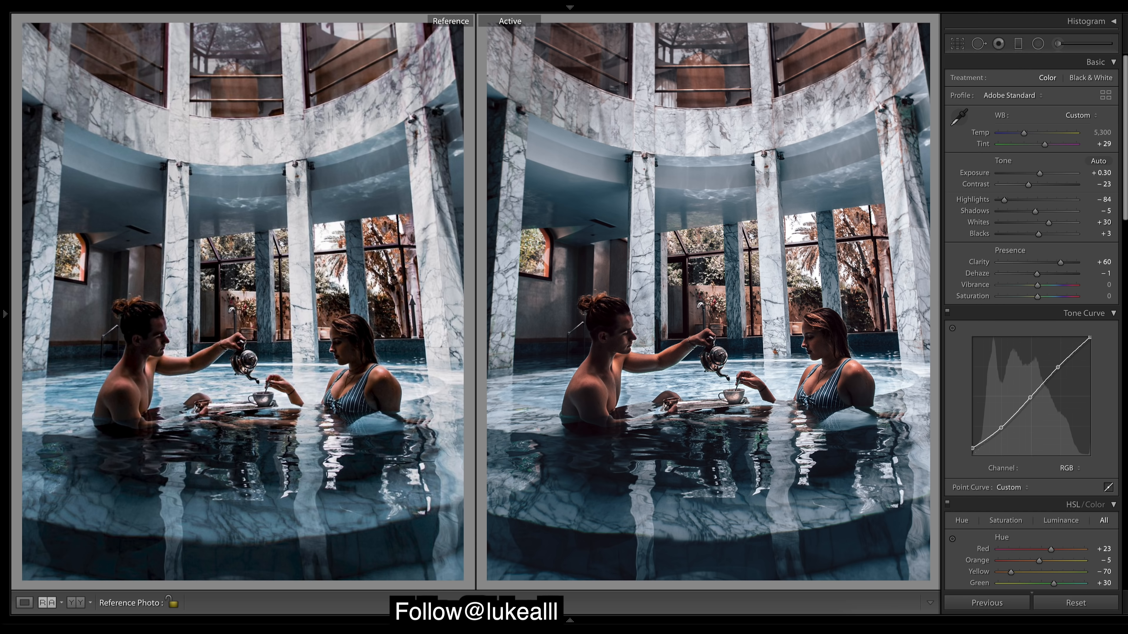
{"action": "scroll", "coordinate": [997, 301], "scroll_direction": "down", "scroll_amount": 10}
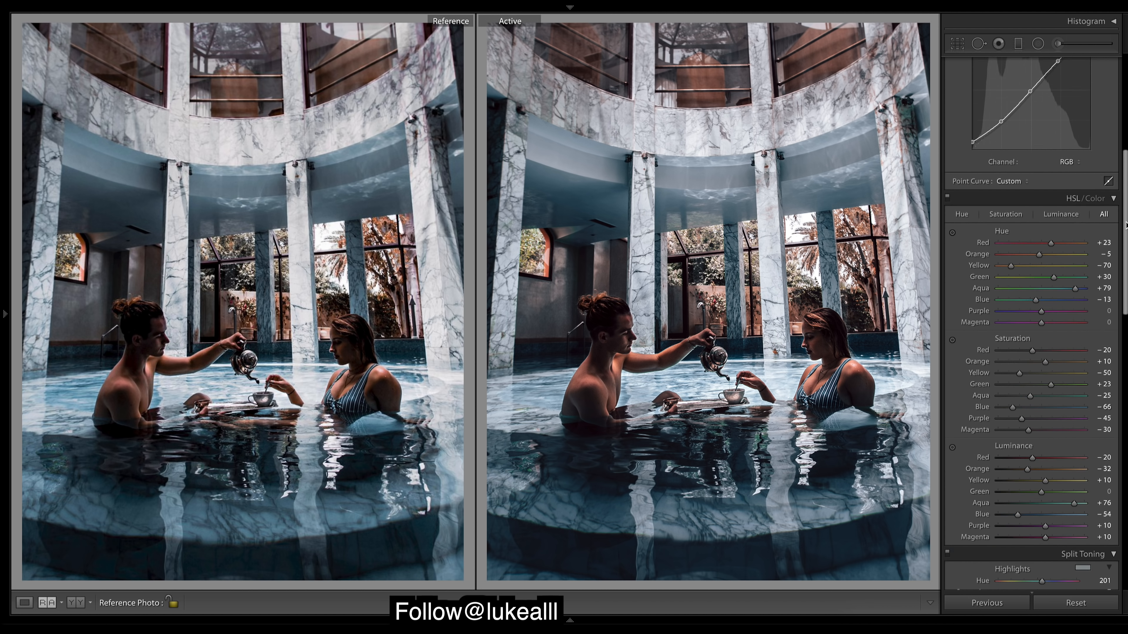
{"action": "left_click_drag", "start_coordinate": [1013, 344], "coordinate": [1018, 347]}
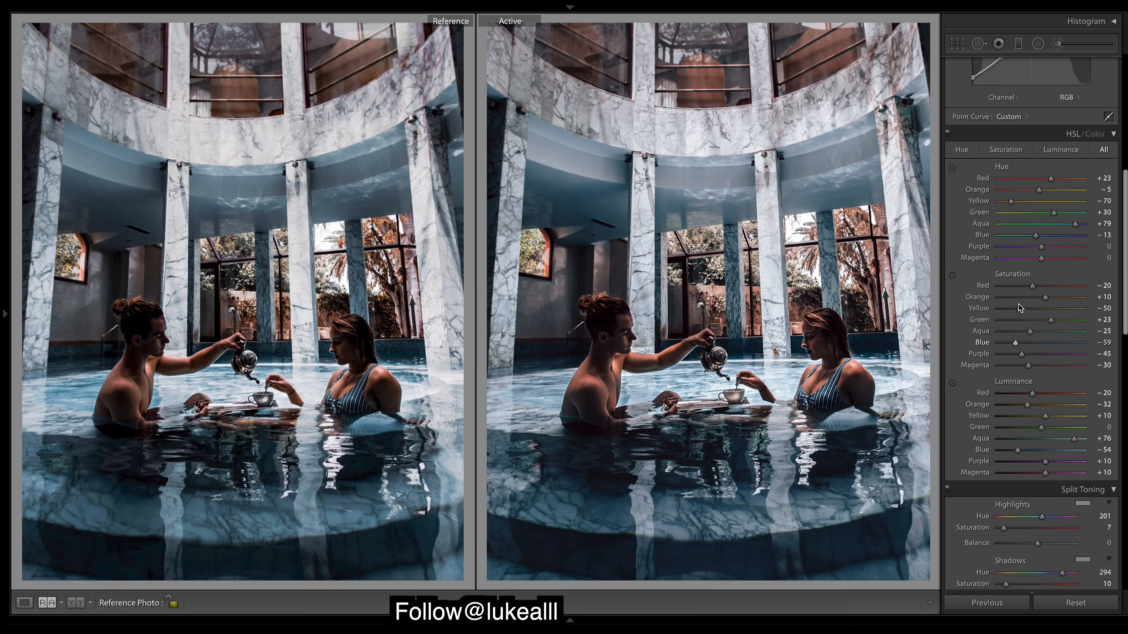
Step: Try Highlights at +3 for the whole photo and undo the change
{"action": "scroll", "coordinate": [1126, 262], "scroll_direction": "up", "scroll_amount": 10}
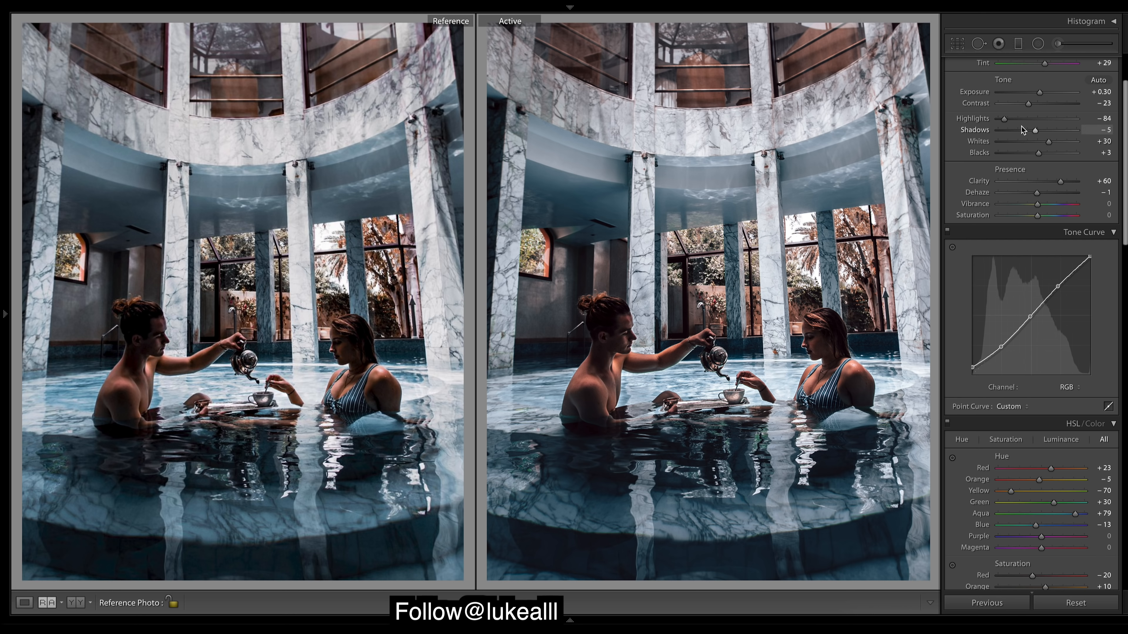
{"action": "left_click_drag", "start_coordinate": [1005, 121], "coordinate": [1040, 128]}
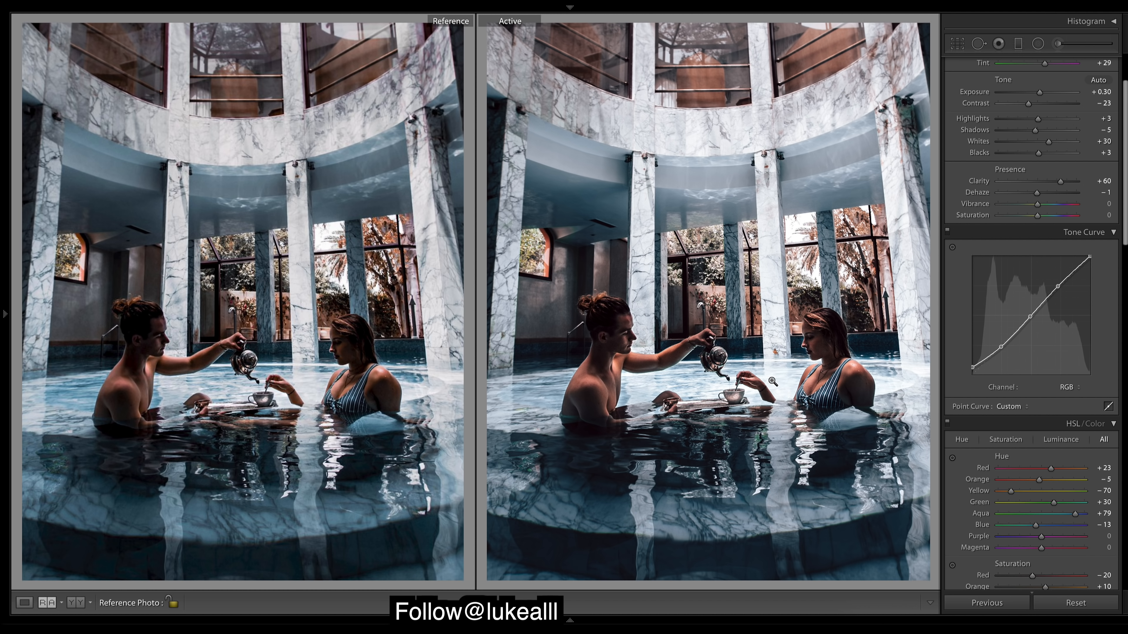
{"action": "key", "text": "ctrl+z"}
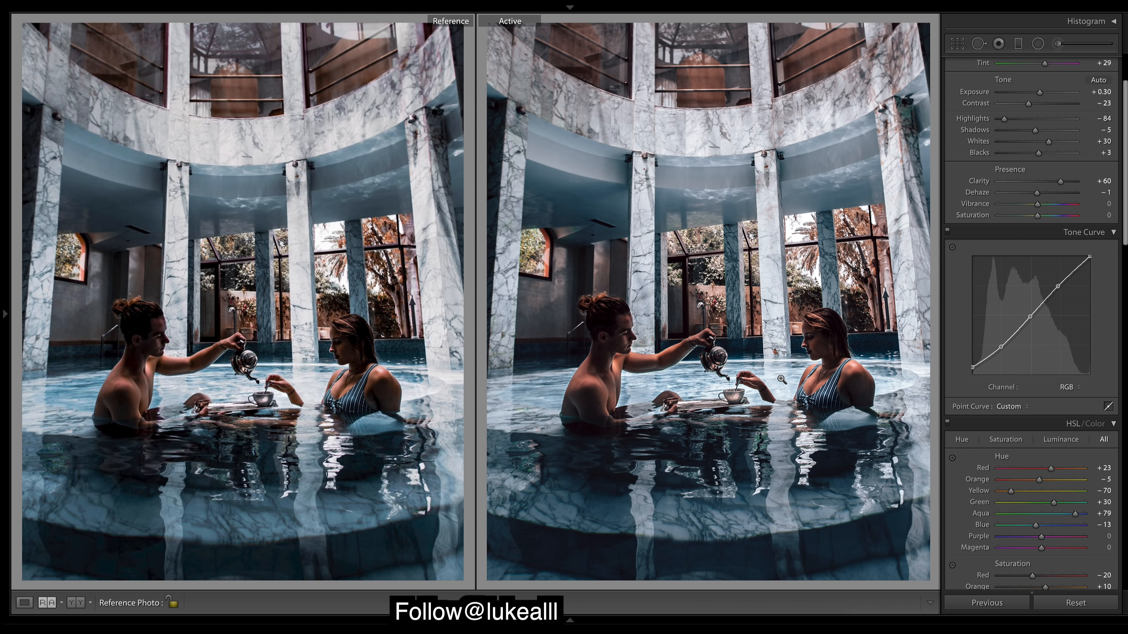
Step: Raise the upper point of the RGB tone curve to about 72 / 78 % to brighten the highlights
{"action": "left_click", "coordinate": [1058, 287]}
{"action": "left_click_drag", "start_coordinate": [1058, 285], "coordinate": [1058, 280]}
{"action": "left_click_drag", "start_coordinate": [1058, 280], "coordinate": [1058, 282]}
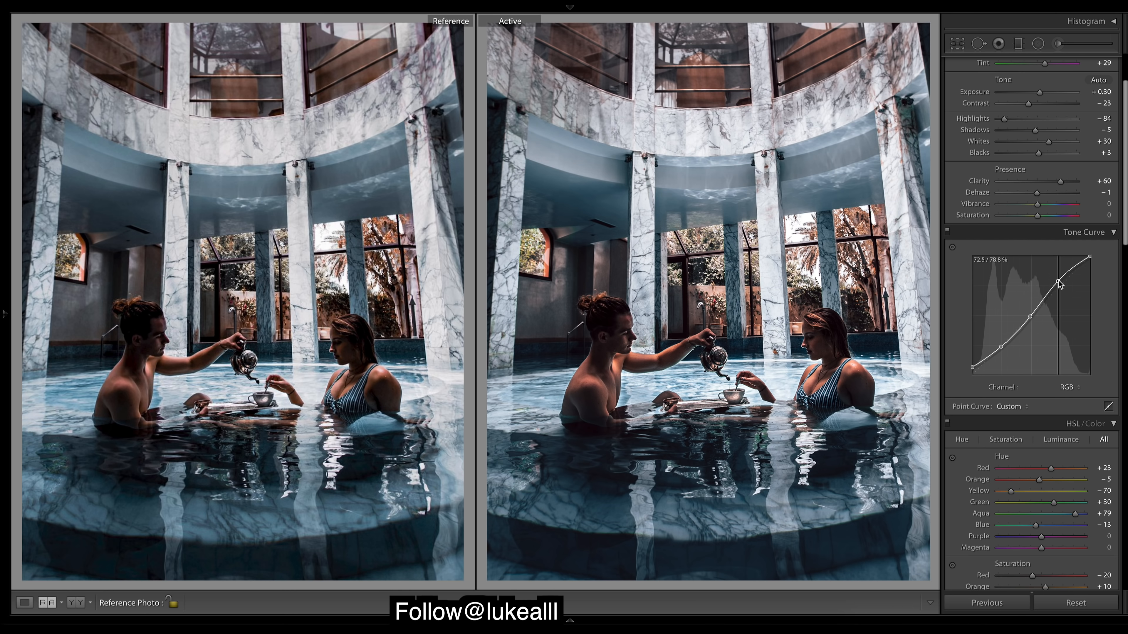
{"action": "left_click_drag", "start_coordinate": [1058, 282], "coordinate": [1057, 279]}
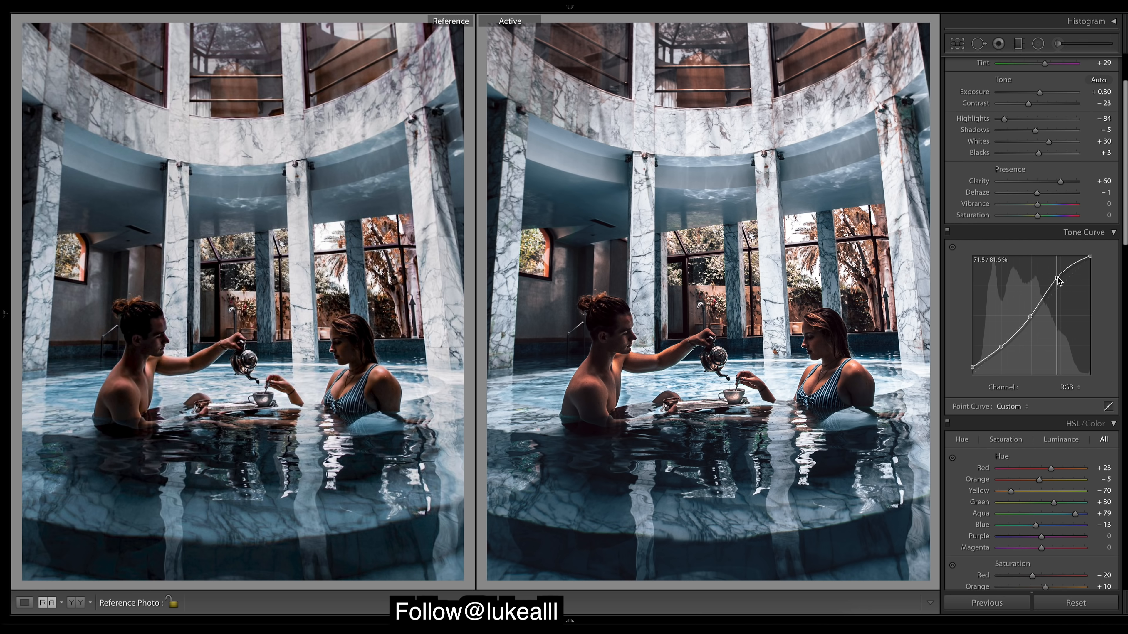
{"action": "left_click_drag", "start_coordinate": [1057, 279], "coordinate": [1059, 283]}
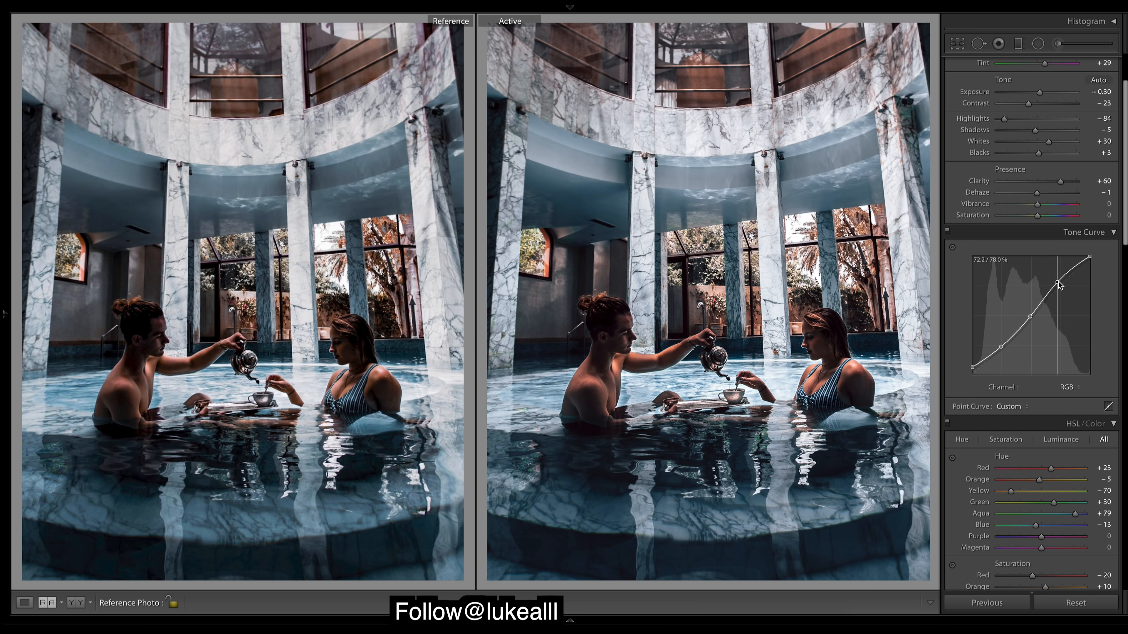
{"action": "left_click_drag", "start_coordinate": [1057, 282], "coordinate": [1059, 284]}
Step: Set the HSL Orange Saturation to +4 to tone down the skin and warm areas
{"action": "scroll", "coordinate": [1032, 325], "scroll_direction": "down", "scroll_amount": 5}
{"action": "scroll", "coordinate": [1031, 324], "scroll_direction": "down", "scroll_amount": 10}
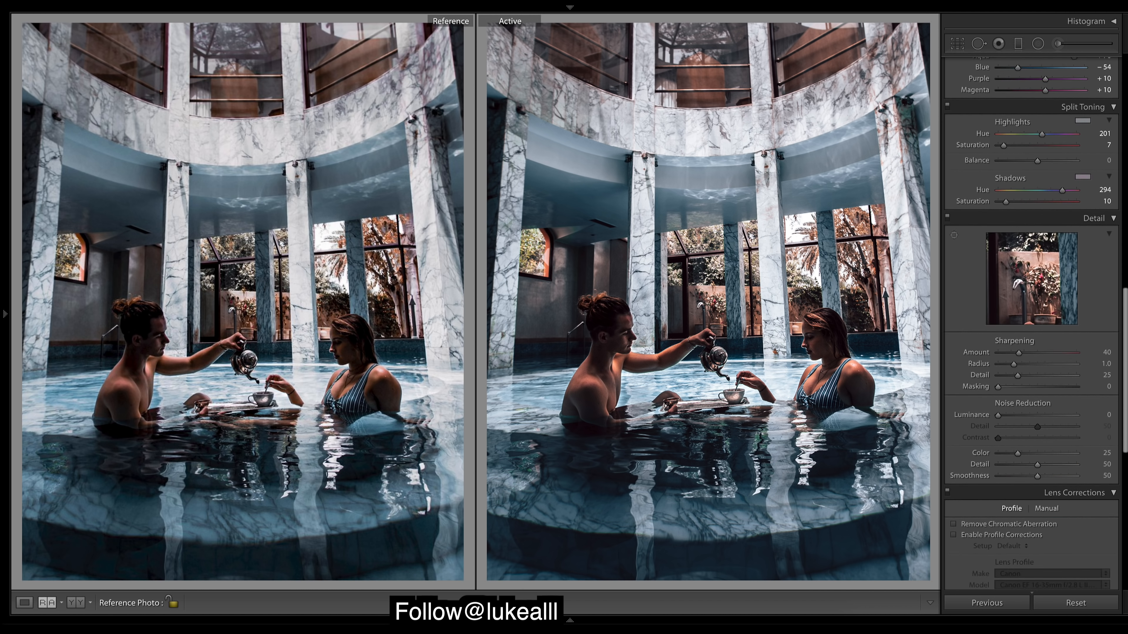
{"action": "scroll", "coordinate": [1032, 324], "scroll_direction": "up", "scroll_amount": 6}
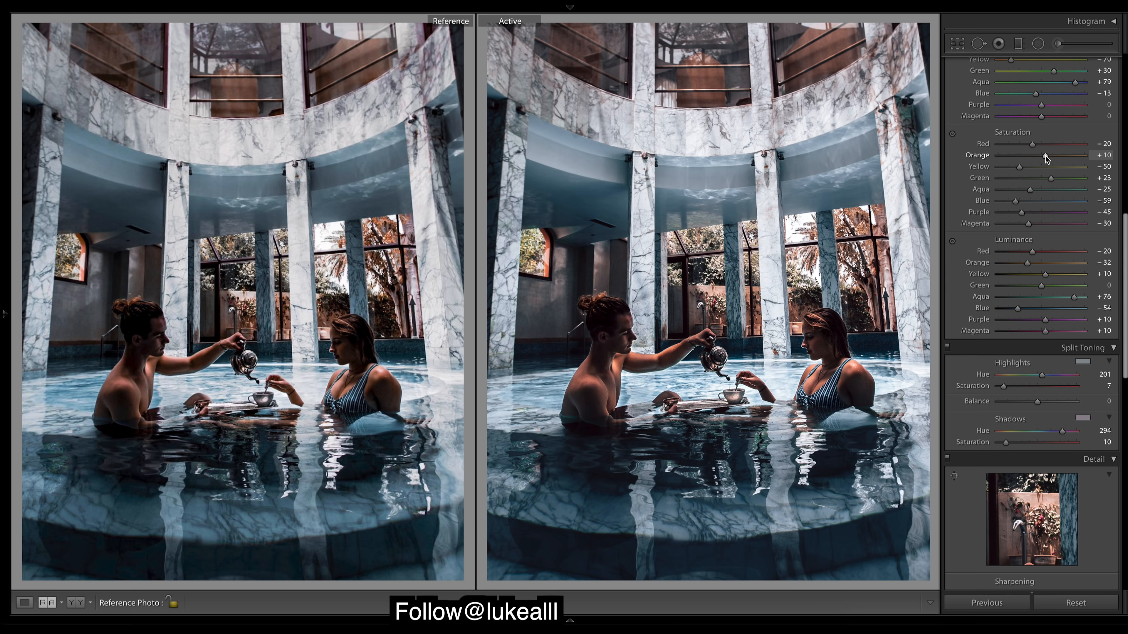
{"action": "left_click_drag", "start_coordinate": [1045, 157], "coordinate": [1042, 158]}
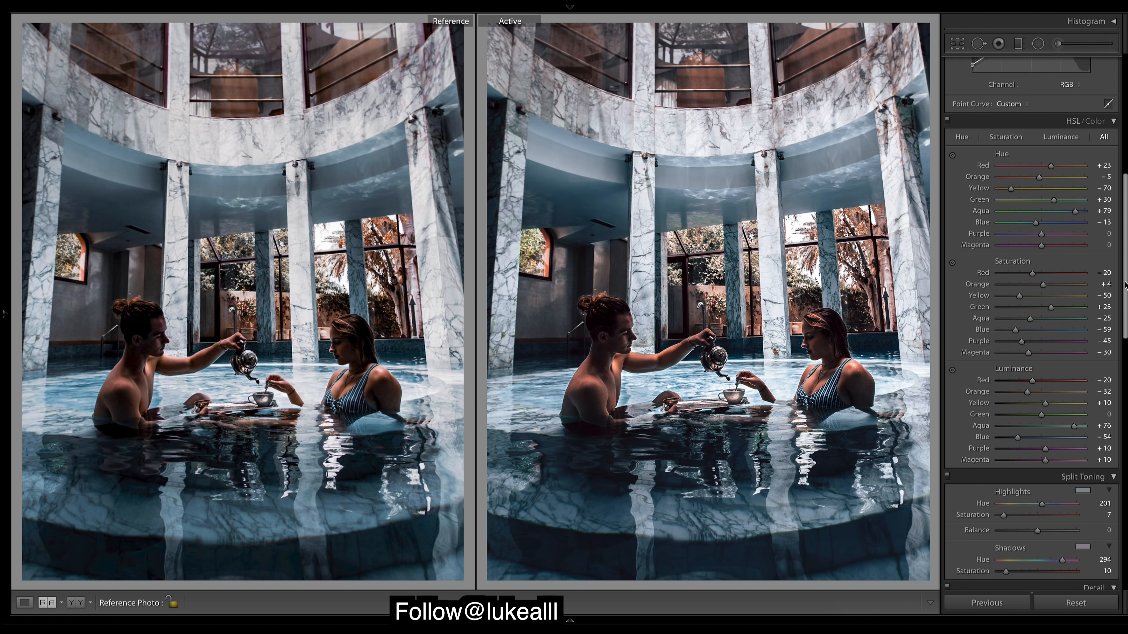
Step: Fine-tune the Split Toning hue of the highlights in small amounts
{"action": "scroll", "coordinate": [1126, 295], "scroll_direction": "up", "scroll_amount": 5}
{"action": "scroll", "coordinate": [1126, 295], "scroll_direction": "down", "scroll_amount": 1}
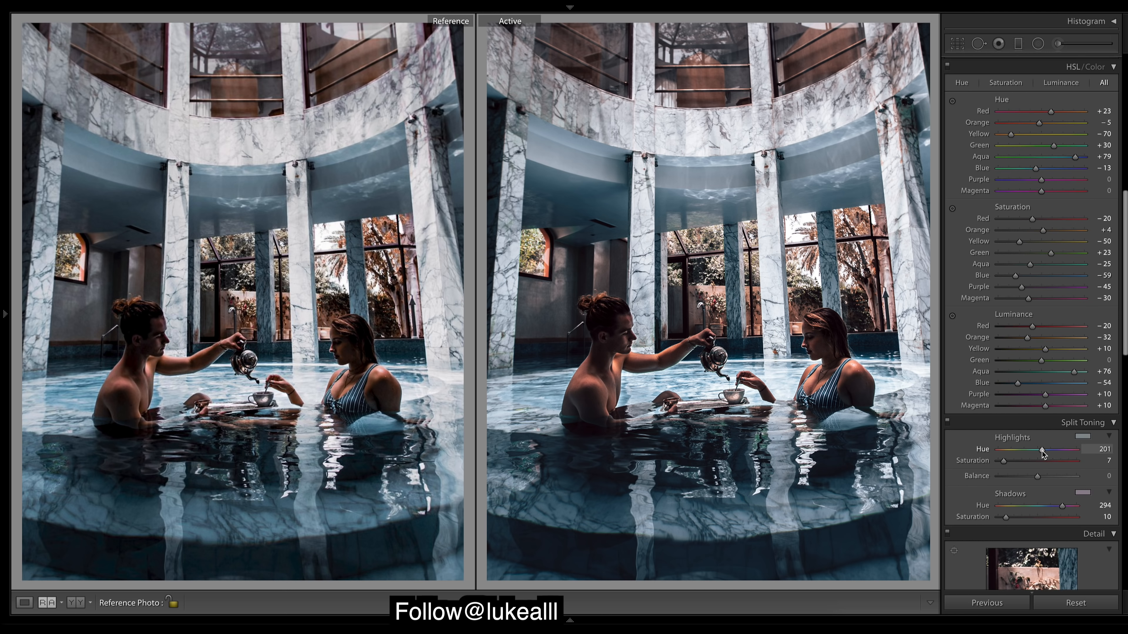
{"action": "mouse_move", "coordinate": [1042, 453]}
{"action": "left_mouse_down"}
{"action": "mouse_move", "coordinate": [1056, 454]}
{"action": "mouse_move", "coordinate": [1042, 452]}
{"action": "left_mouse_up"}
{"action": "left_click_drag", "start_coordinate": [1042, 452], "coordinate": [1042, 452]}
{"action": "left_click_drag", "start_coordinate": [1041, 450], "coordinate": [1040, 451]}
Step: Compare the finished edit with the unedited photo using the before/after view
{"action": "scroll", "coordinate": [1126, 278], "scroll_direction": "up", "scroll_amount": 10}
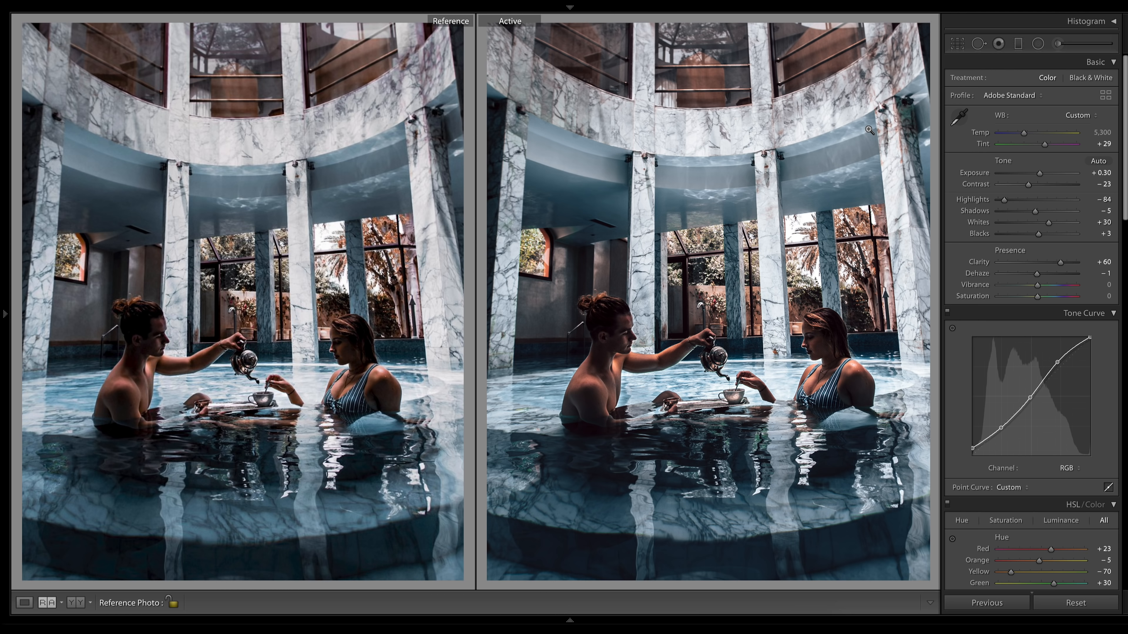
{"action": "key", "text": "backslash"}
{"action": "key", "text": "backslash"}
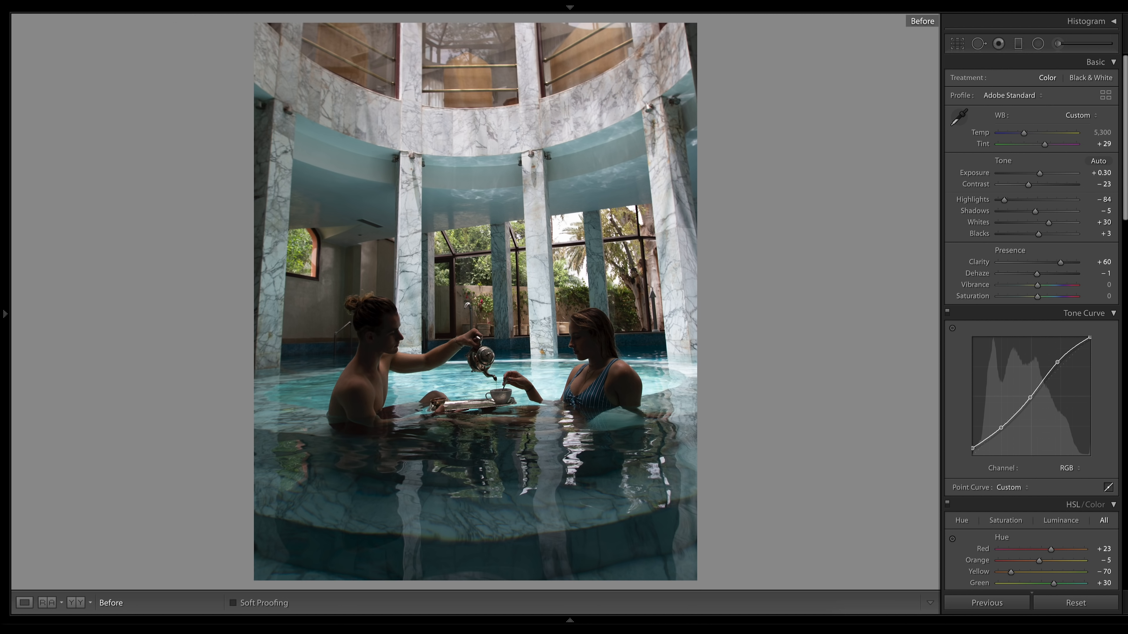
{"action": "key", "text": "backslash"}
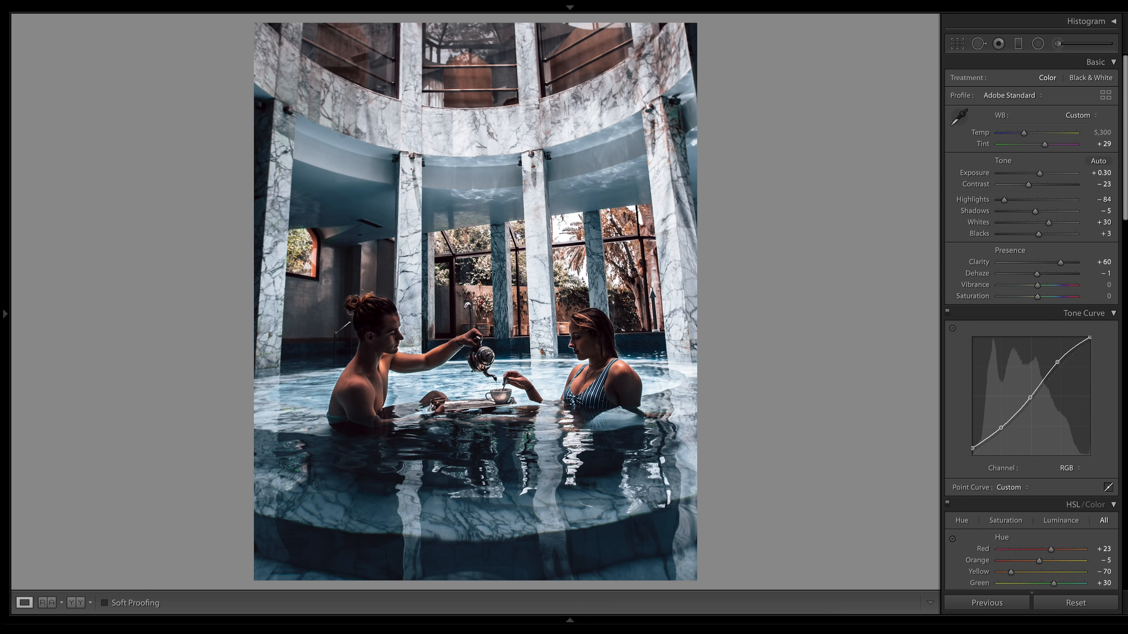